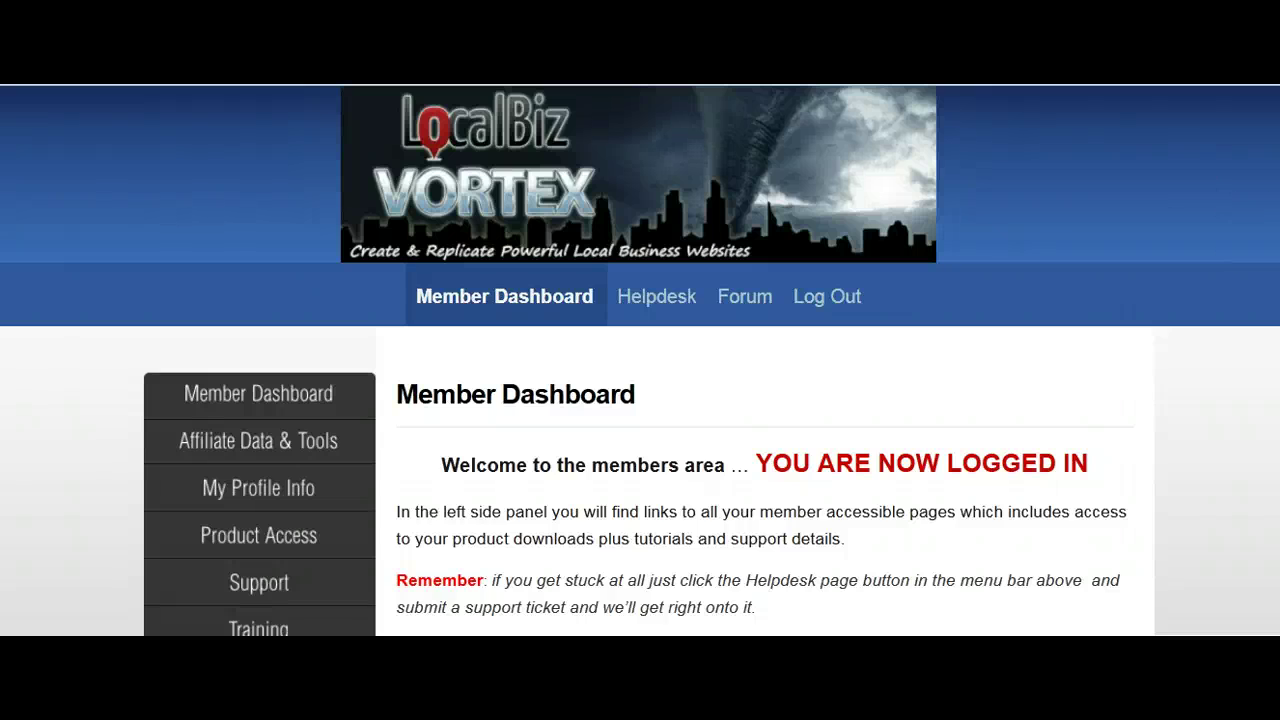
# Go to Product Access and open the Vortex 15-Pack /niche-site-vault-1 download page
pyautogui.scroll(-3, 640, 360)
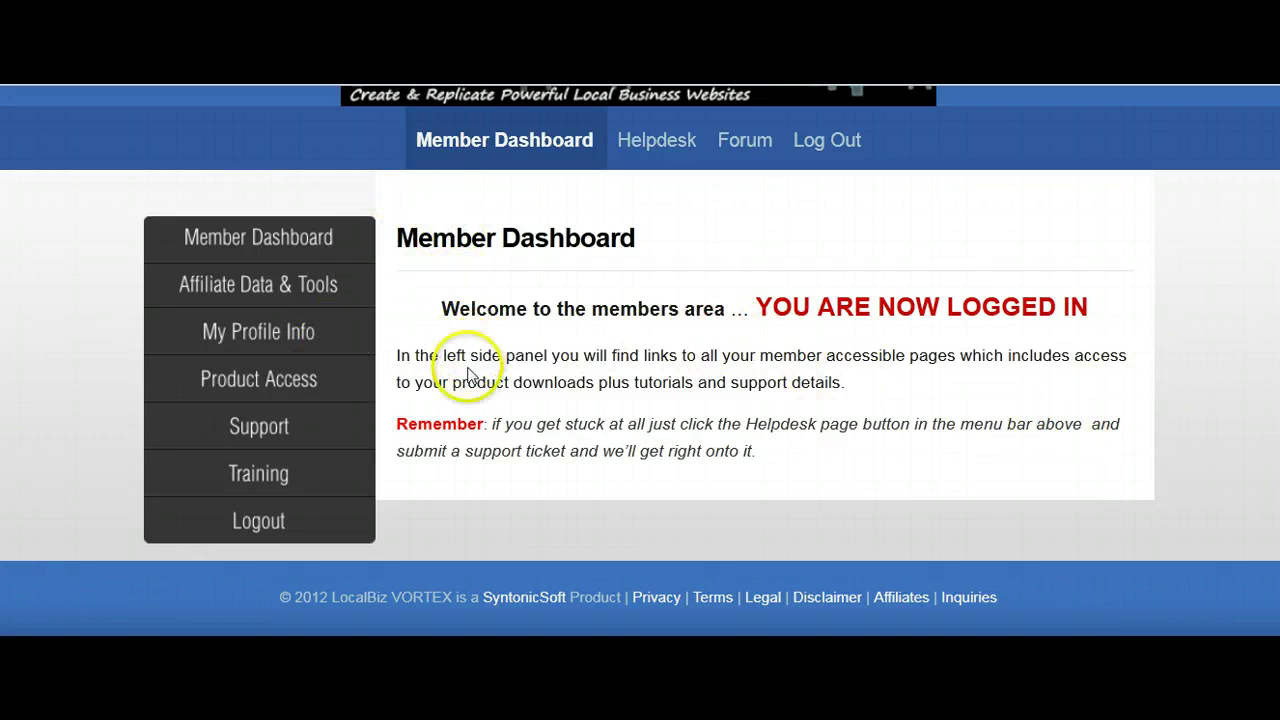
pyautogui.click(258, 381)
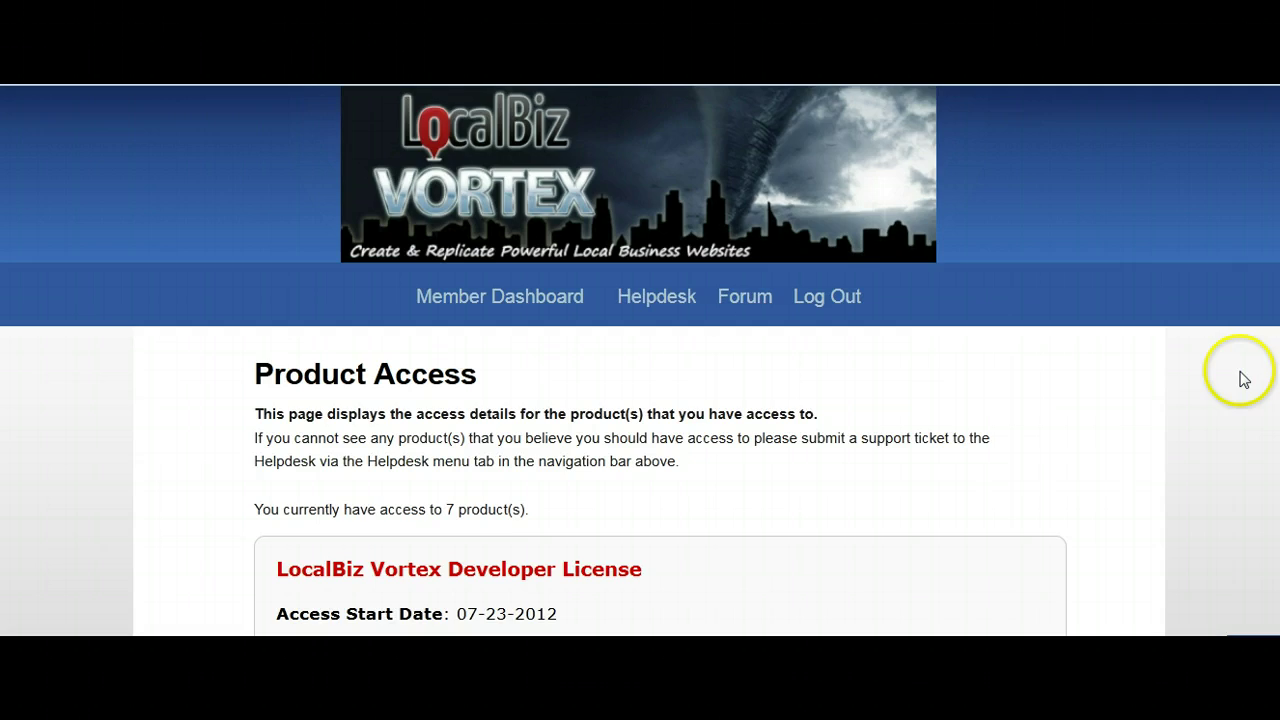
pyautogui.scroll(-6, 1243, 379)
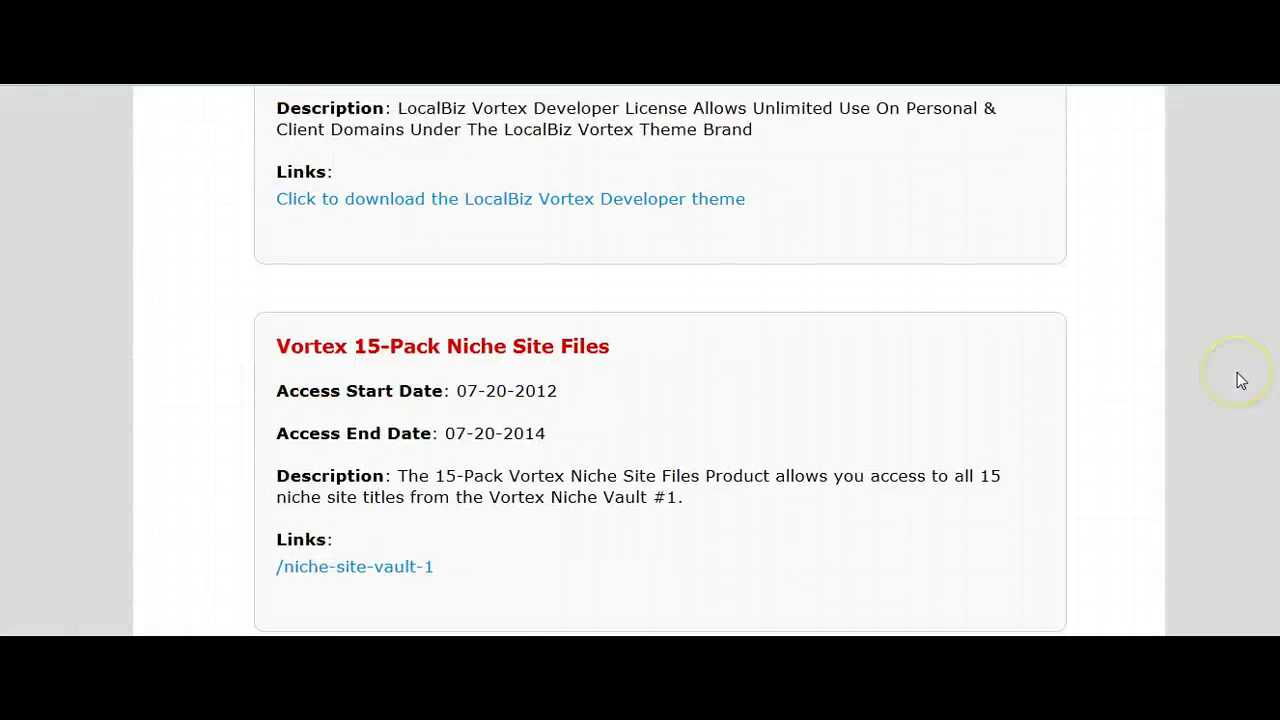
pyautogui.scroll(-1, 1241, 380)
pyautogui.scroll(-1, 1236, 377)
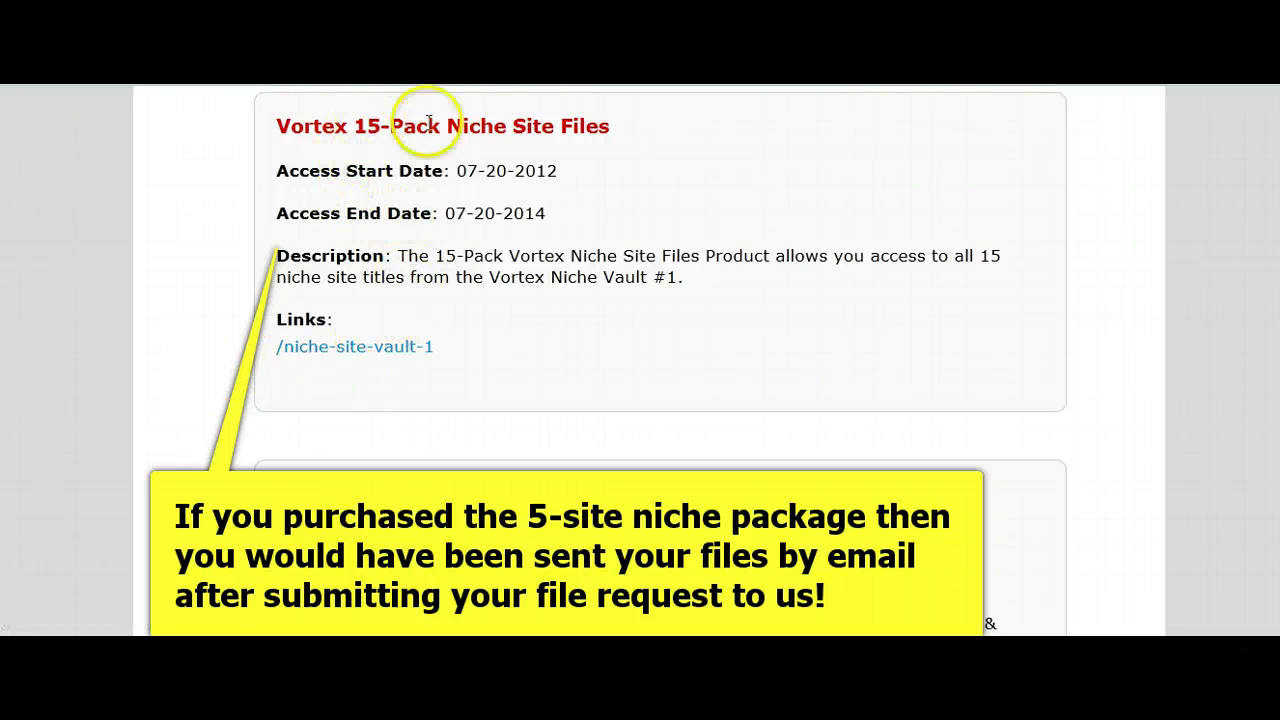
pyautogui.click(388, 350)
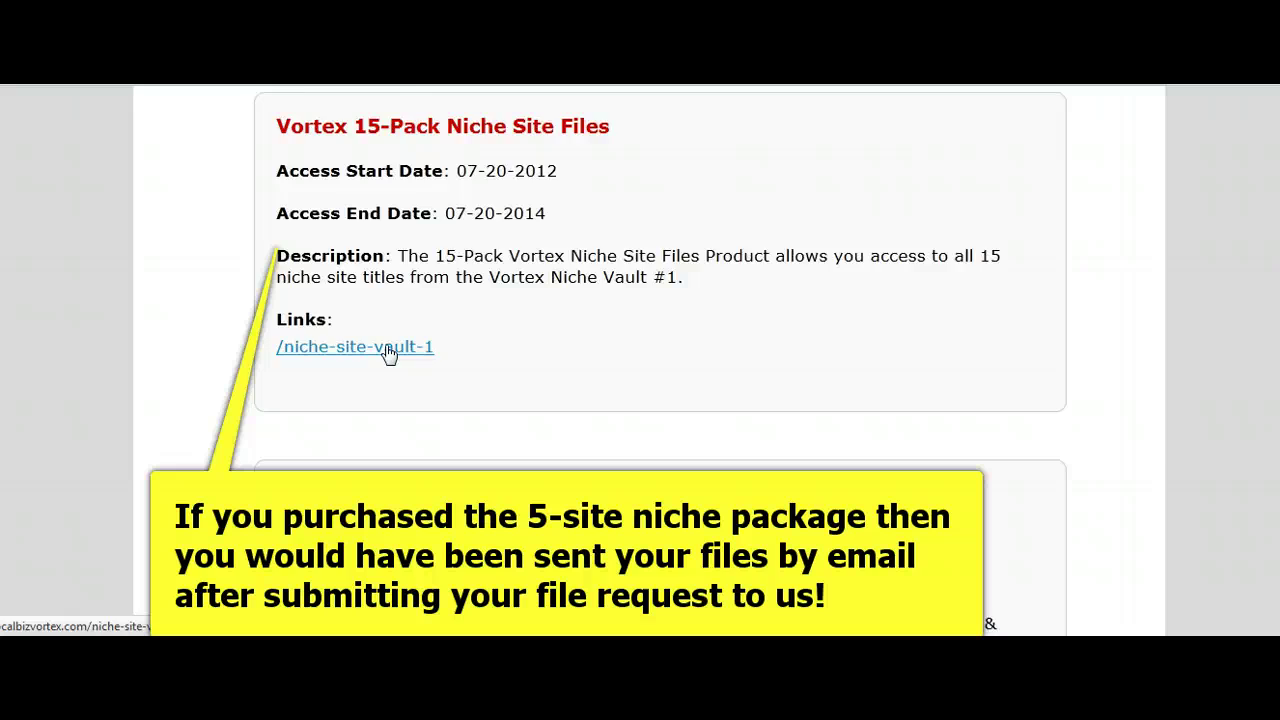
pyautogui.scroll(-3, 1175, 483)
pyautogui.scroll(2, 1170, 472)
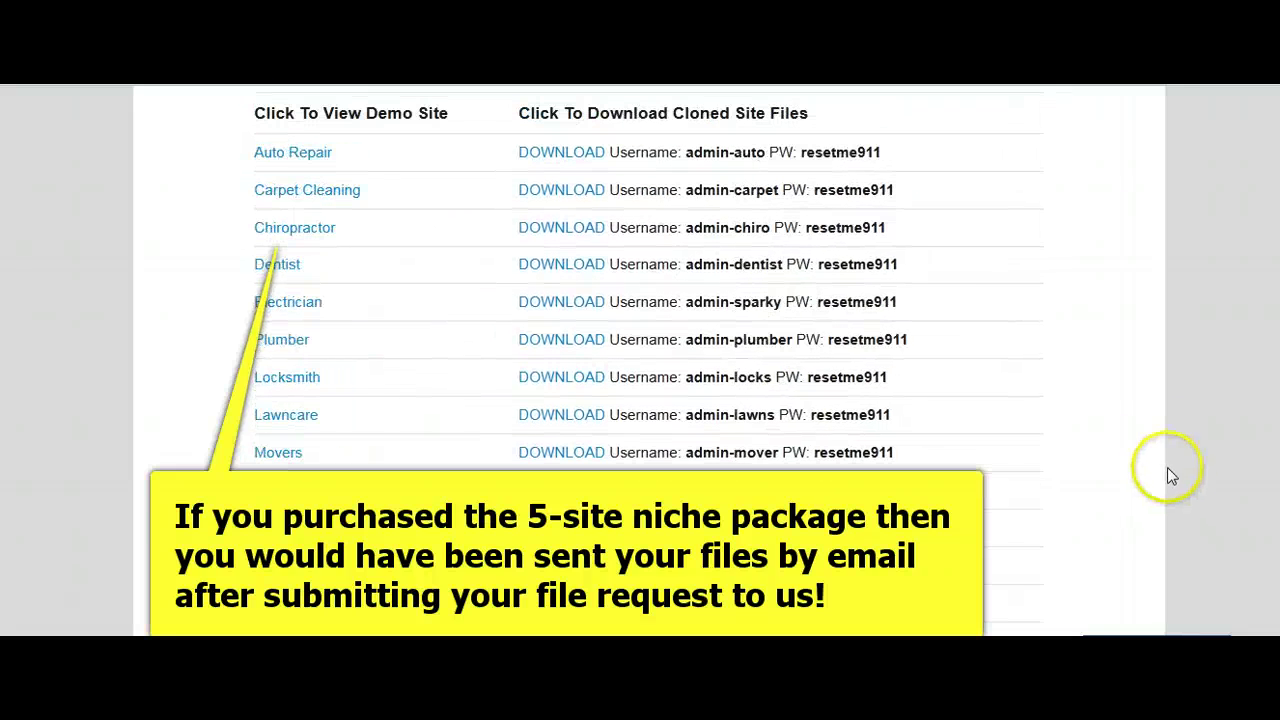
# Bring up the local duplicated-packages folder and reposition it to show the niche folders and ZIPs
pyautogui.hotkey('alt', 'Tab')
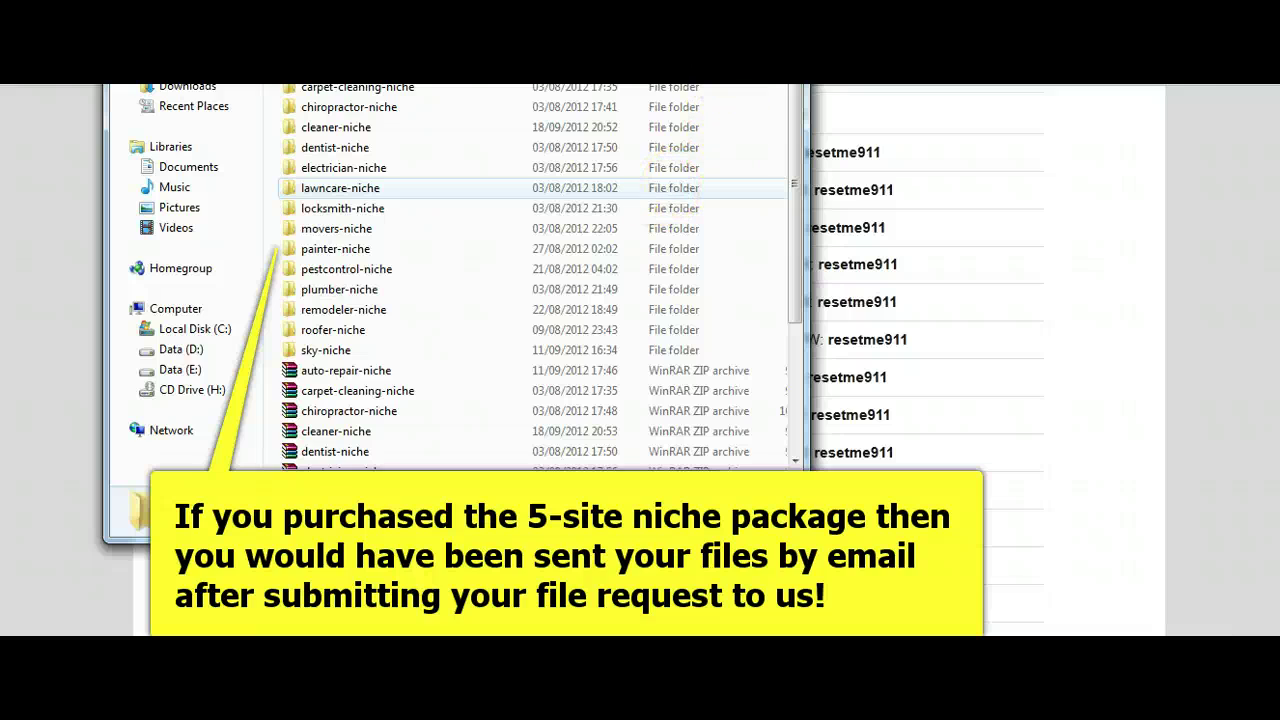
pyautogui.moveTo(450, 9); pyautogui.dragTo(495, 70)
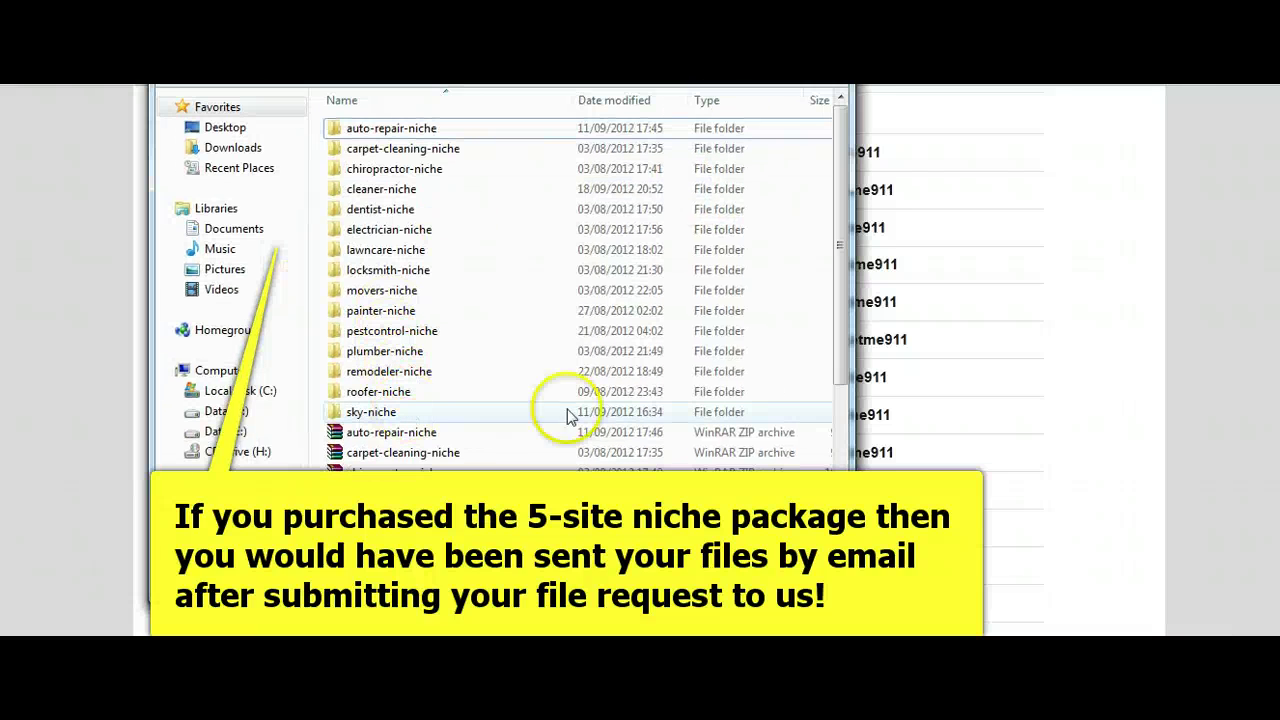
pyautogui.moveTo(837, 236); pyautogui.dragTo(843, 368)
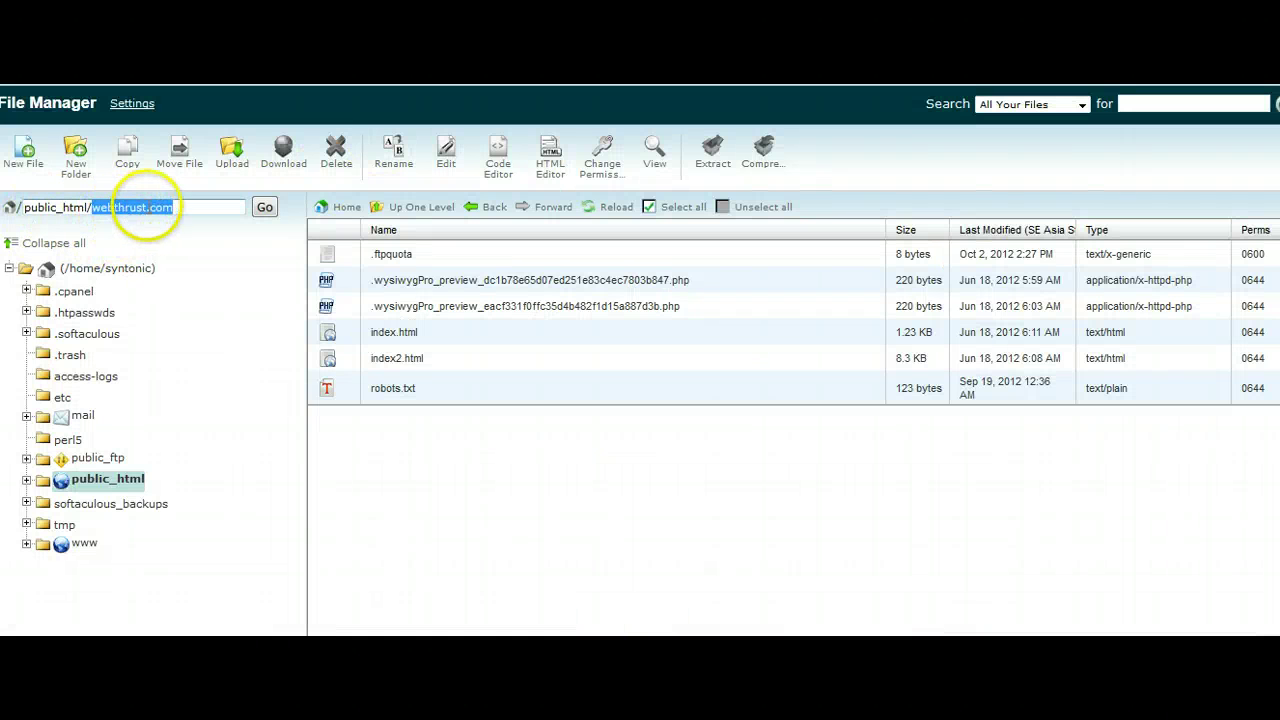
# Add a folder named housepainter under public_html/webthrust.com and open it
pyautogui.click(503, 383)
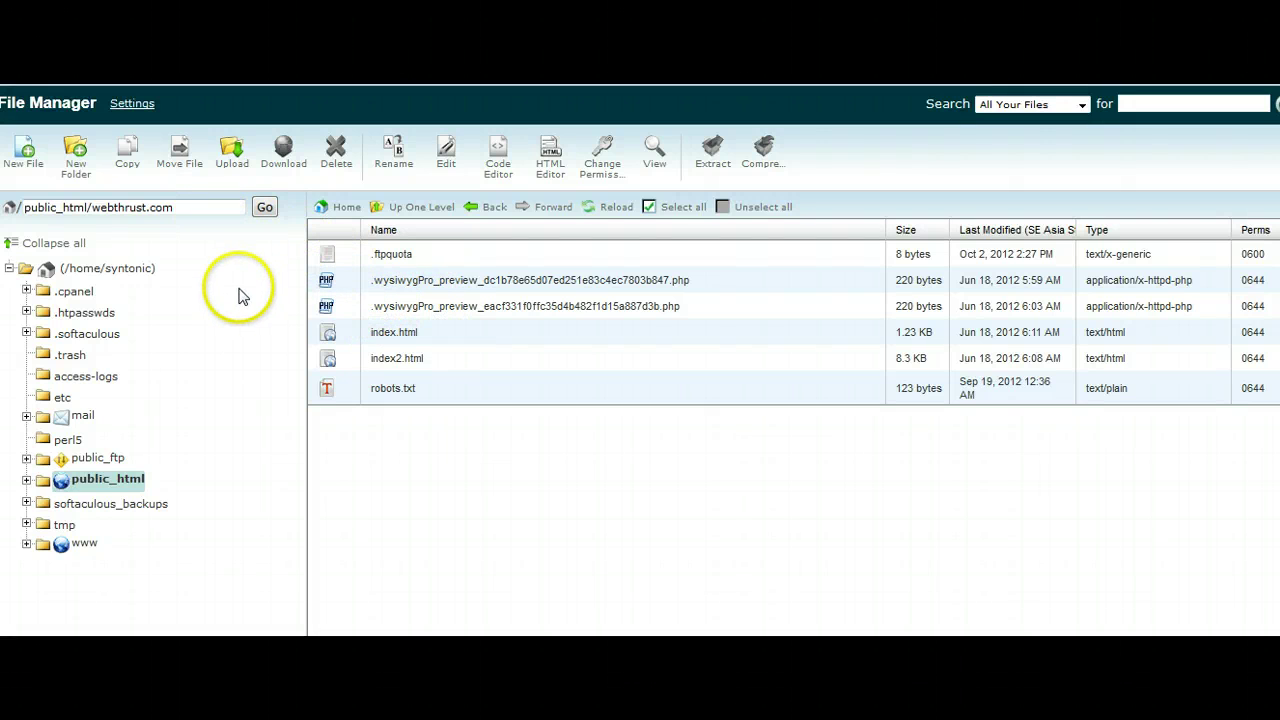
pyautogui.click(76, 158)
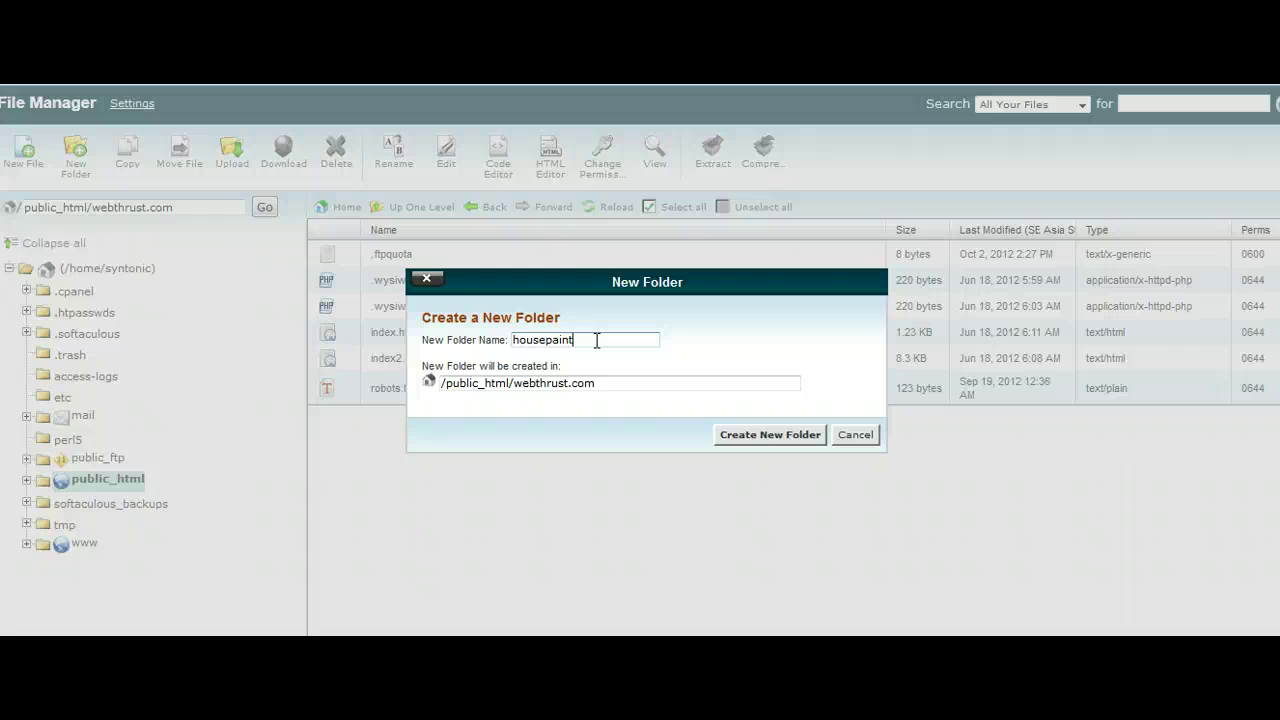
pyautogui.click(724, 437)
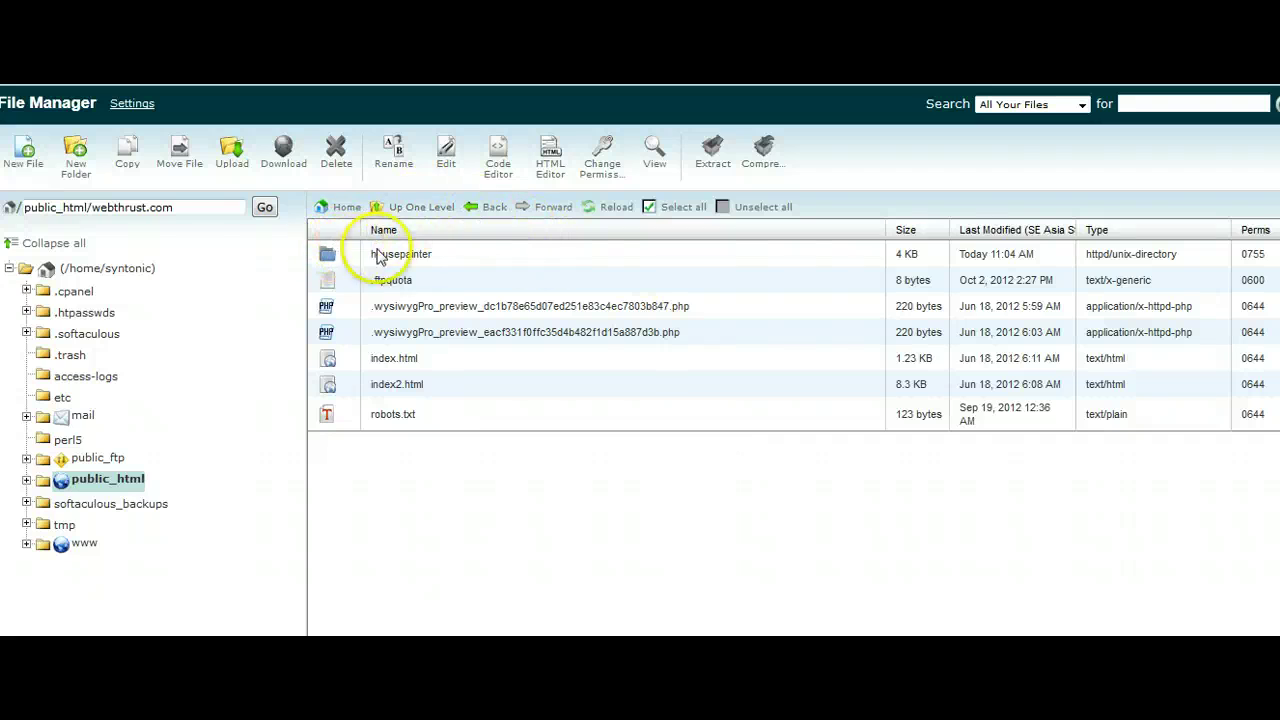
pyautogui.click(326, 255)
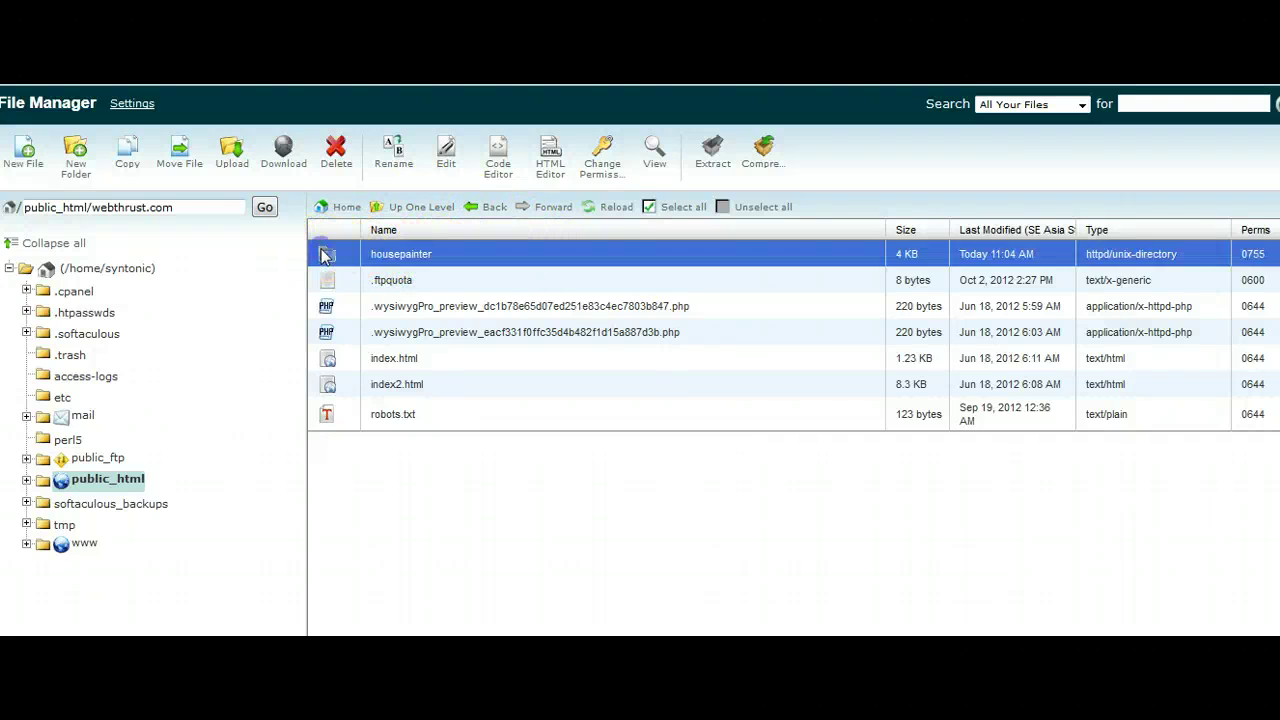
pyautogui.doubleClick(326, 255)
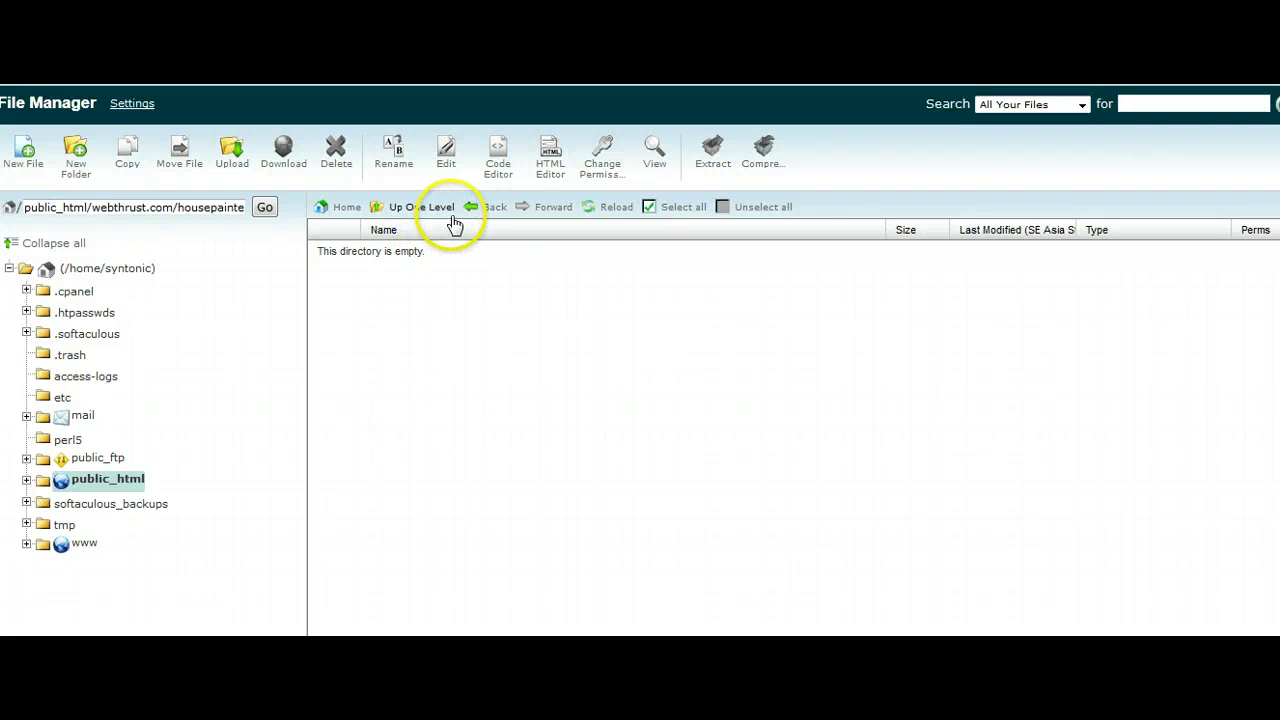
pyautogui.click(498, 210)
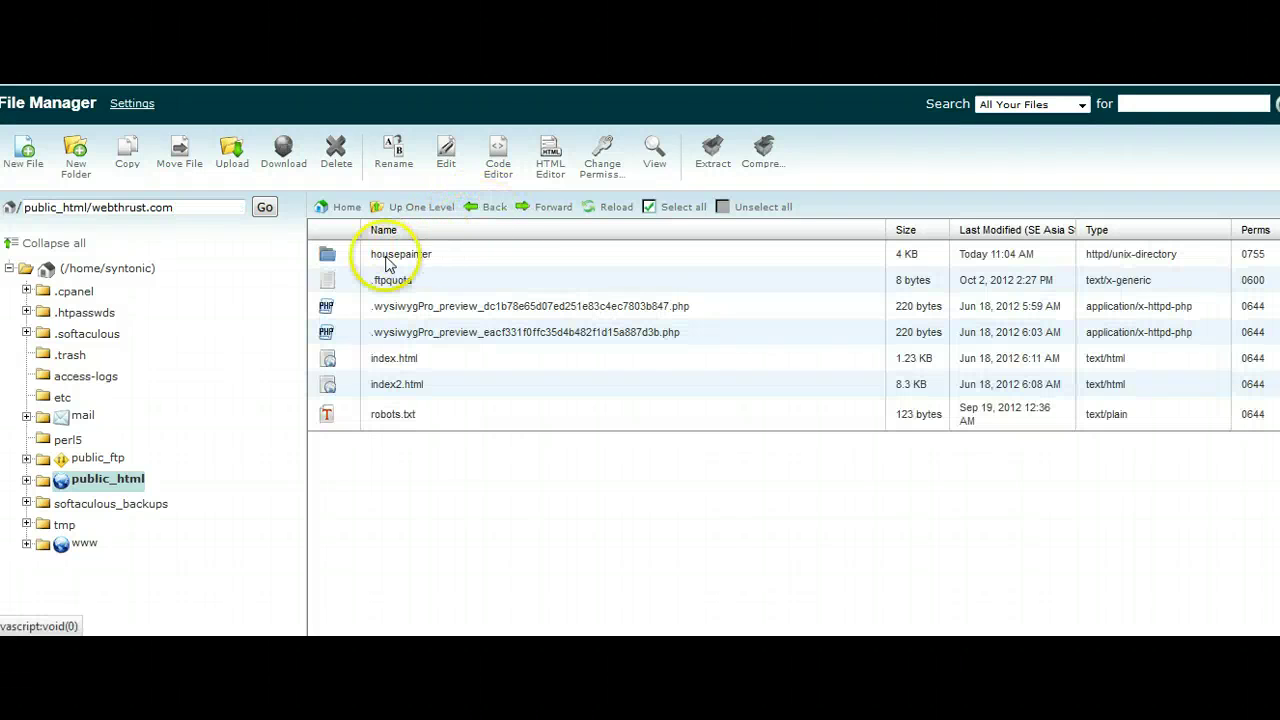
pyautogui.doubleClick(330, 259)
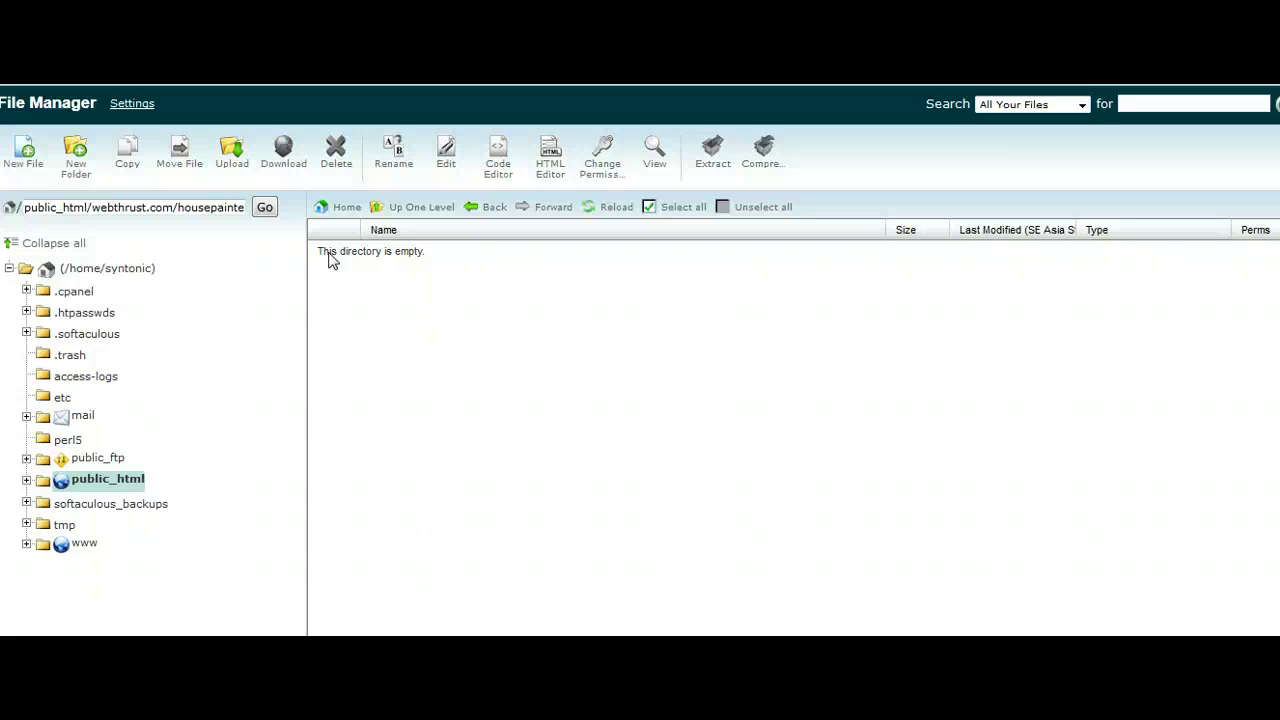
# Upload painter-niche.zip from Desktop > VORTEX > nichevault > duplicated-packages into housepainter
pyautogui.click(232, 156)
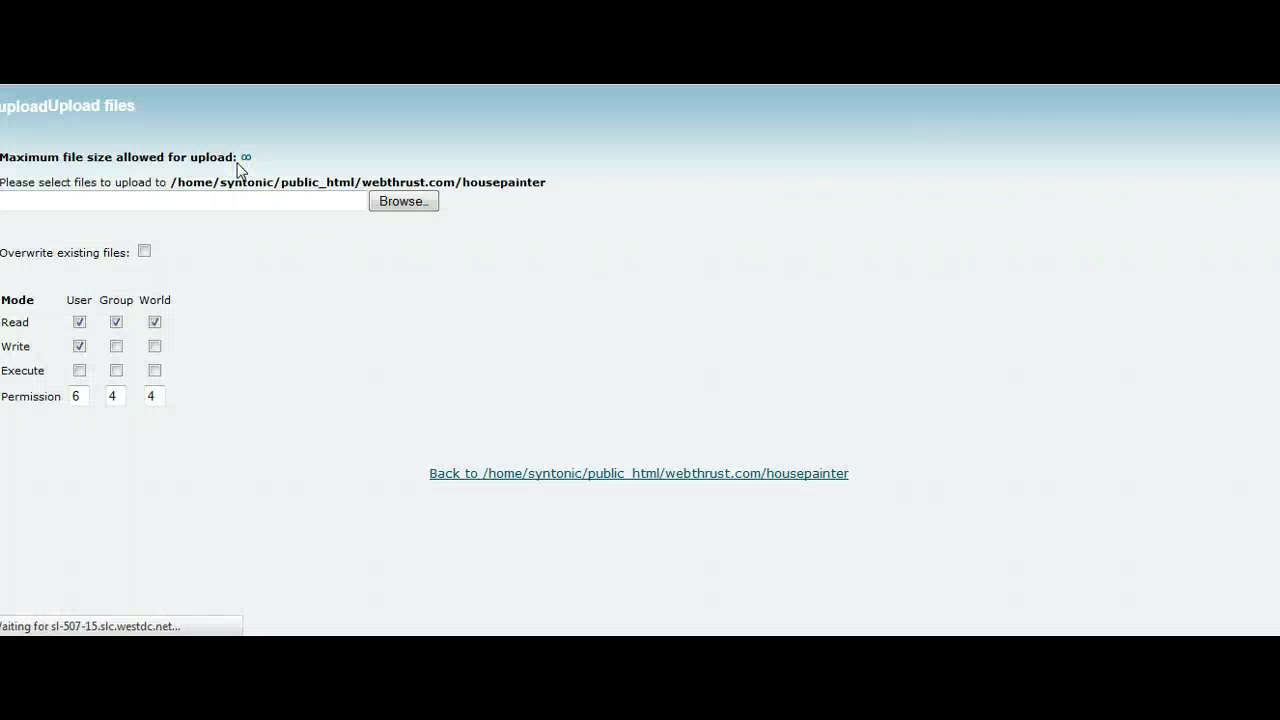
pyautogui.click(407, 200)
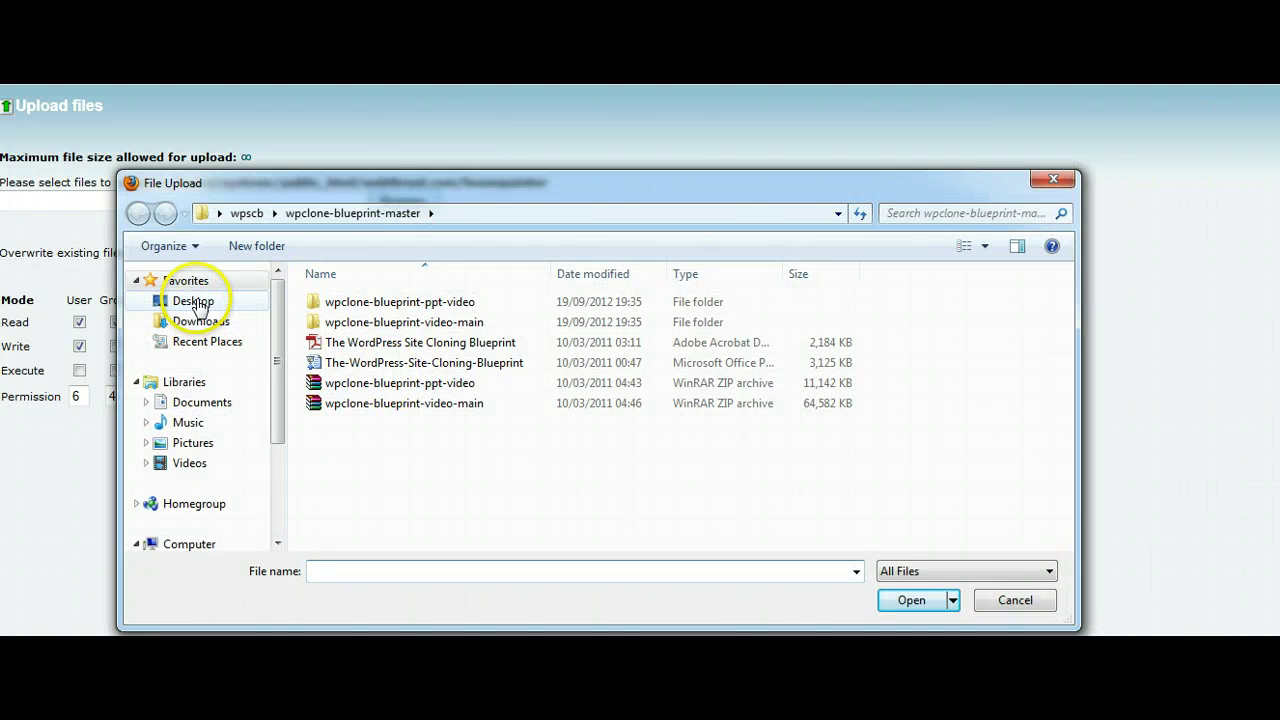
pyautogui.click(197, 304)
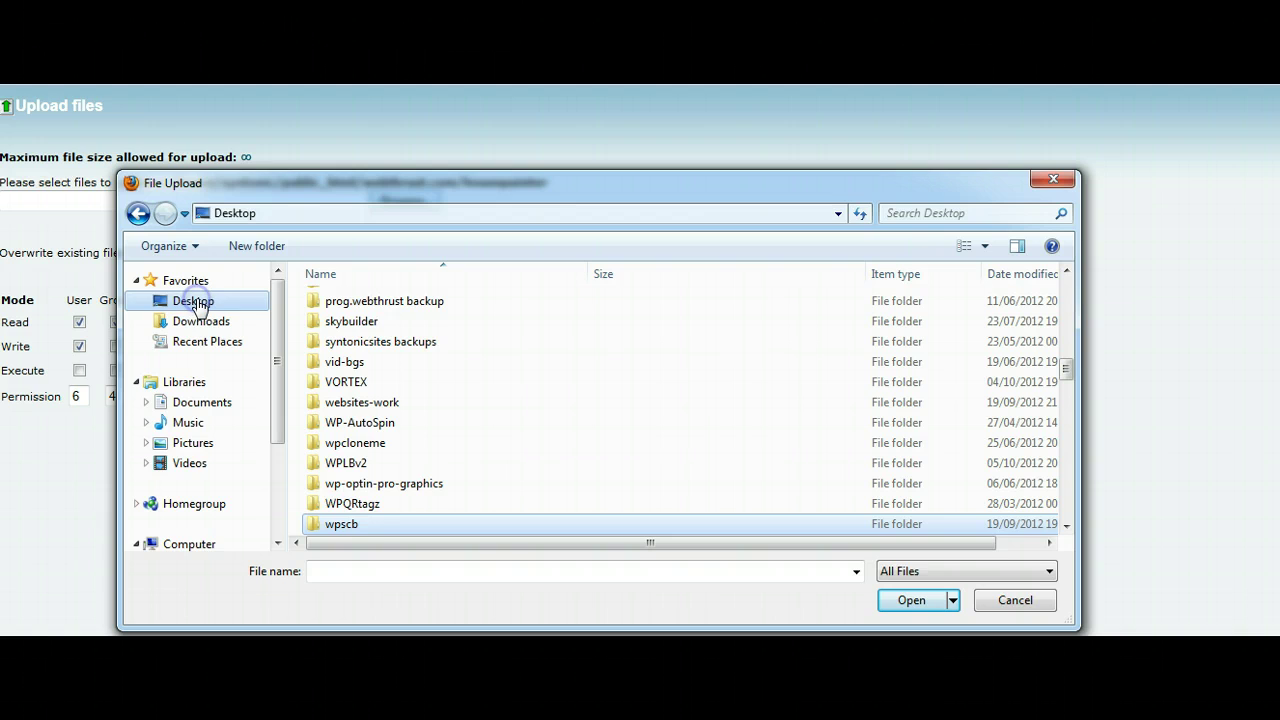
pyautogui.doubleClick(343, 384)
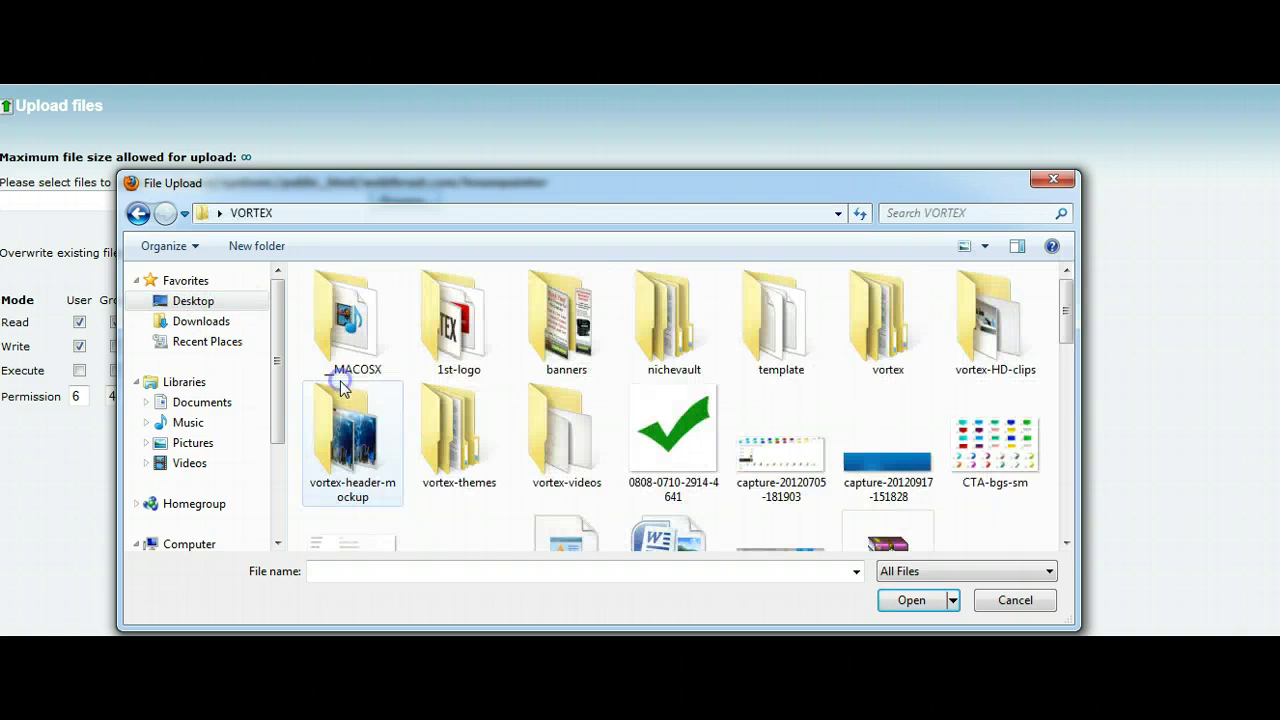
pyautogui.doubleClick(672, 352)
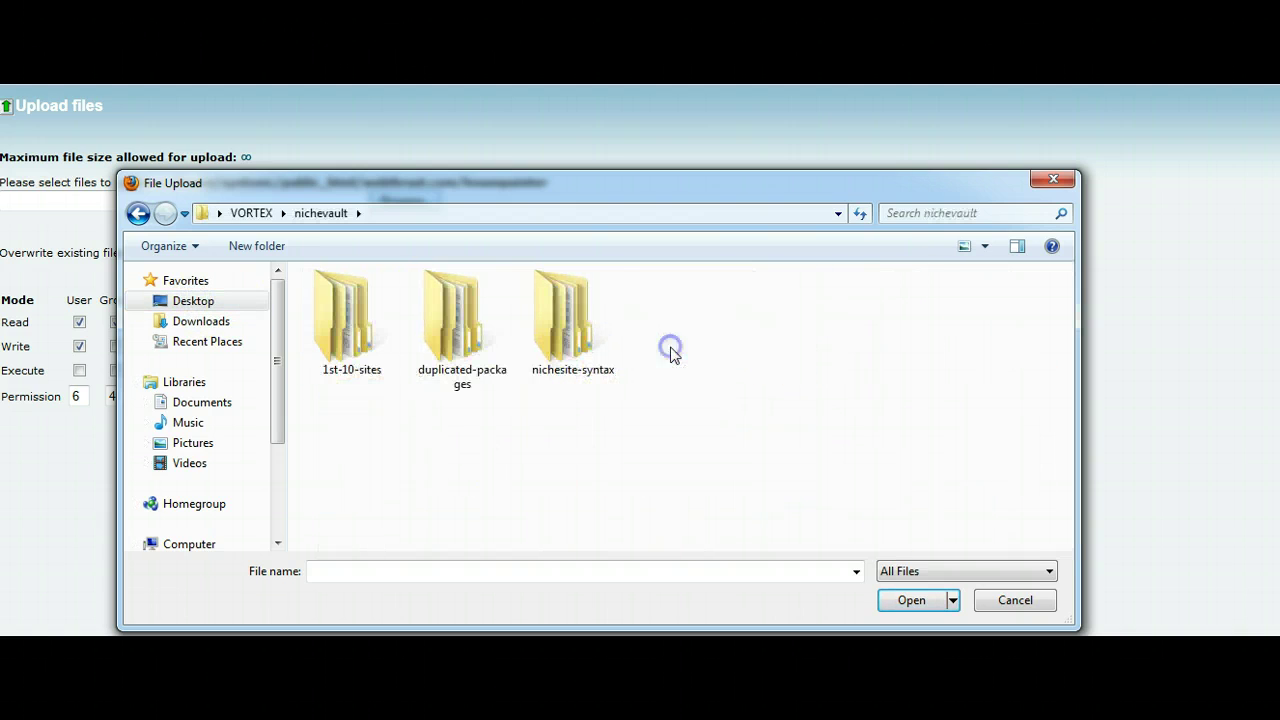
pyautogui.doubleClick(449, 345)
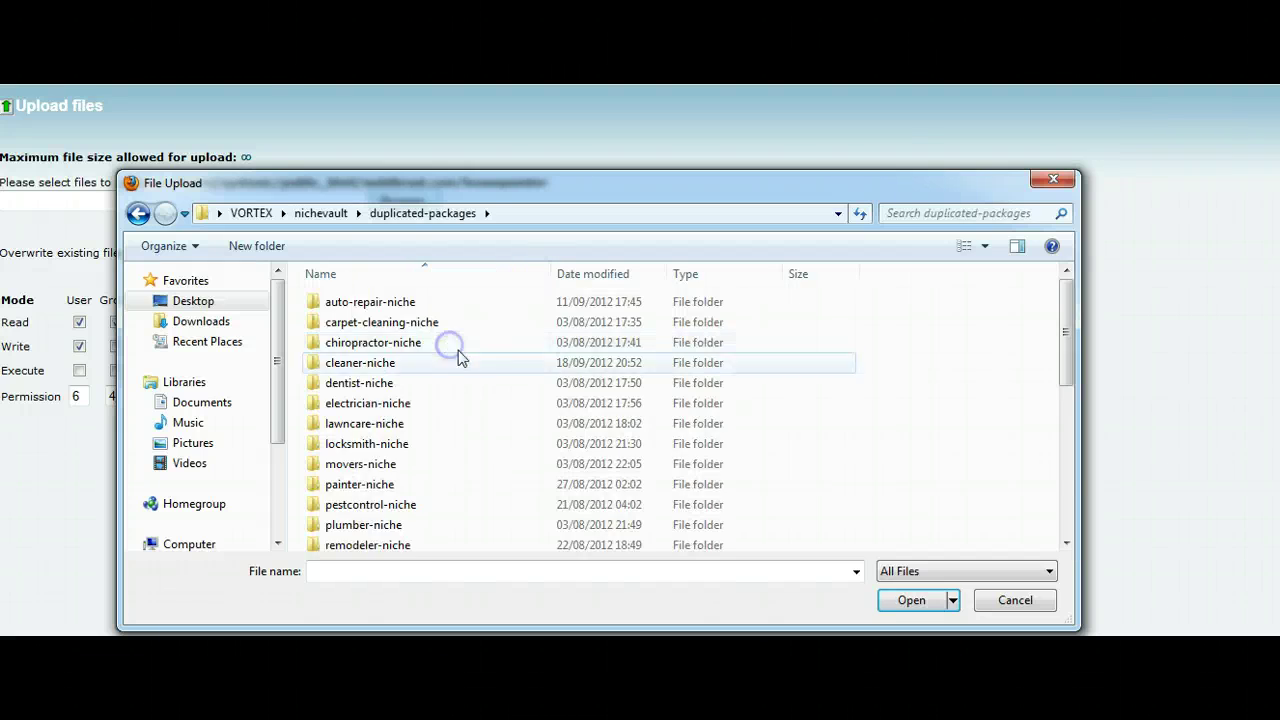
pyautogui.scroll(-4, 791, 423)
pyautogui.scroll(-1, 376, 450)
pyautogui.scroll(-1, 378, 450)
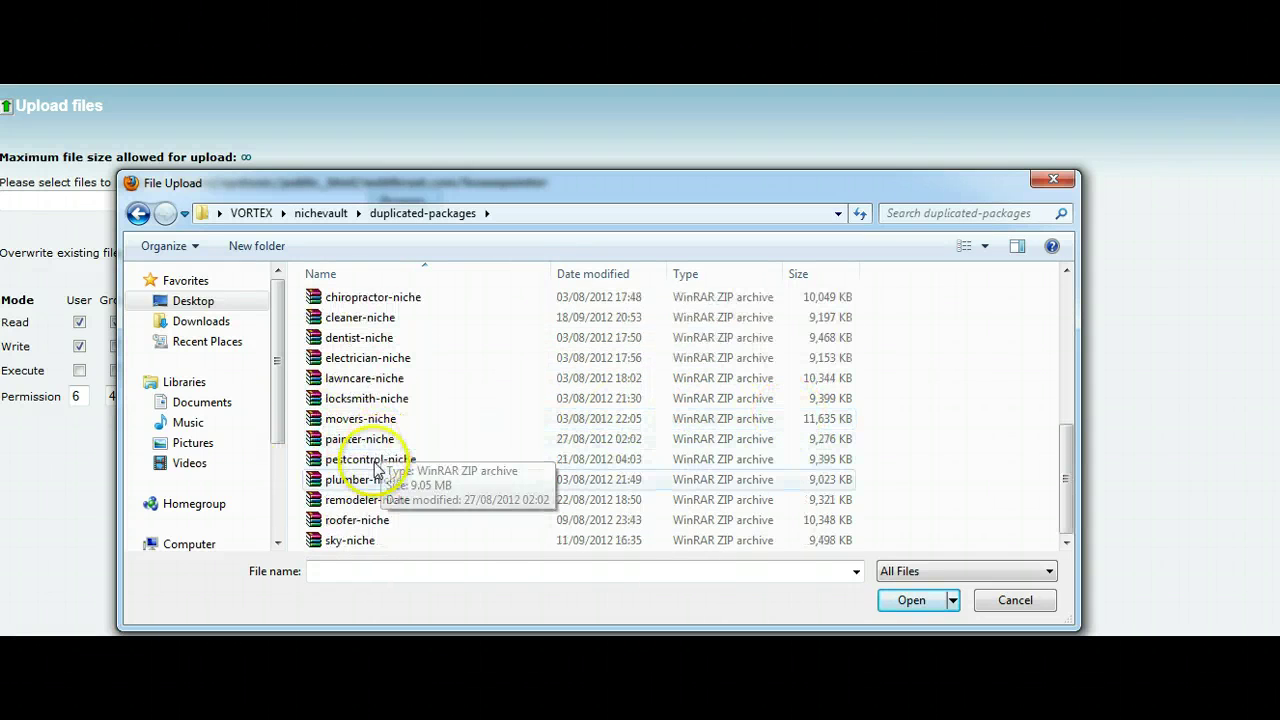
pyautogui.click(348, 442)
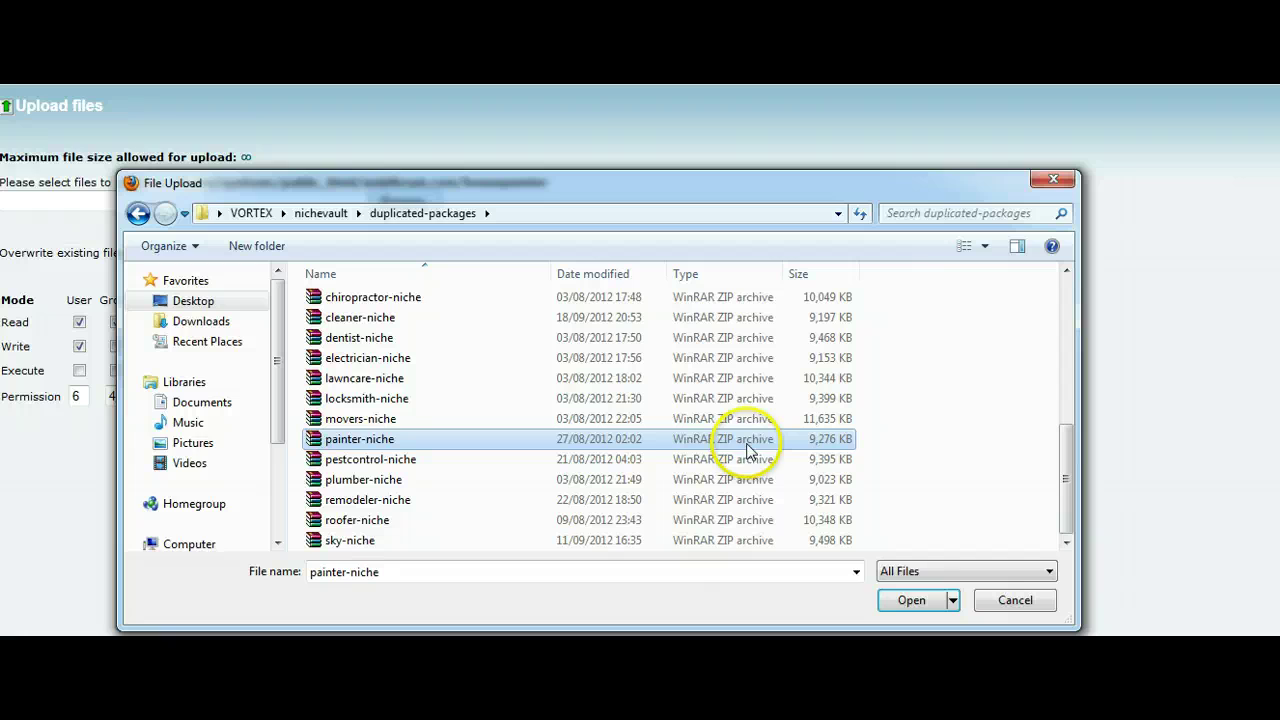
pyautogui.click(910, 605)
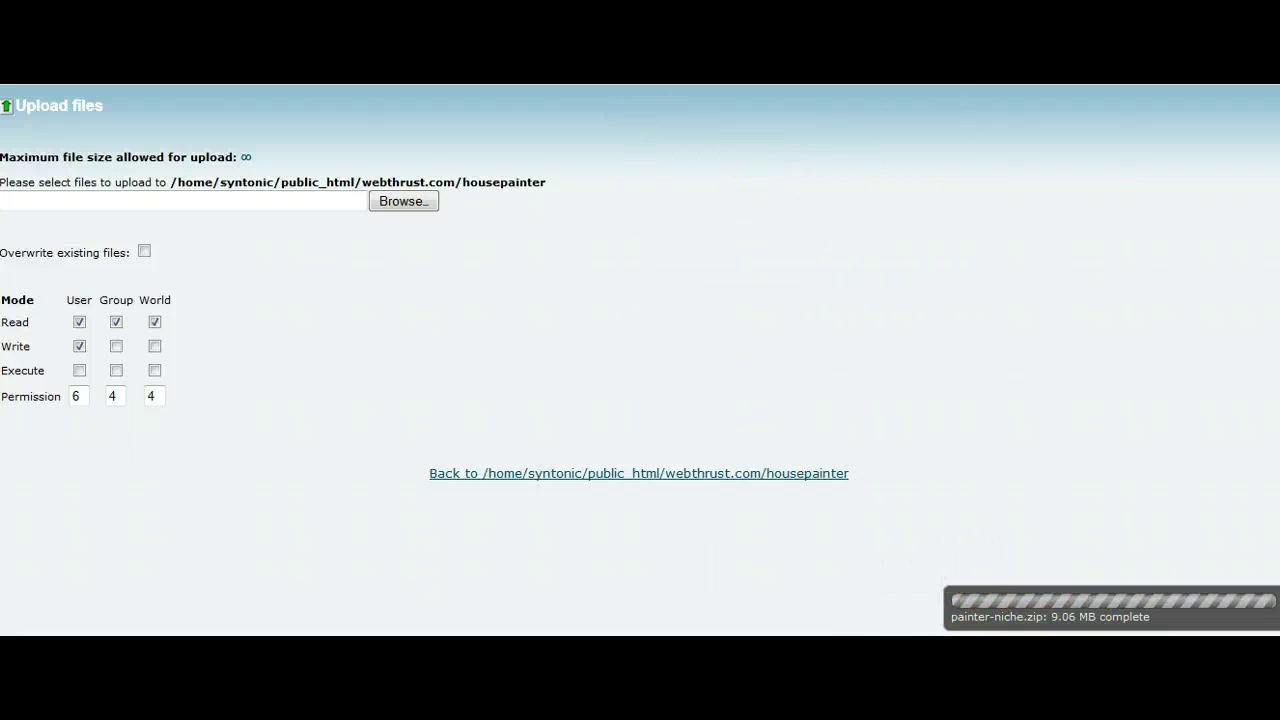
pyautogui.hotkey('ctrl', 'Tab')
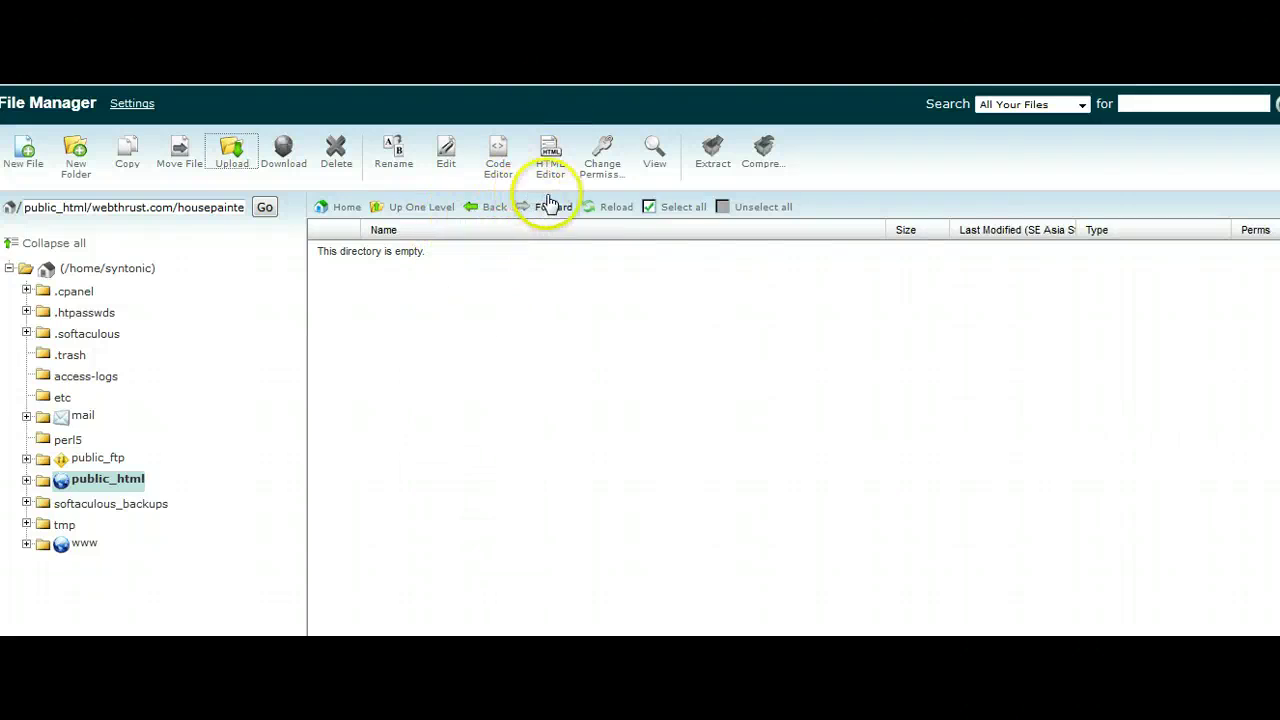
# Extract the uploaded painter-niche.zip into the housepainter folder and close the results
pyautogui.click(612, 208)
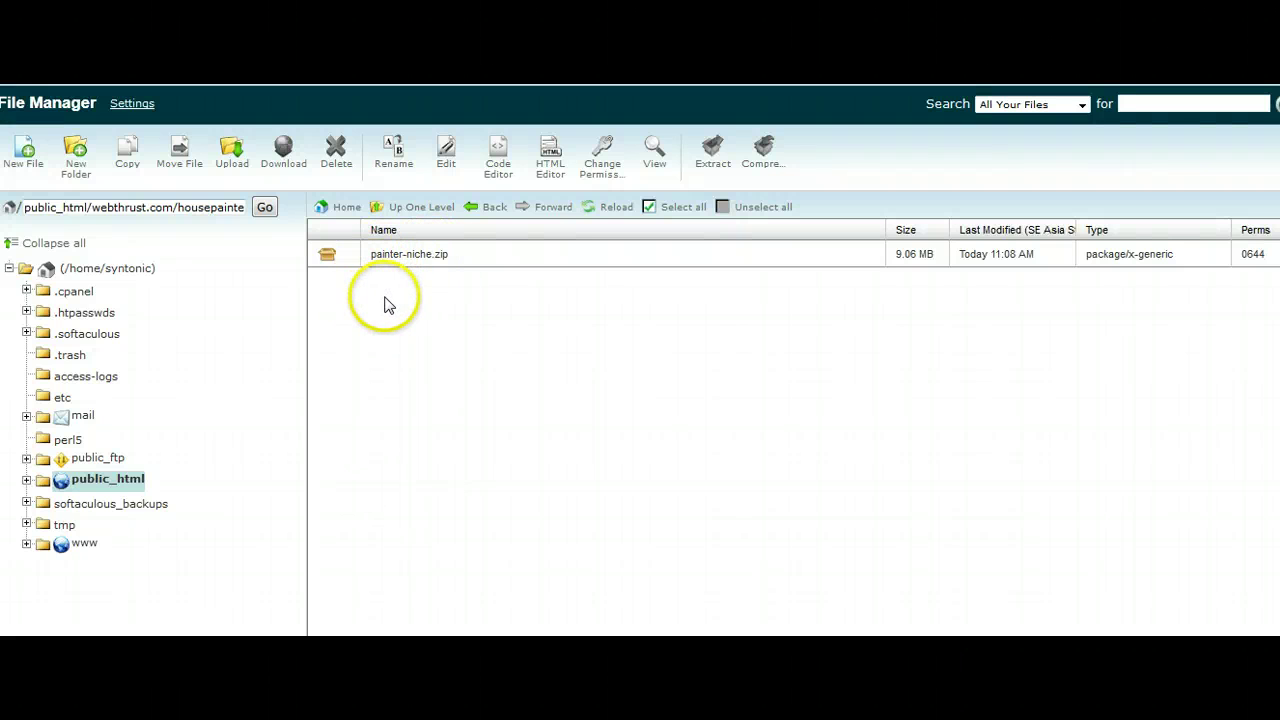
pyautogui.click(327, 254)
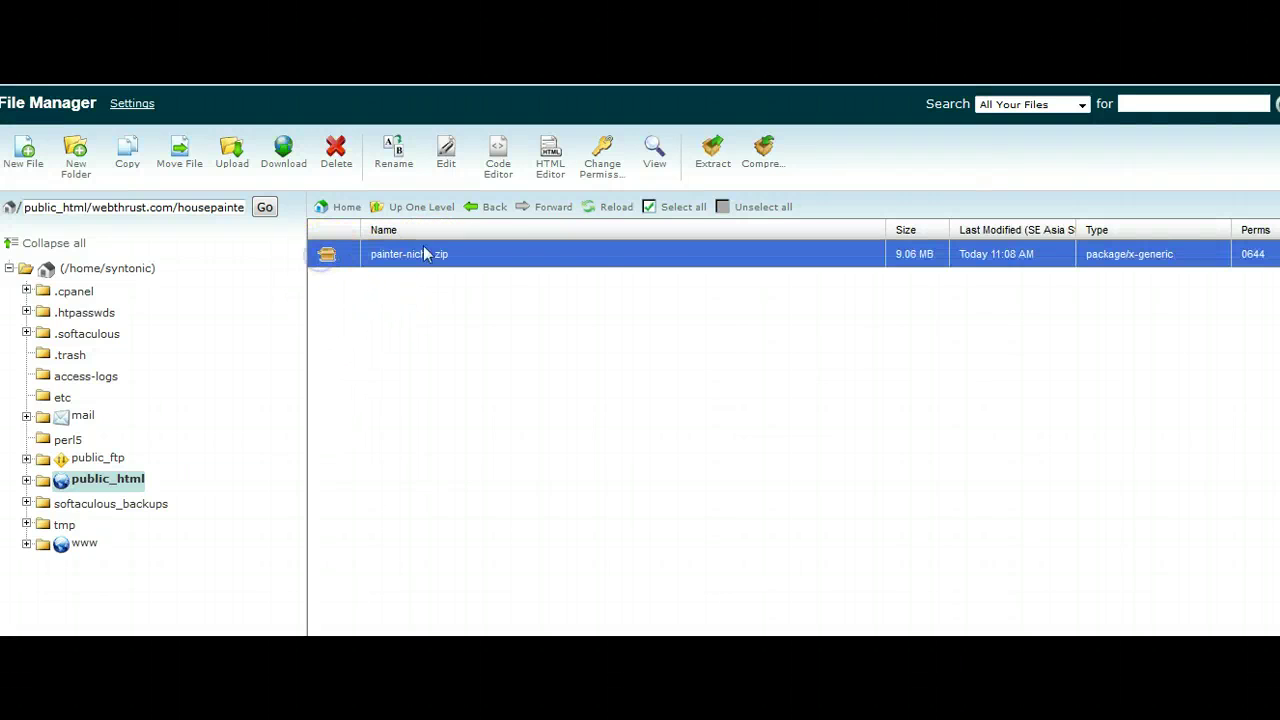
pyautogui.click(710, 150)
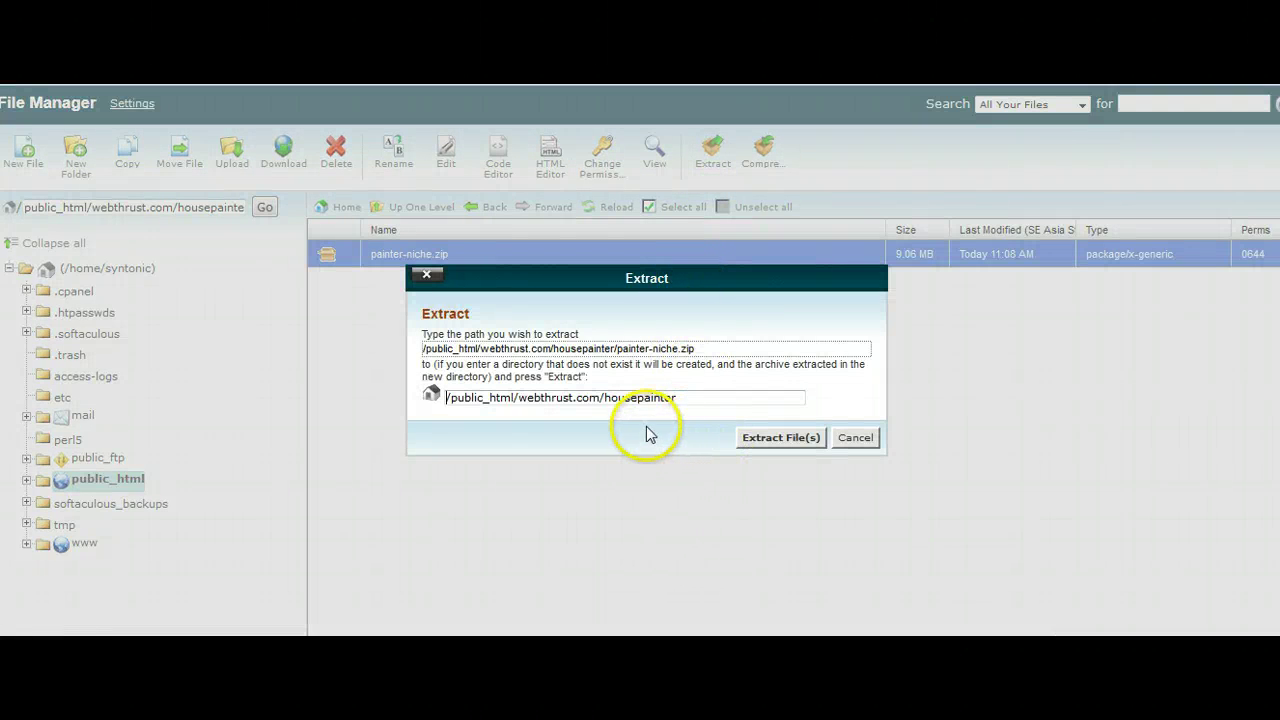
pyautogui.click(756, 438)
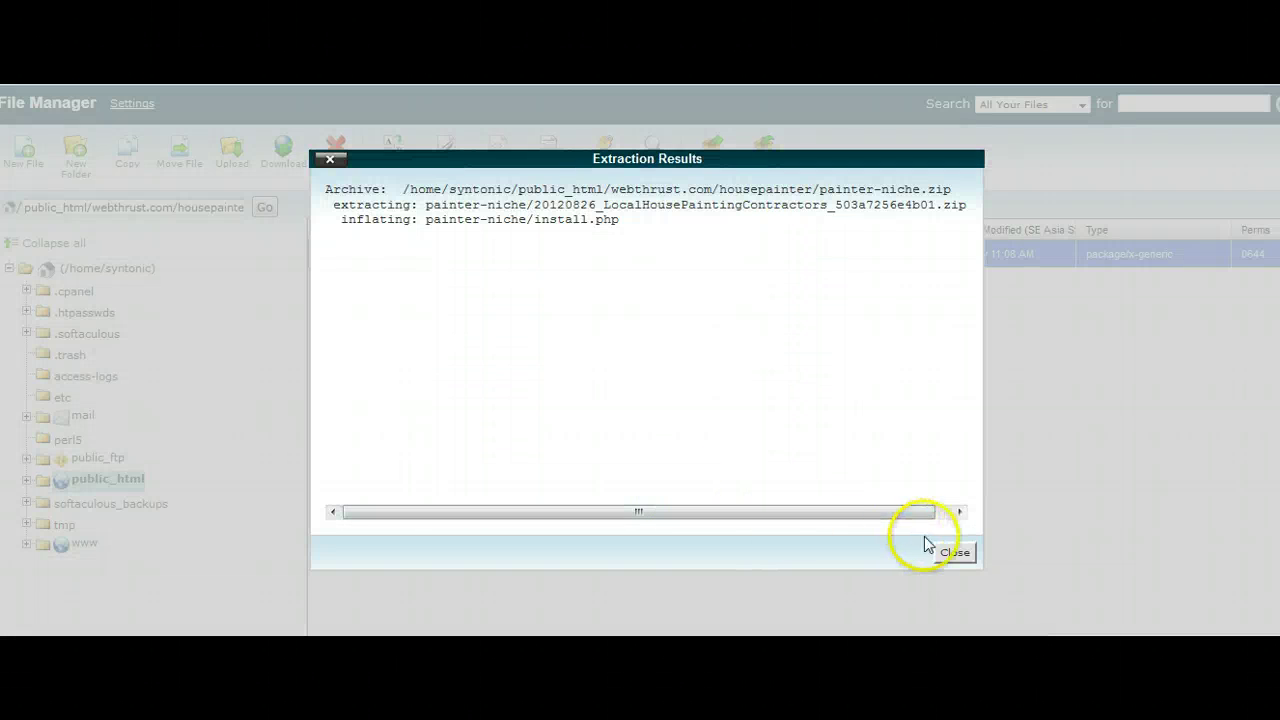
pyautogui.click(962, 553)
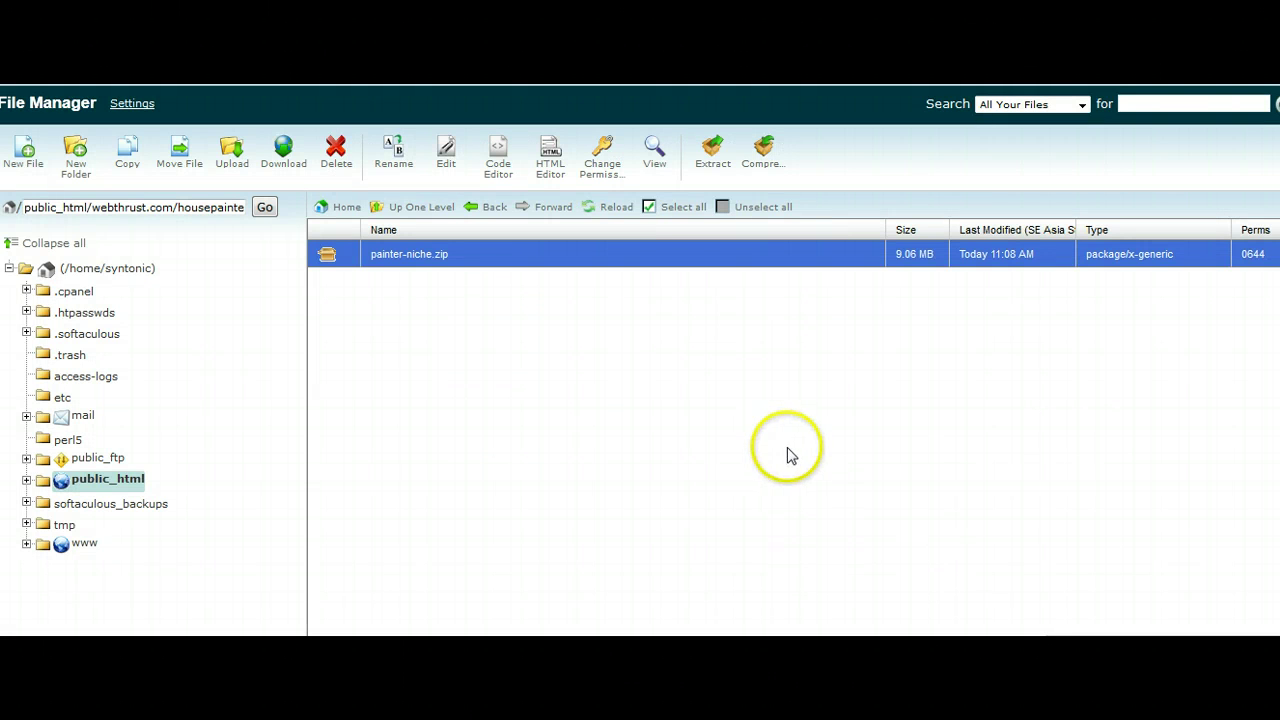
# Move the dated package ZIP and install.php from painter-niche to /public_html/webthrust.com/housepainter/
pyautogui.click(612, 209)
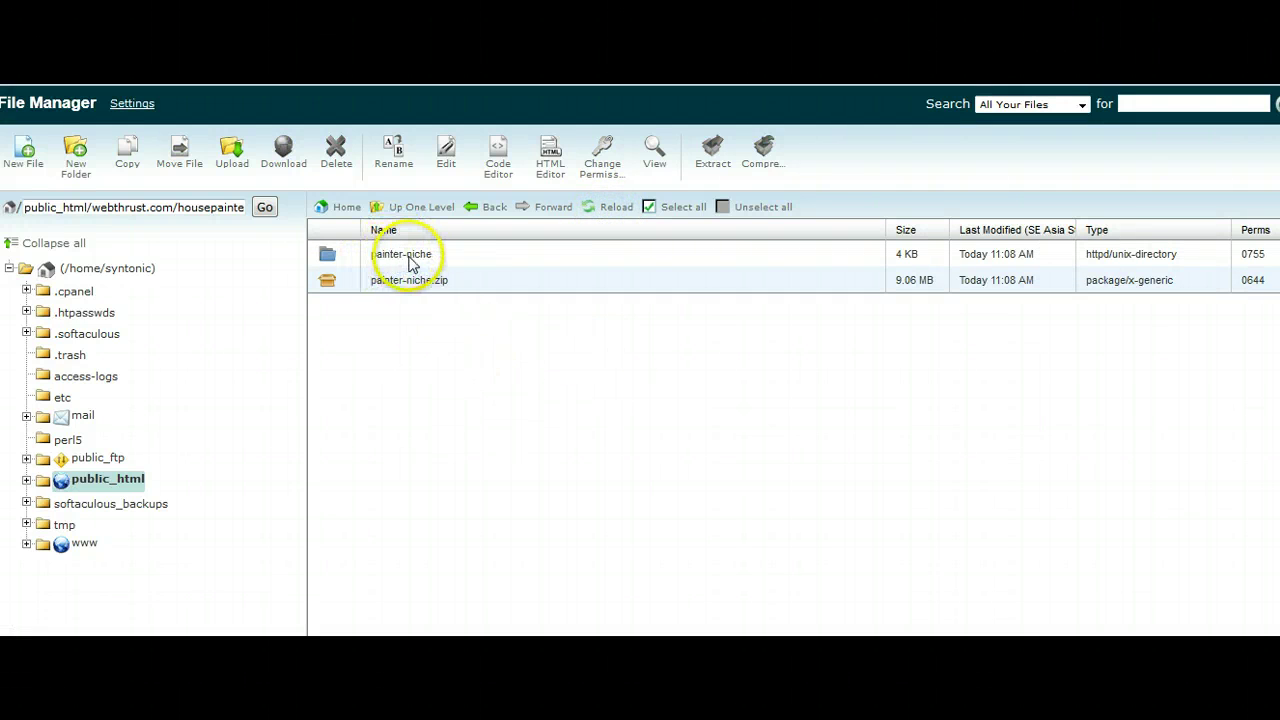
pyautogui.click(333, 262)
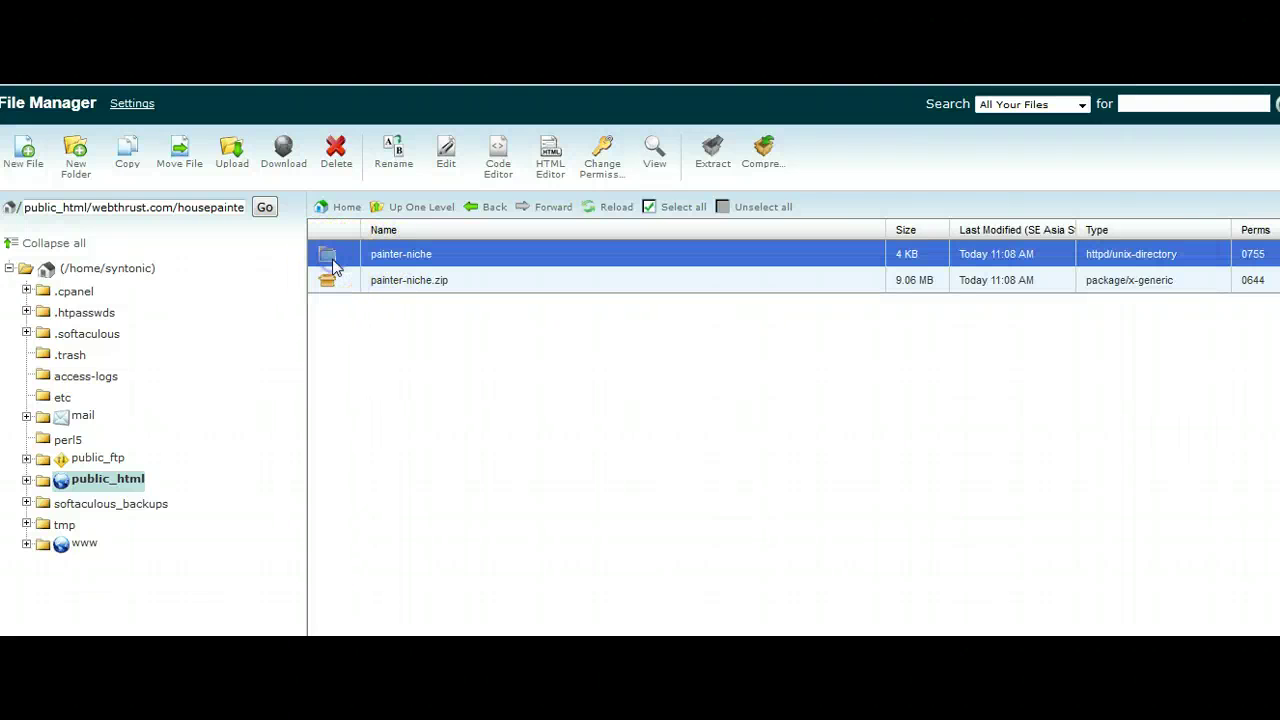
pyautogui.doubleClick(333, 262)
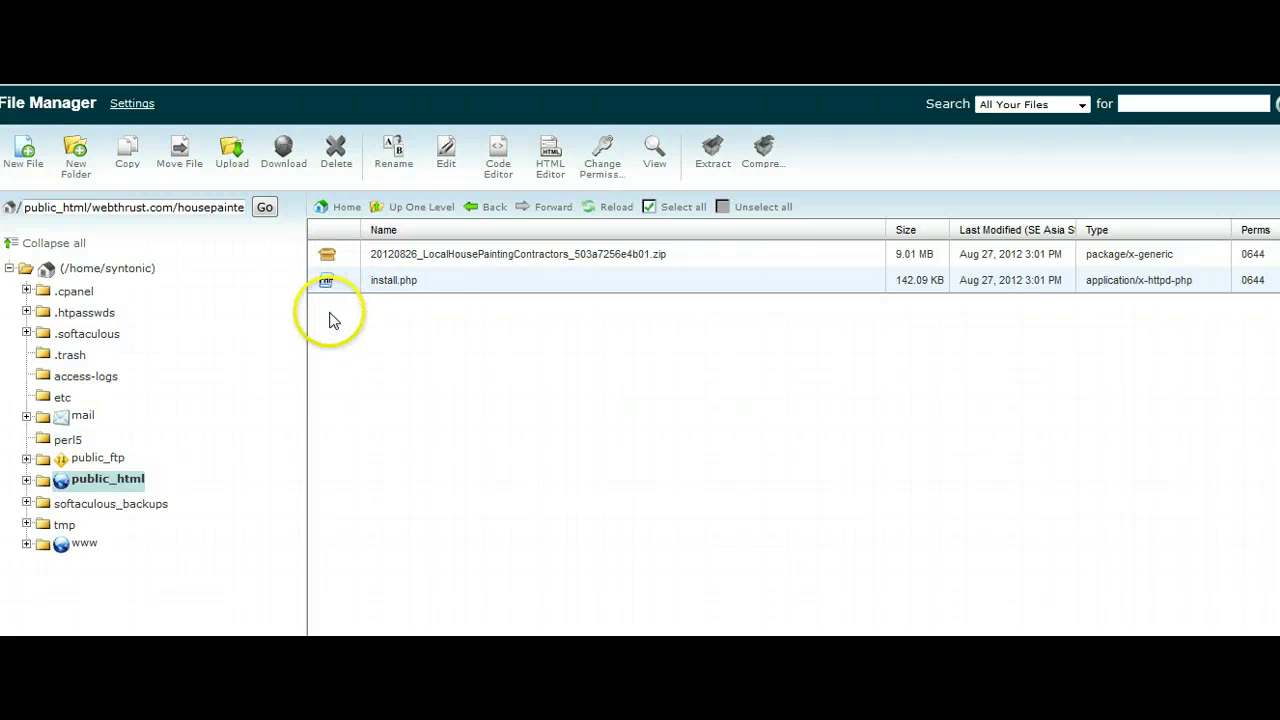
pyautogui.click(480, 207)
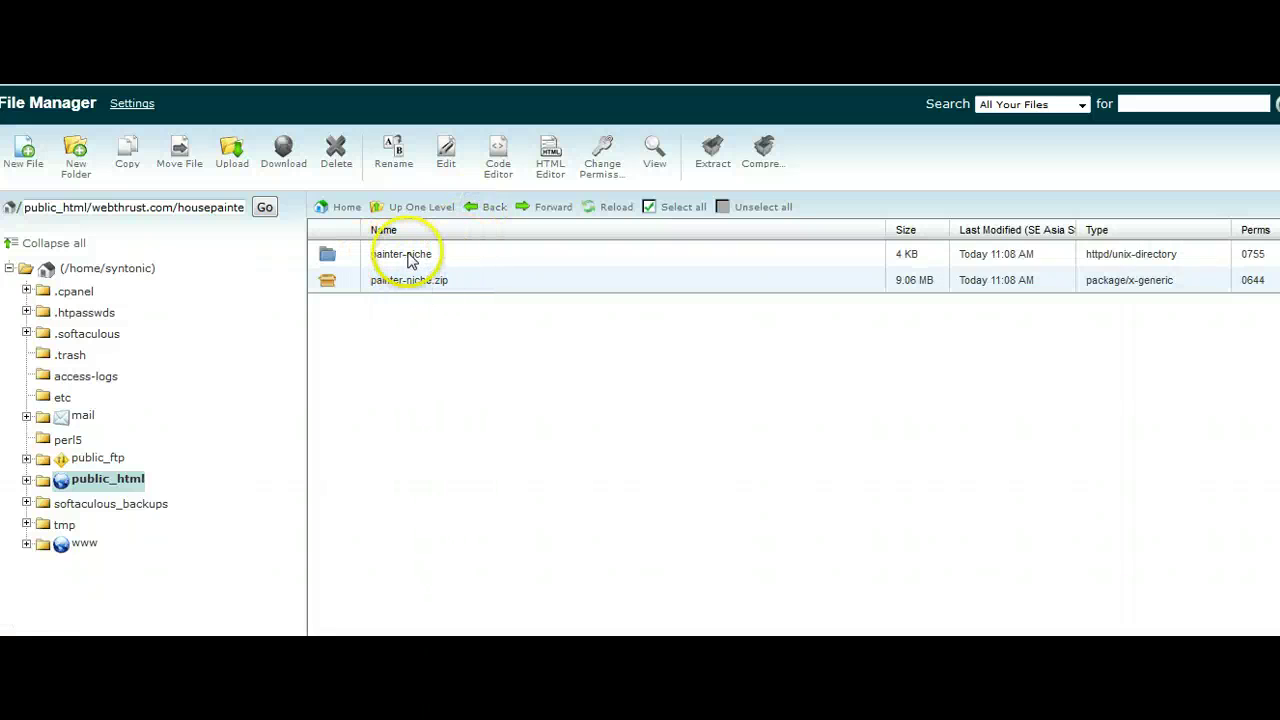
pyautogui.click(328, 257)
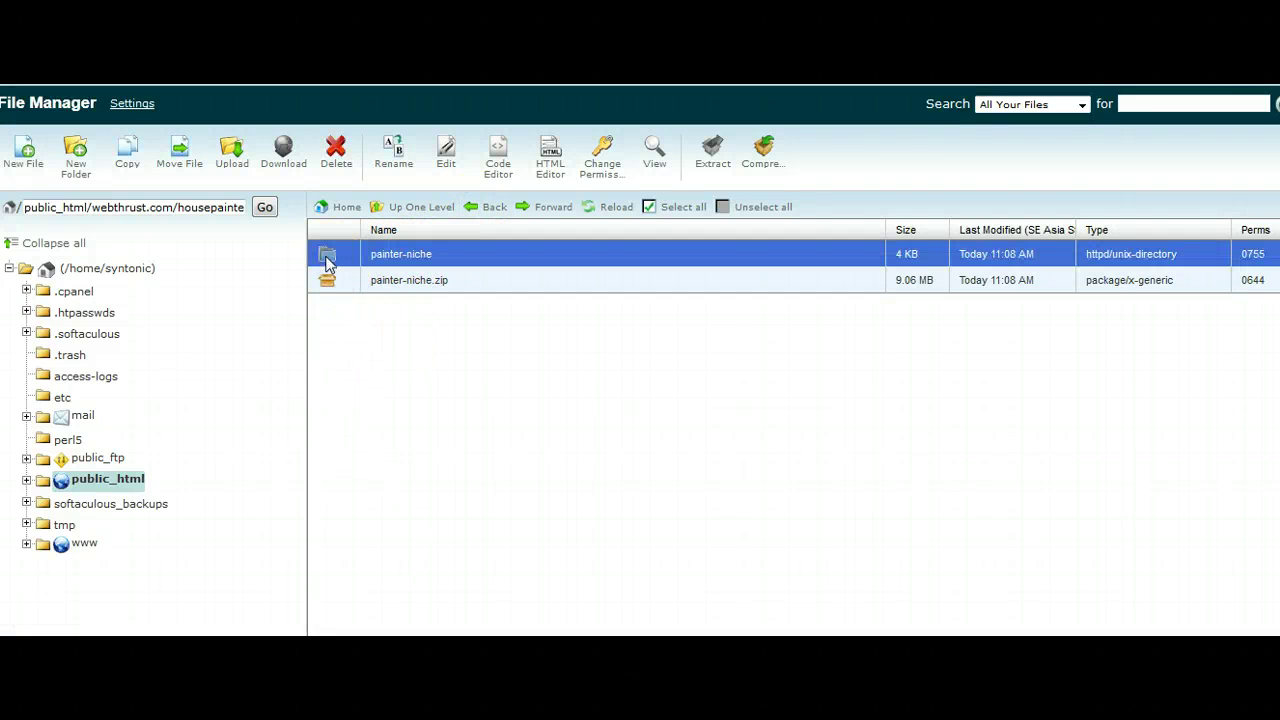
pyautogui.doubleClick(328, 257)
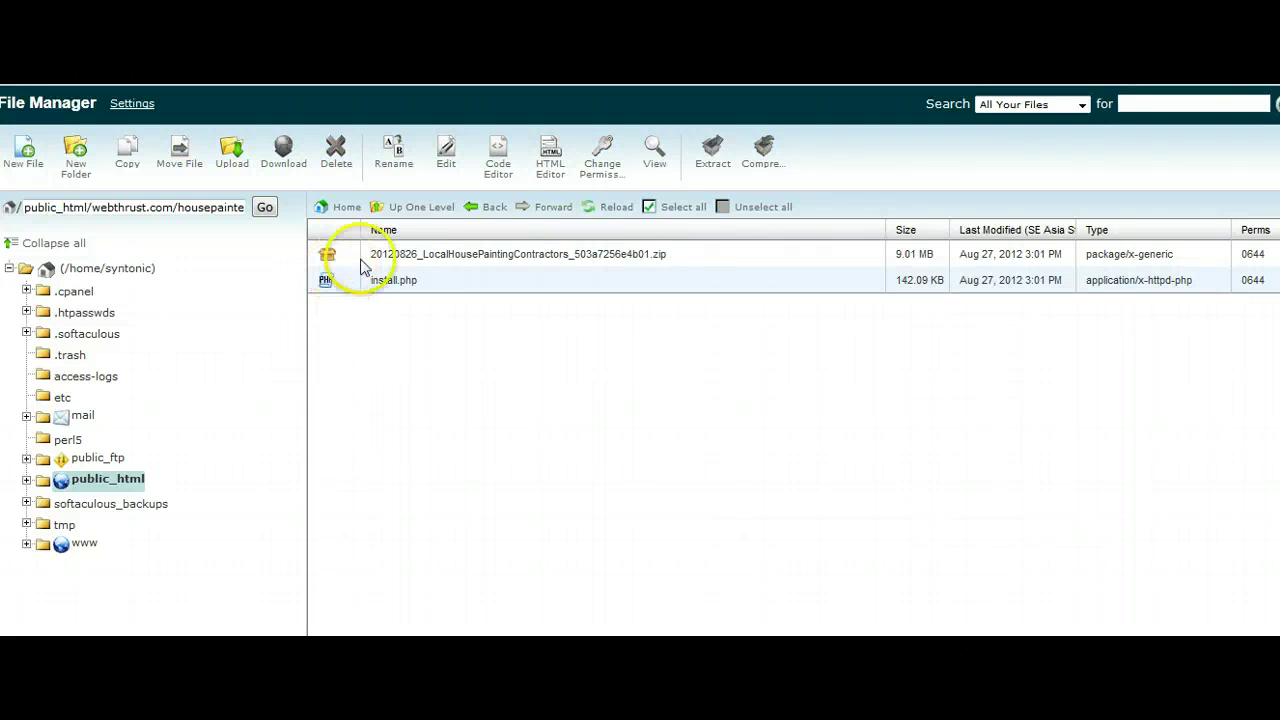
pyautogui.click(679, 210)
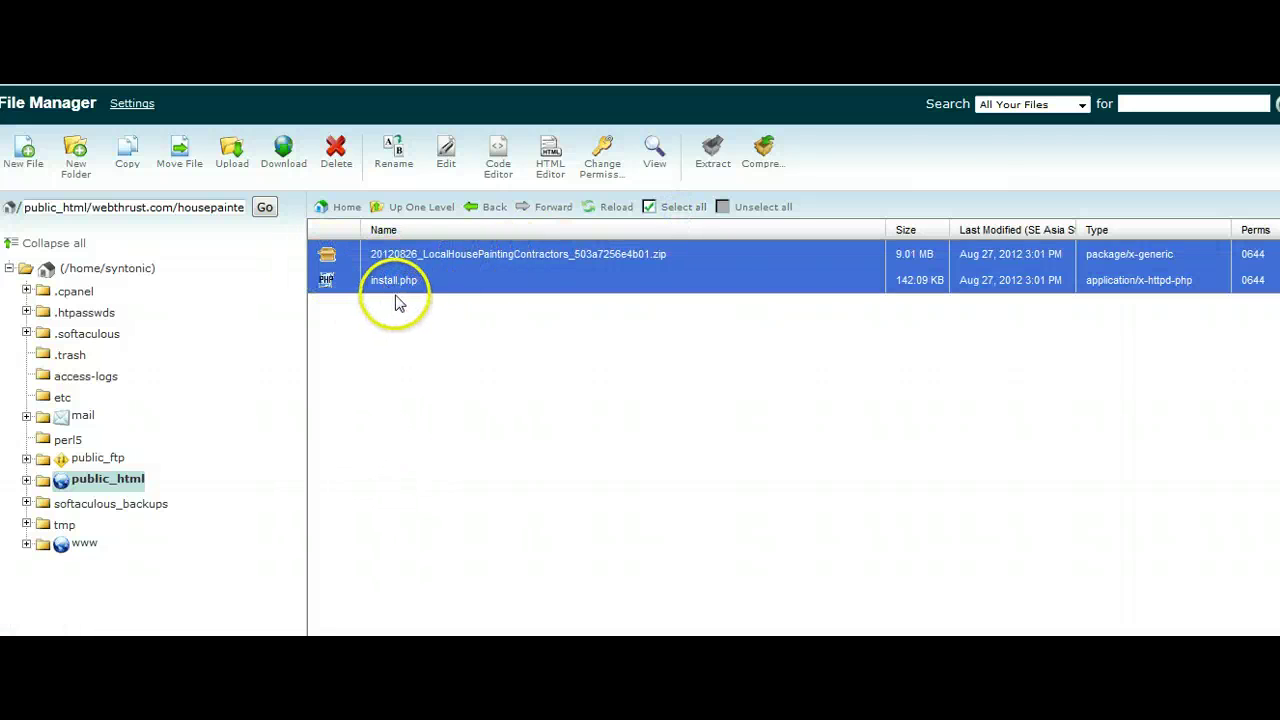
pyautogui.click(179, 147)
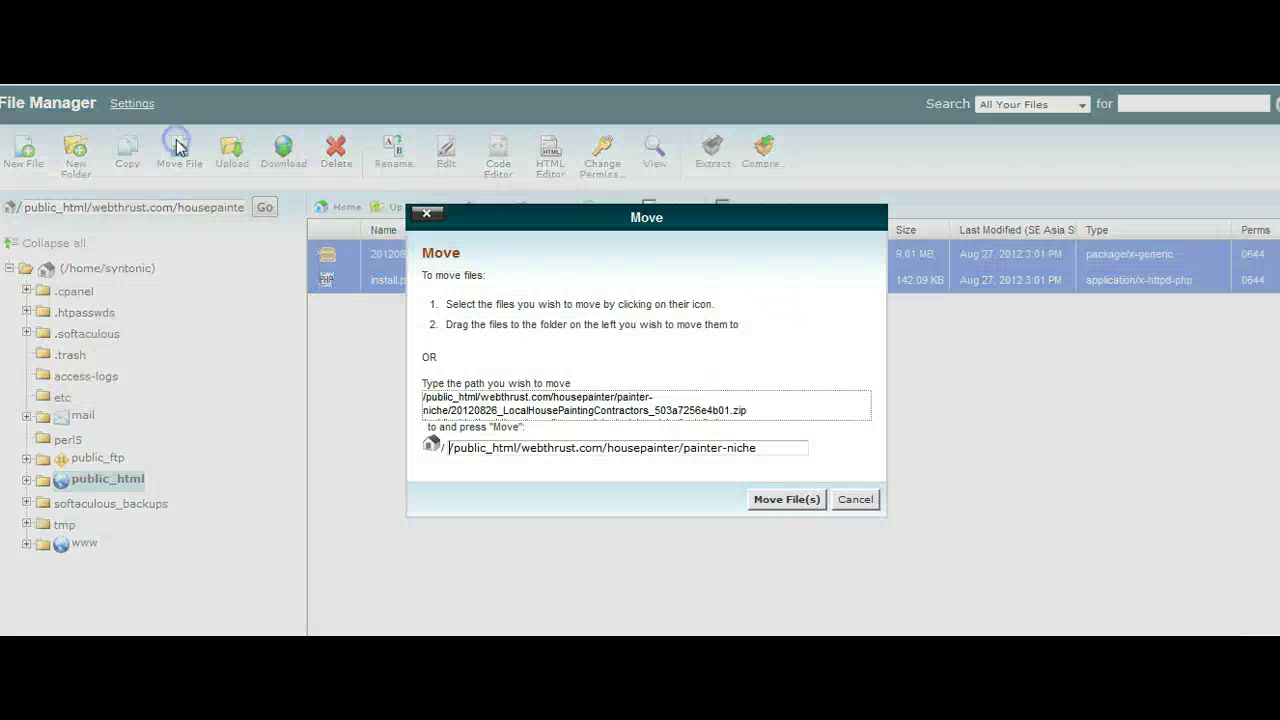
pyautogui.click(770, 450)
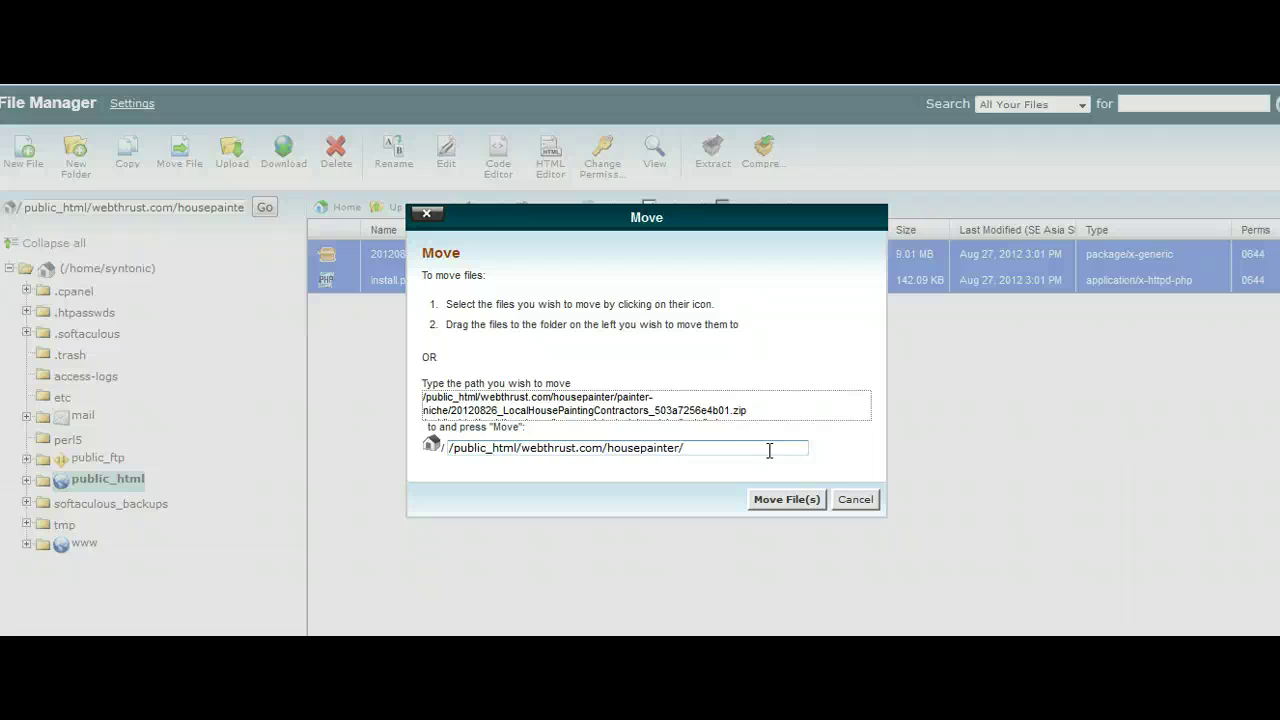
pyautogui.click(800, 500)
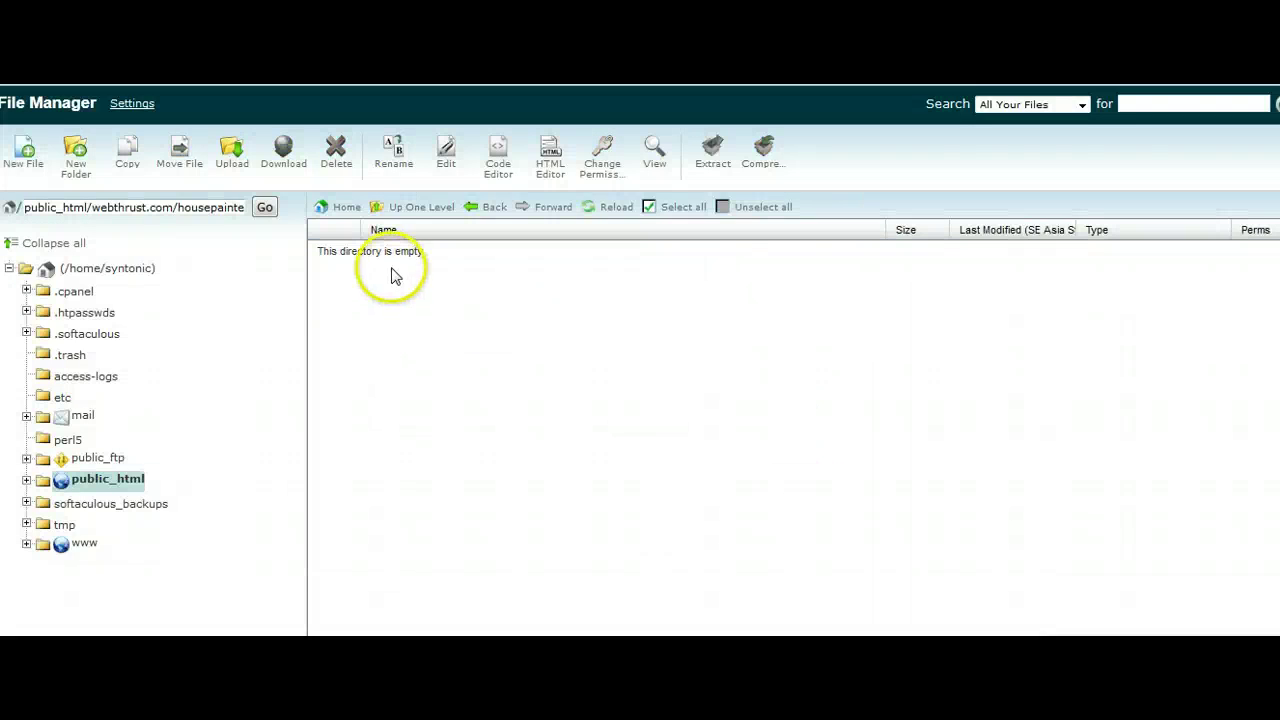
# Delete the painter-niche folder and painter-niche.zip from housepainter
pyautogui.click(430, 212)
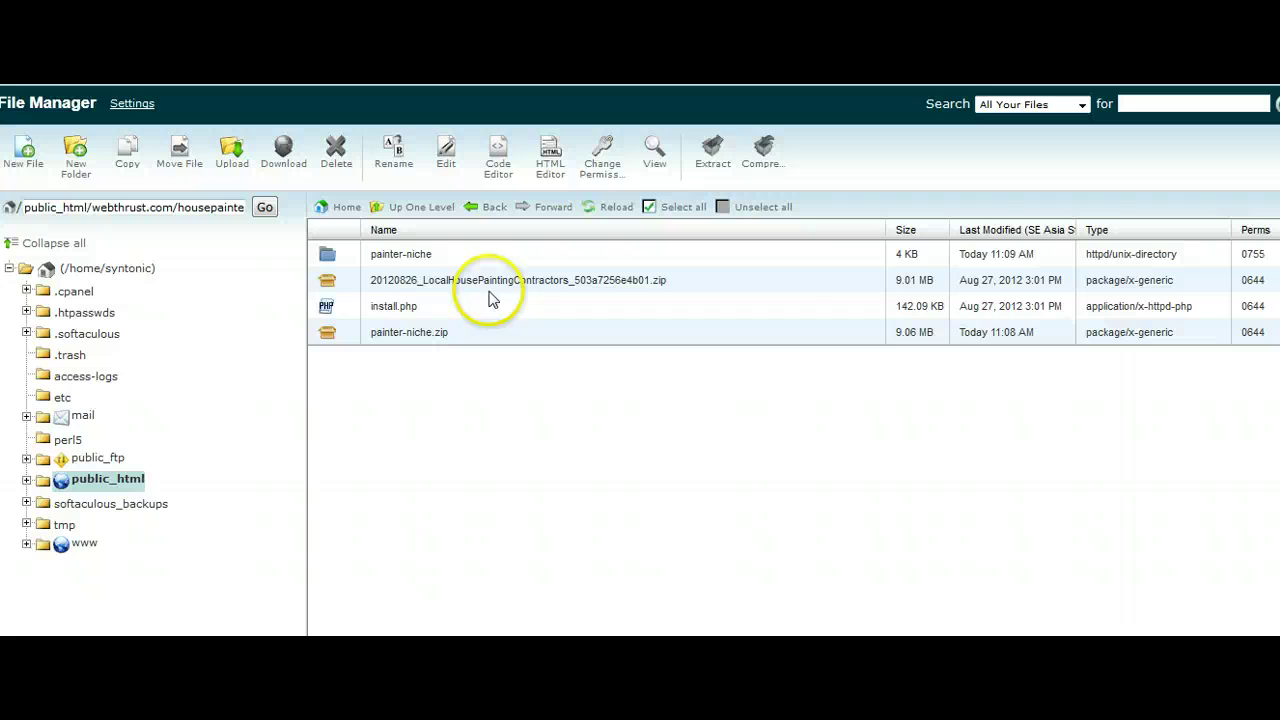
pyautogui.click(327, 256)
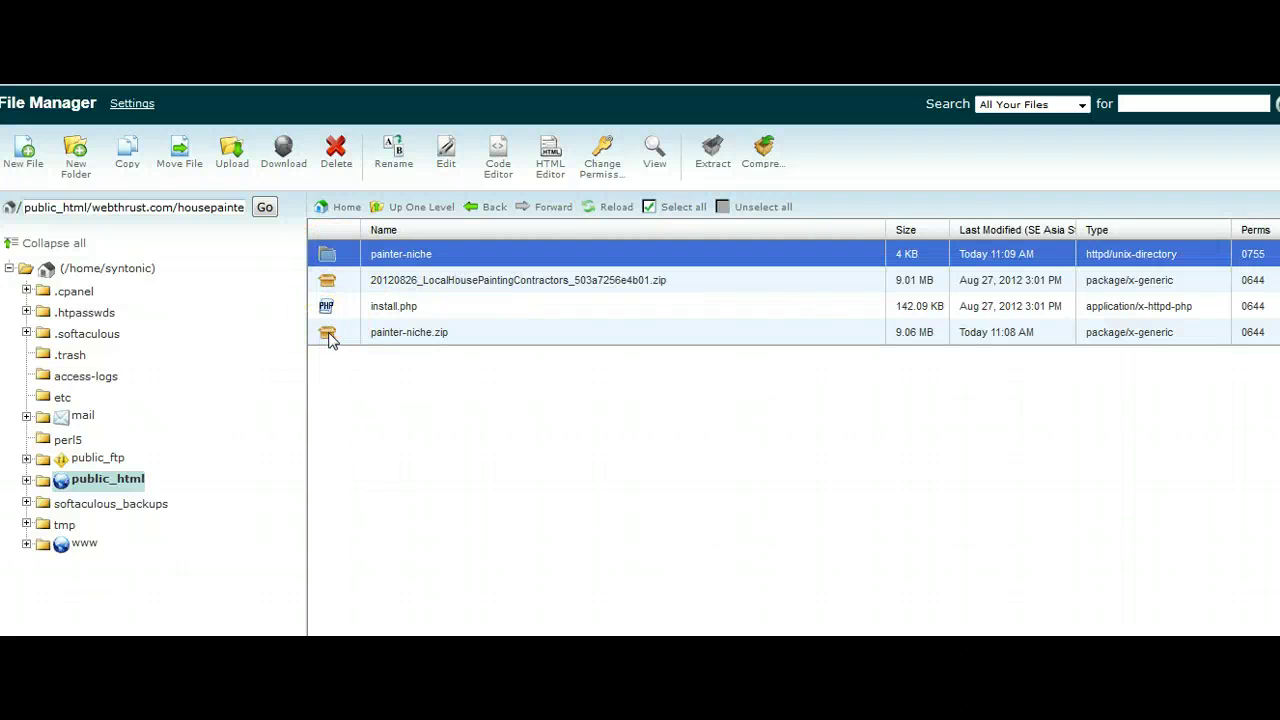
pyautogui.keyDown('ctrl'); pyautogui.click(328, 334); pyautogui.keyUp('ctrl')
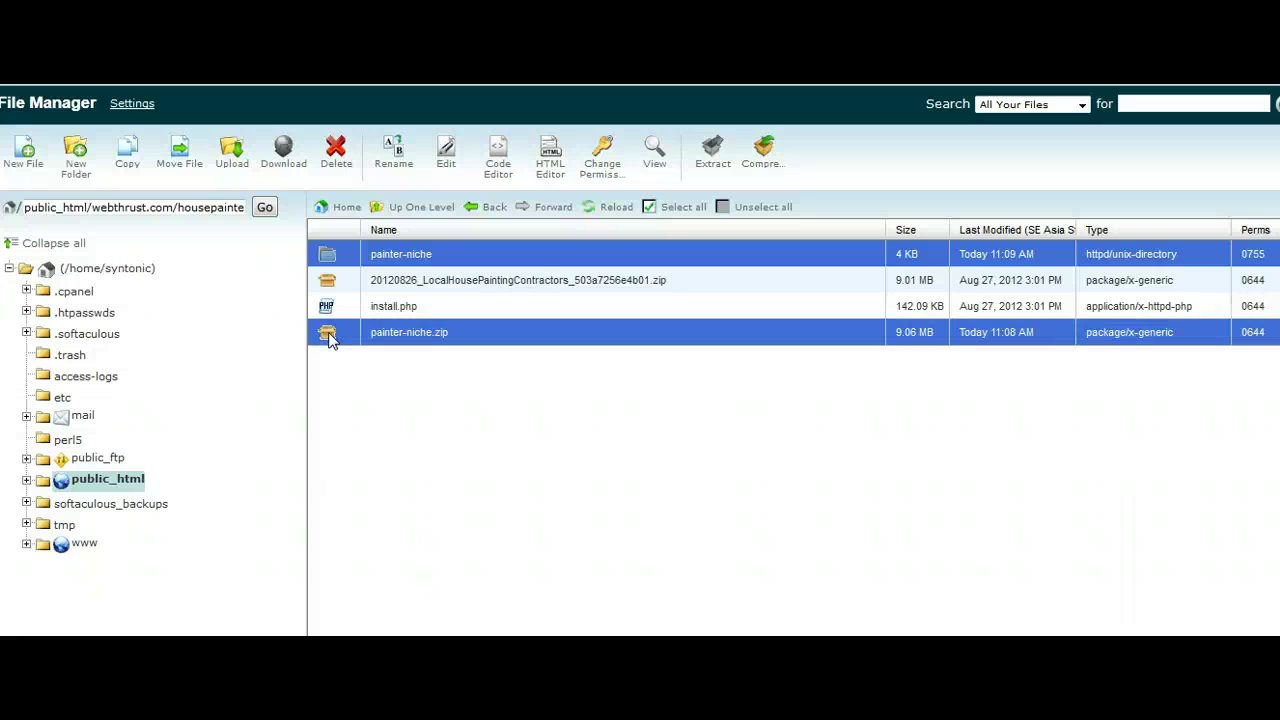
pyautogui.click(335, 150)
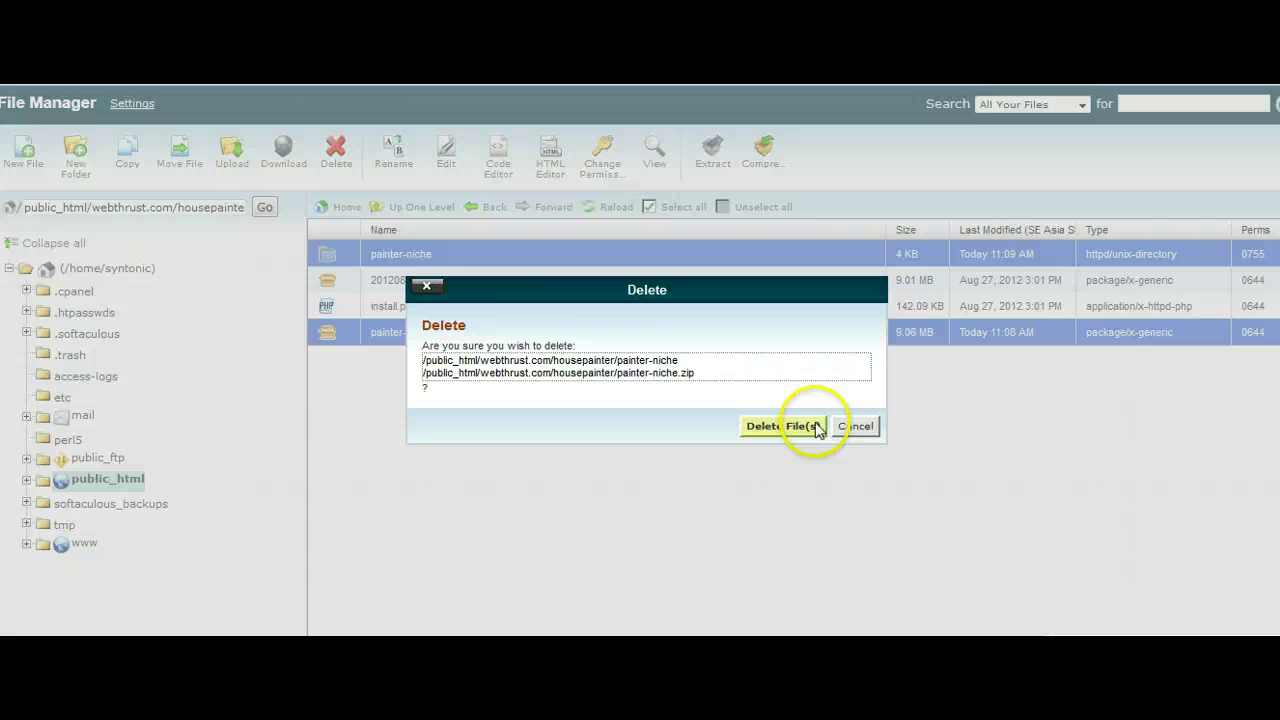
pyautogui.click(782, 426)
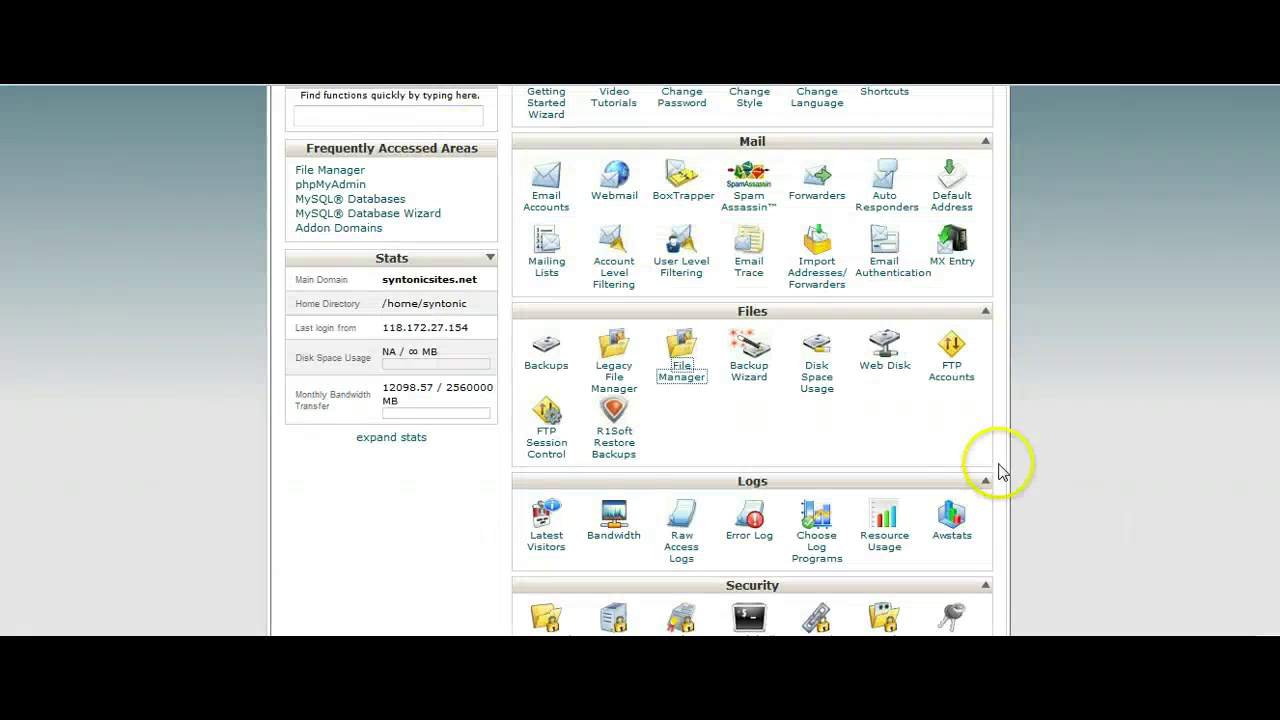
# Create the database paint1 (syntonic_paint1) with the MySQL Database Wizard
pyautogui.scroll(-3, 990, 486)
pyautogui.scroll(-5, 850, 514)
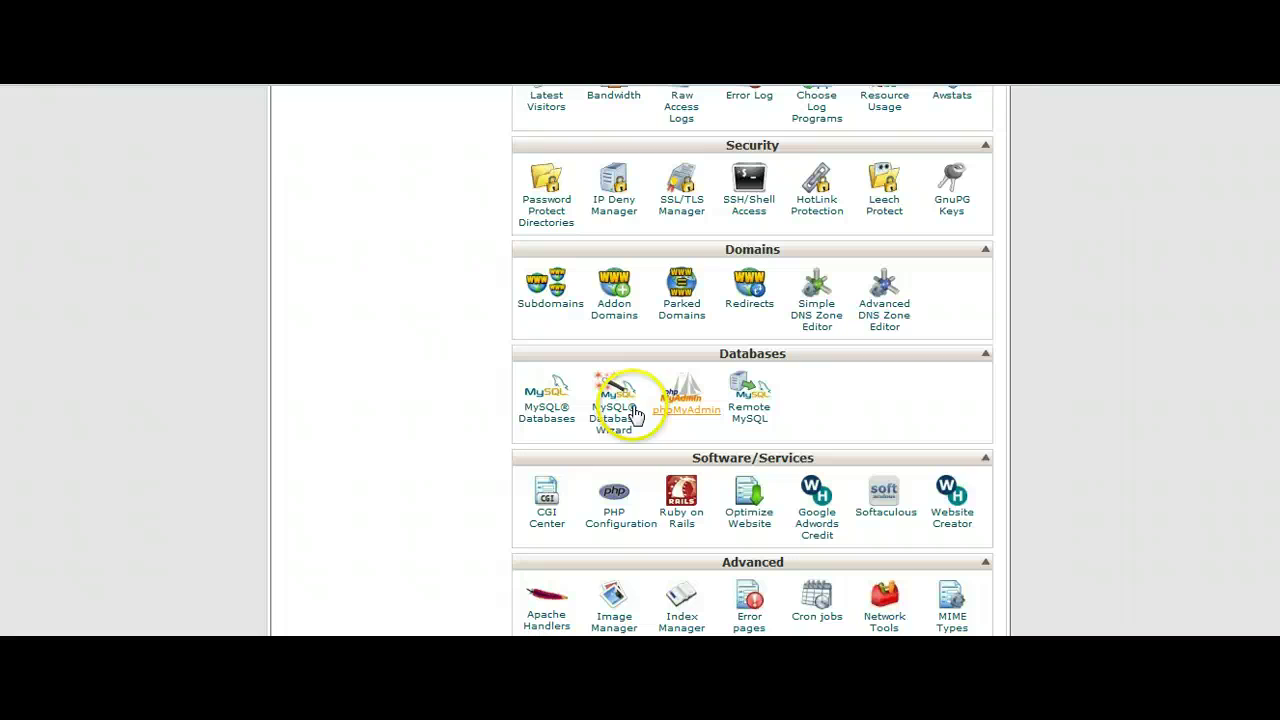
pyautogui.click(613, 416)
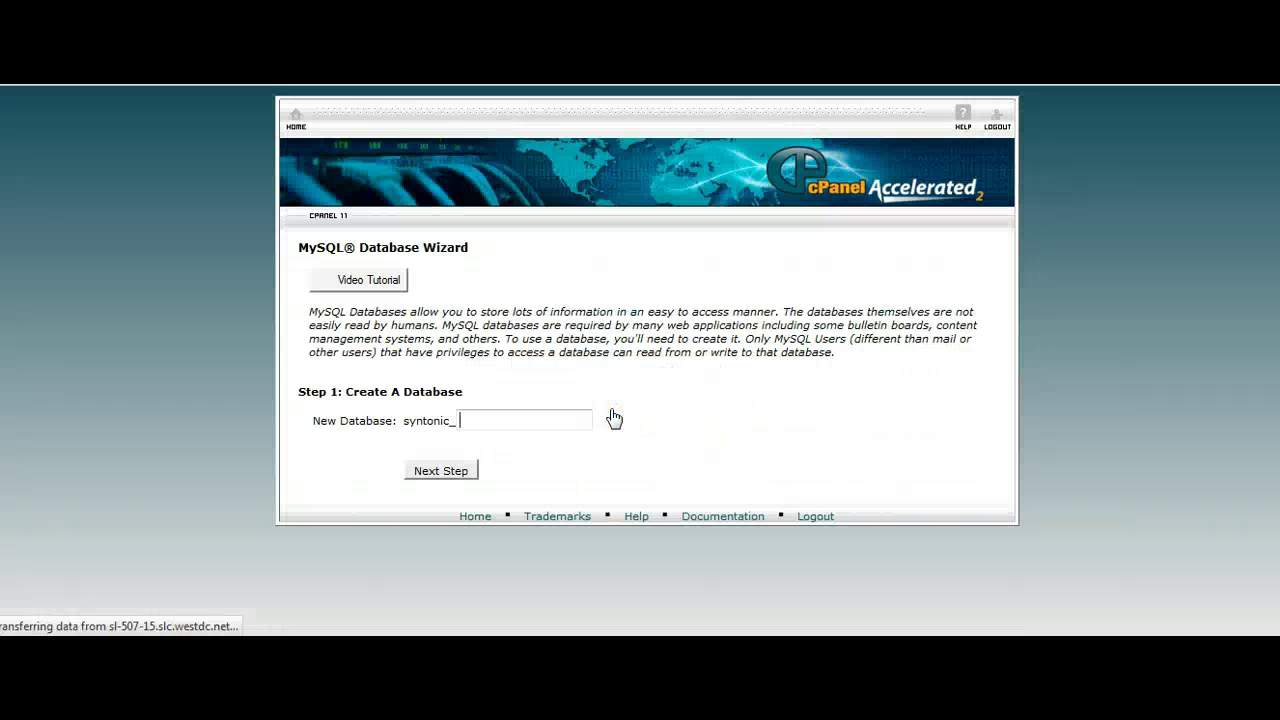
pyautogui.click(484, 424)
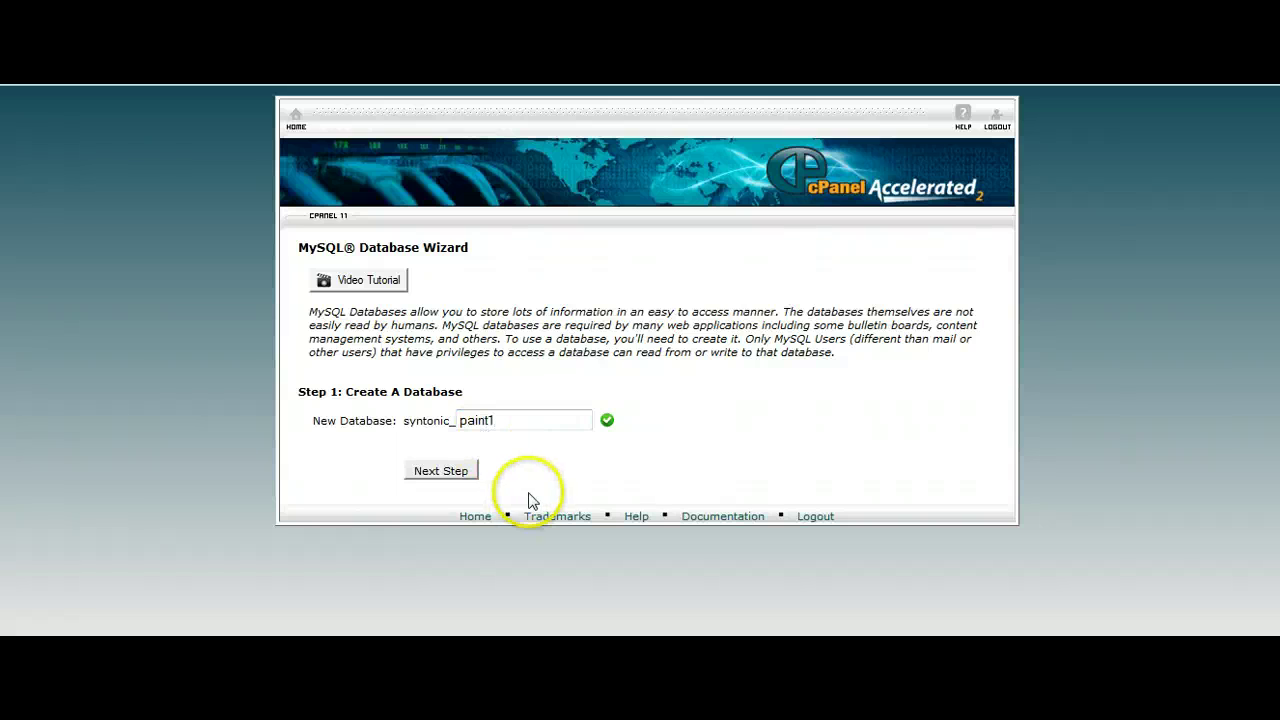
pyautogui.click(434, 473)
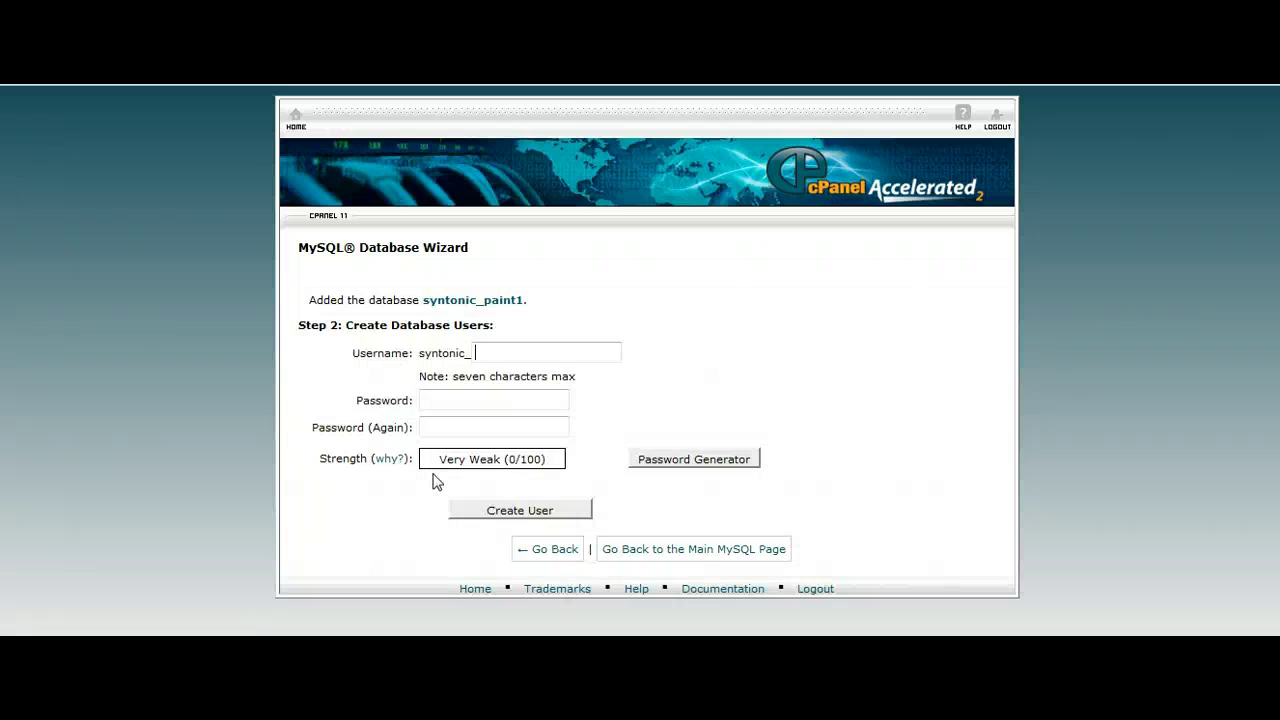
# Create database user paint1 using a generated strong password
pyautogui.click(502, 350)
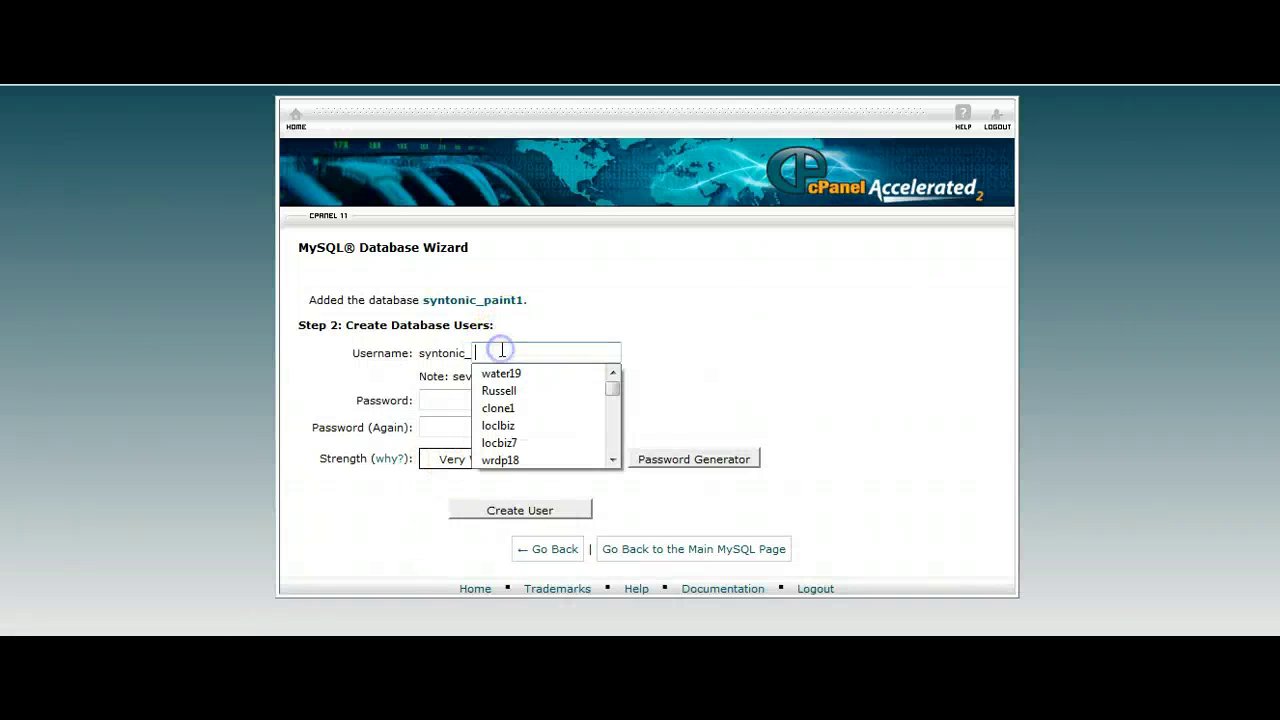
pyautogui.write('p')
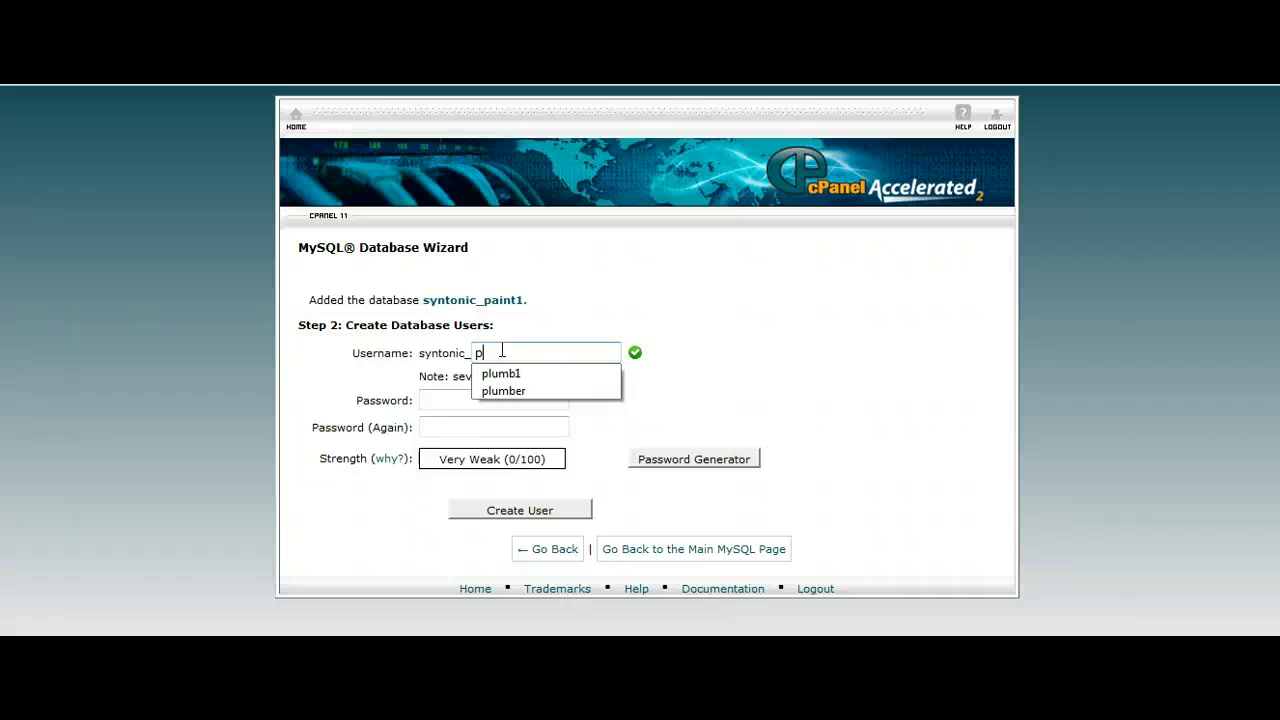
pyautogui.write('aint1')
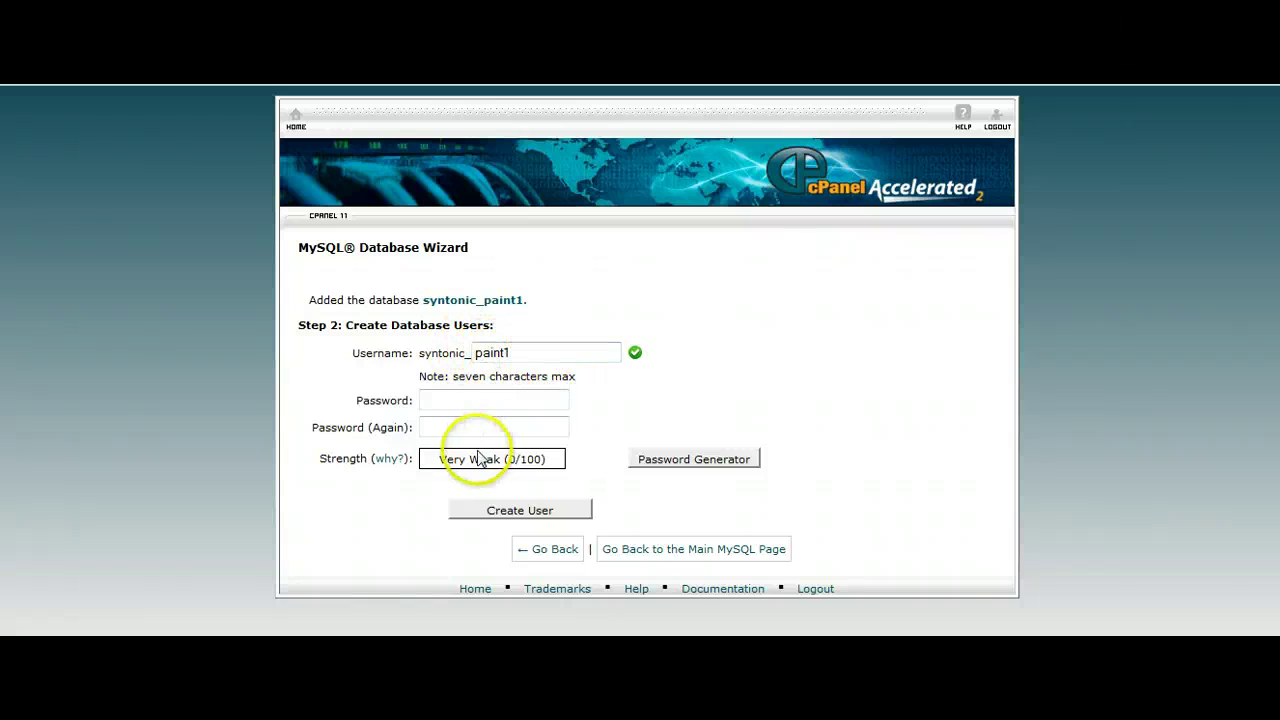
pyautogui.click(691, 463)
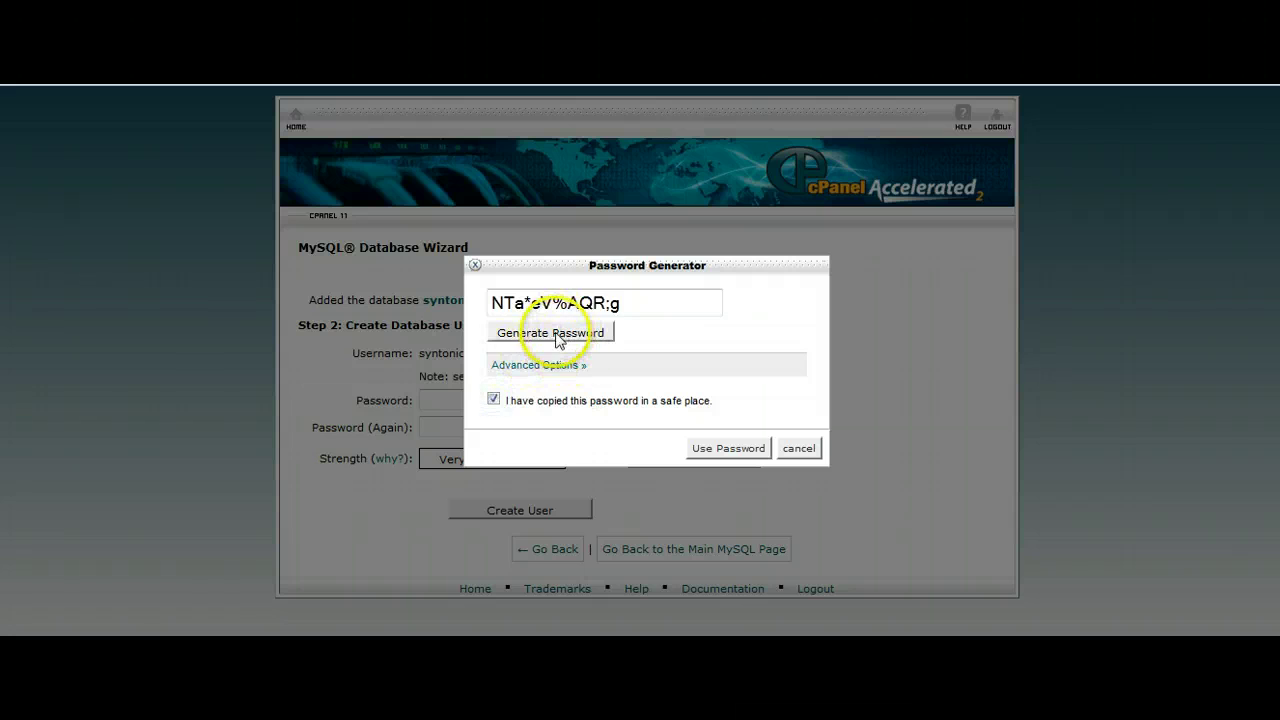
pyautogui.click(728, 449)
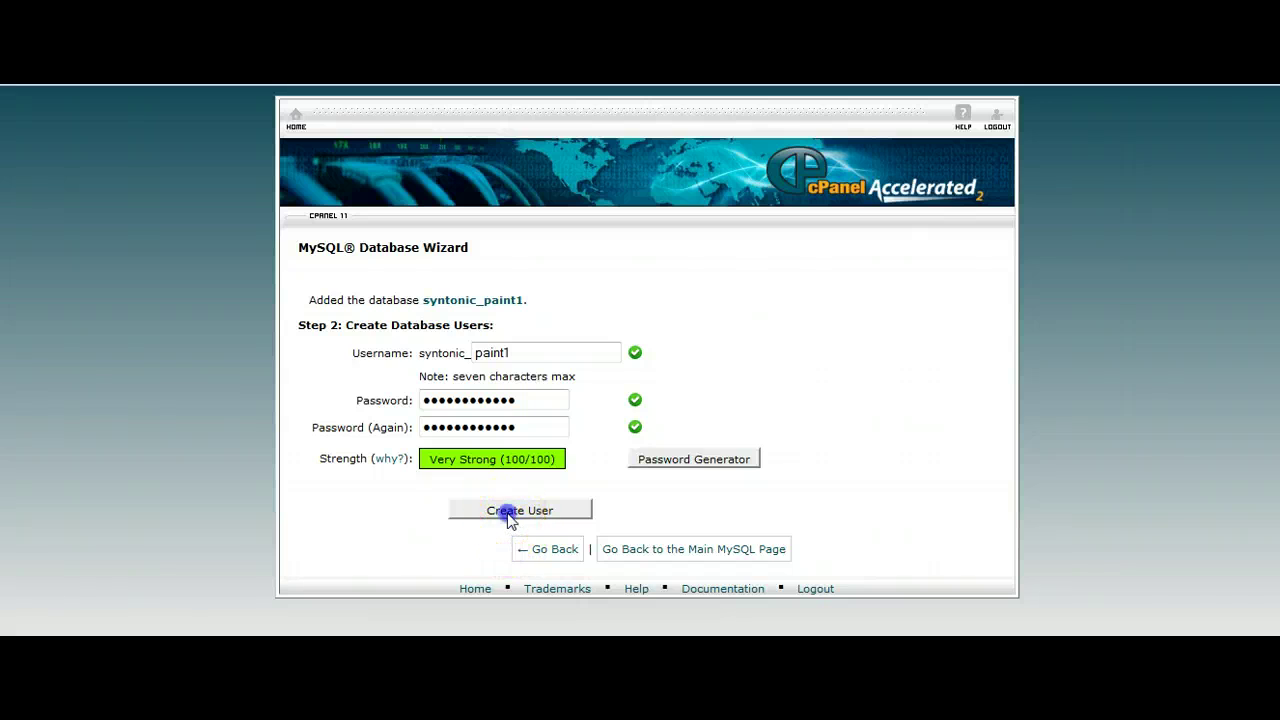
pyautogui.click(510, 512)
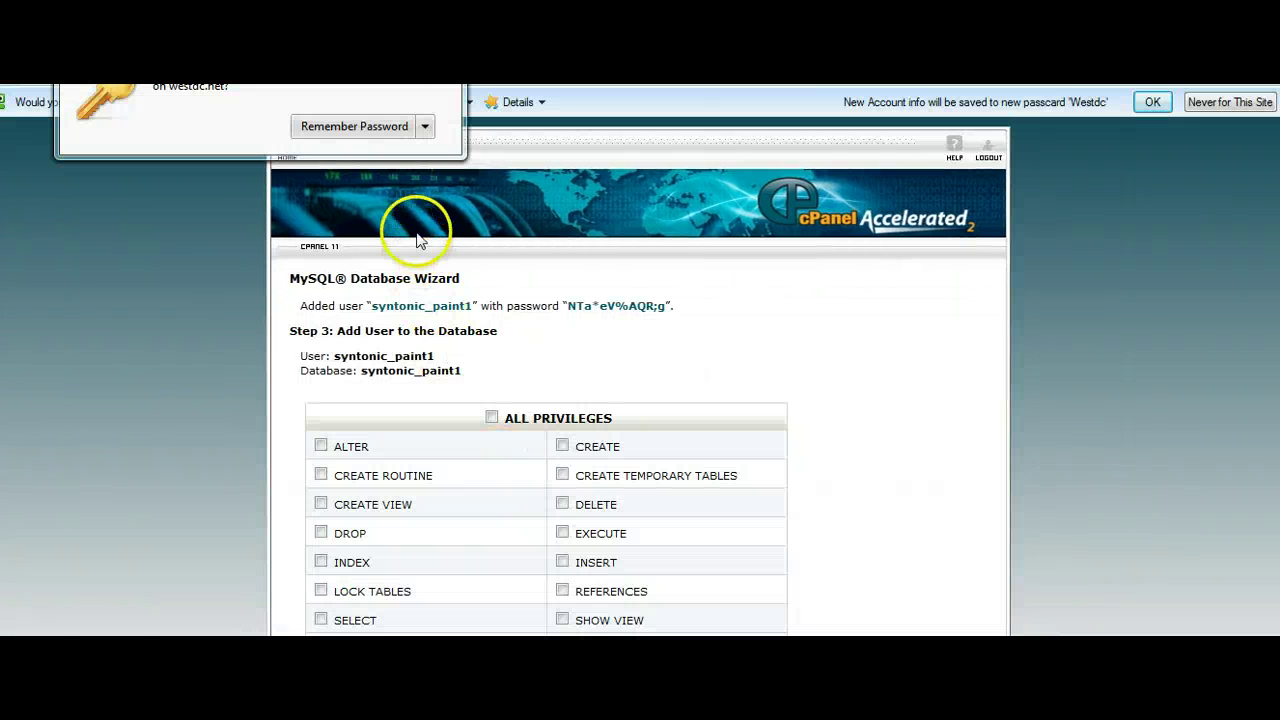
# Grant user syntonic_paint1 ALL PRIVILEGES on database syntonic_paint1
pyautogui.scroll(-3, 640, 340)
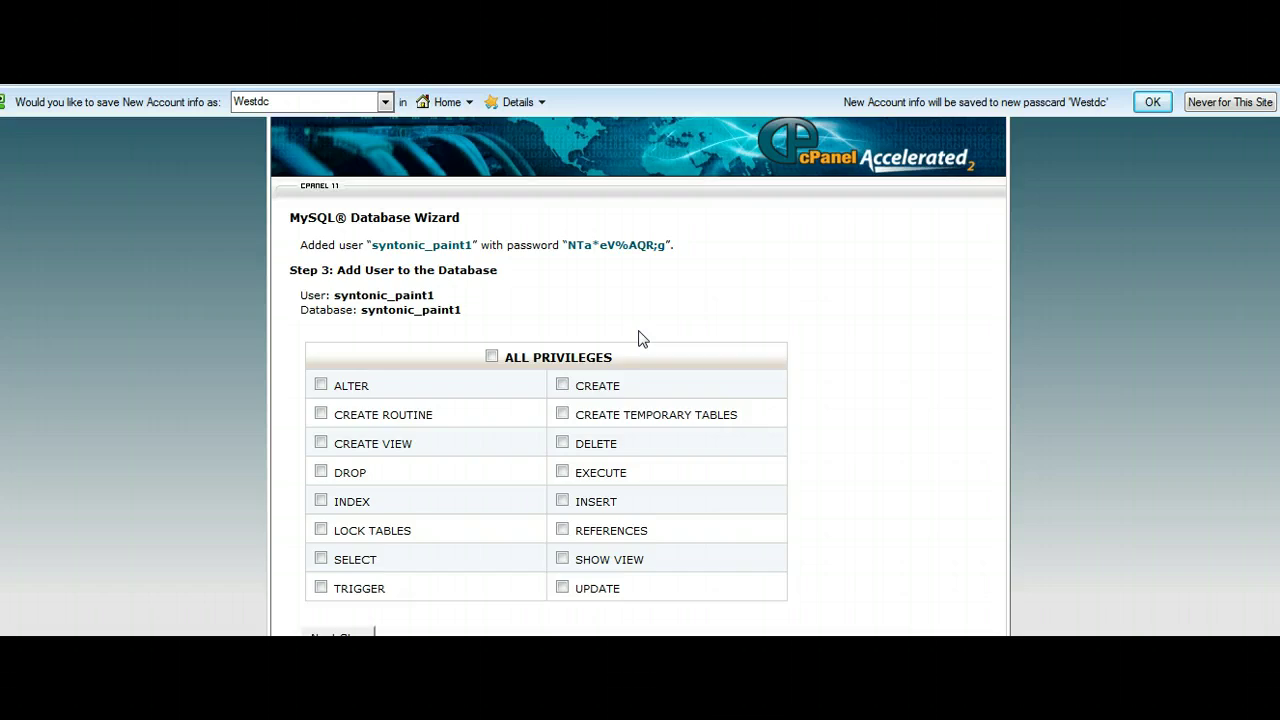
pyautogui.scroll(3, 635, 340)
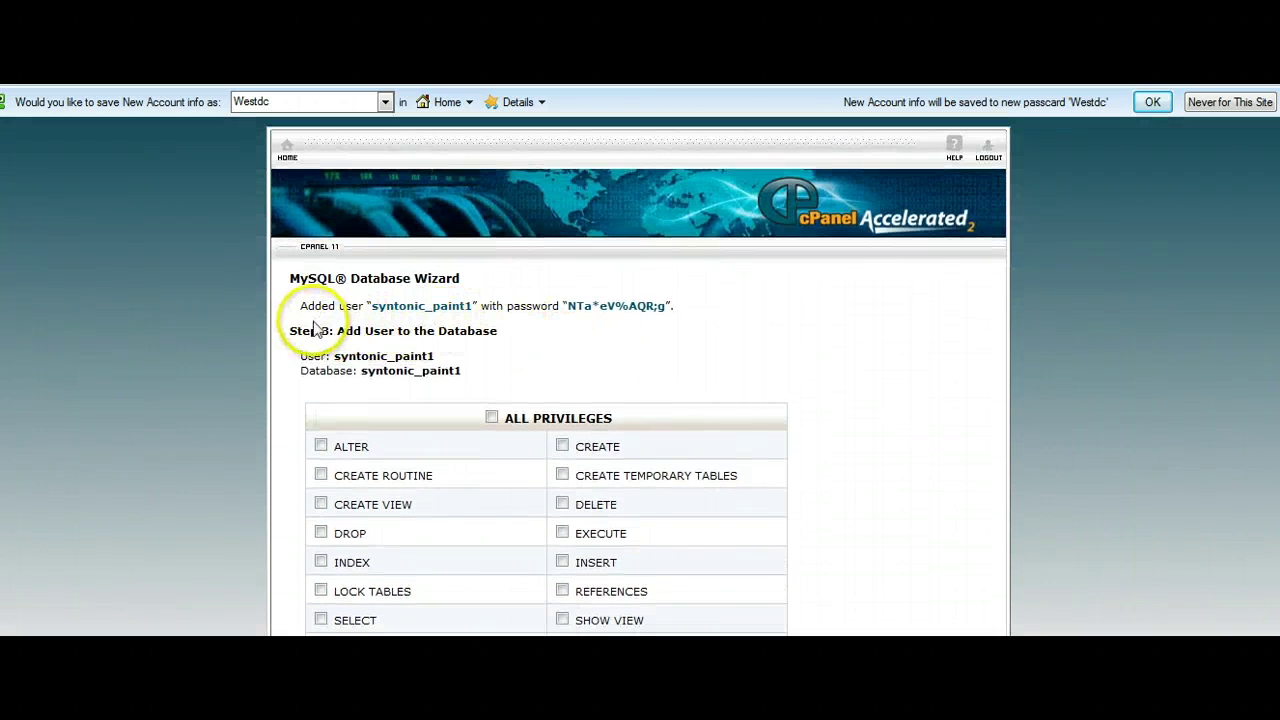
pyautogui.click(491, 417)
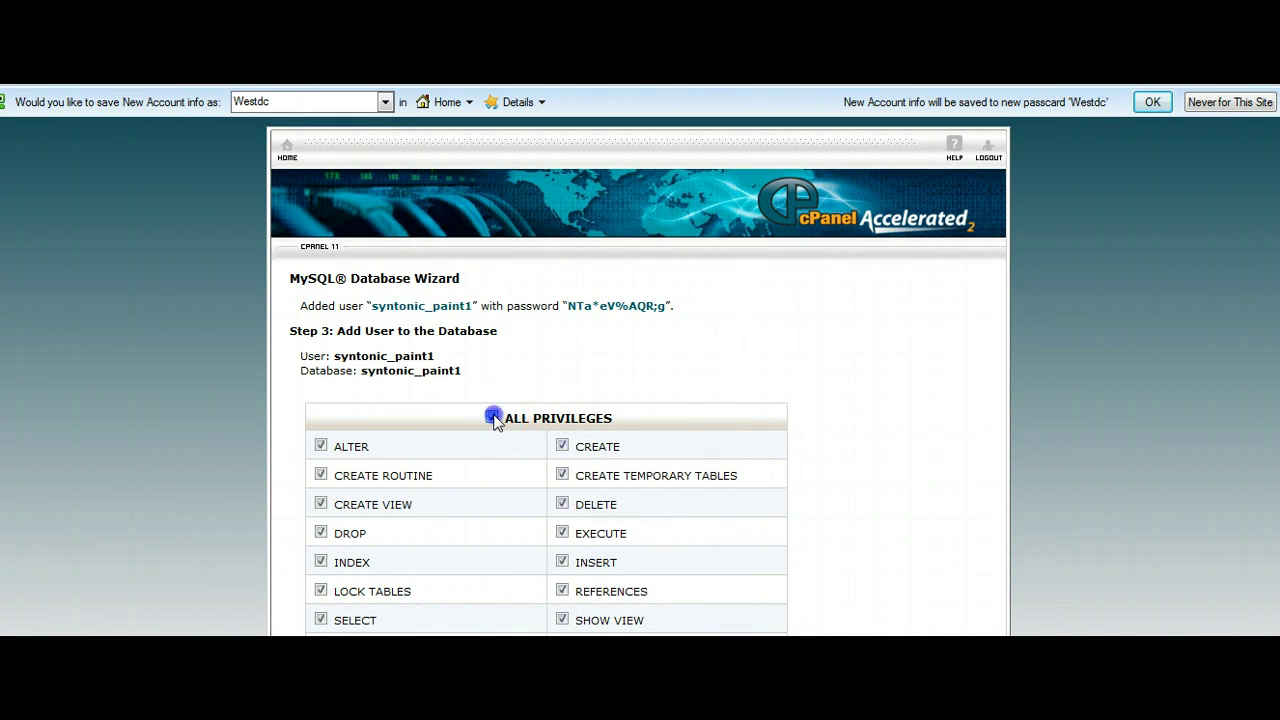
# Copy the wizard's confirmation lines listing the added user, password and database
pyautogui.scroll(-3, 966, 428)
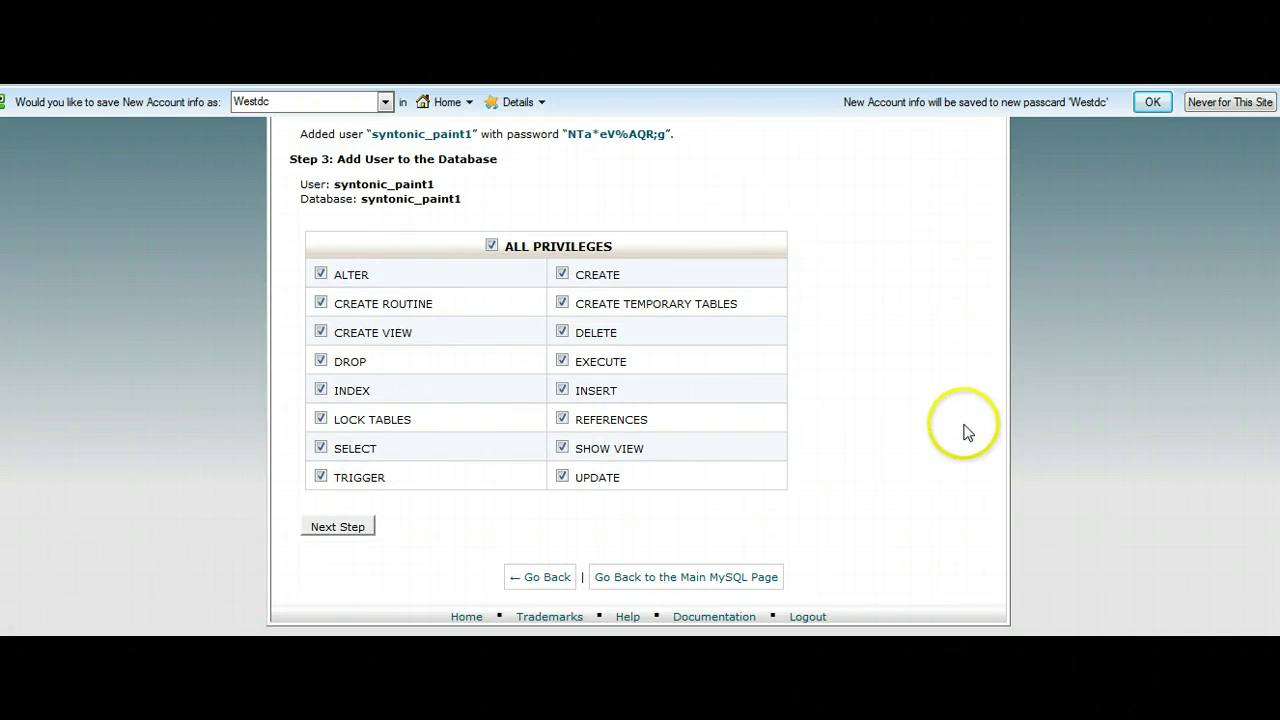
pyautogui.scroll(1, 930, 520)
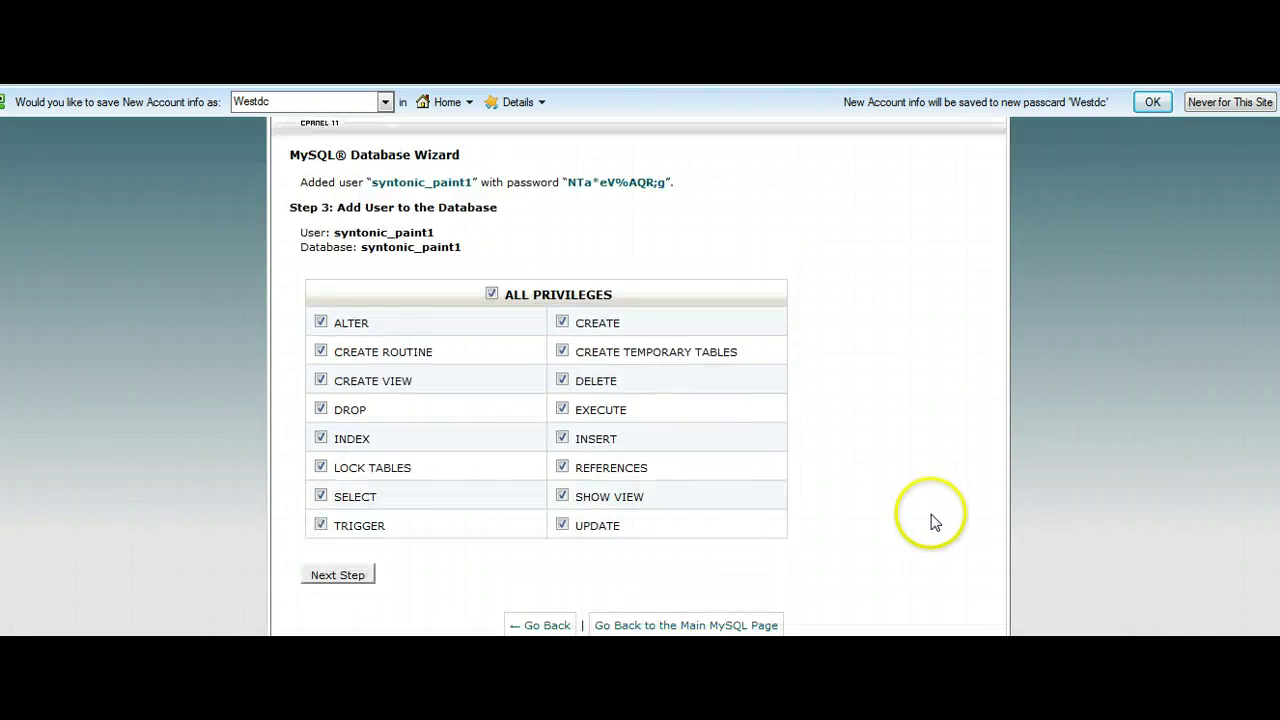
pyautogui.scroll(3, 930, 520)
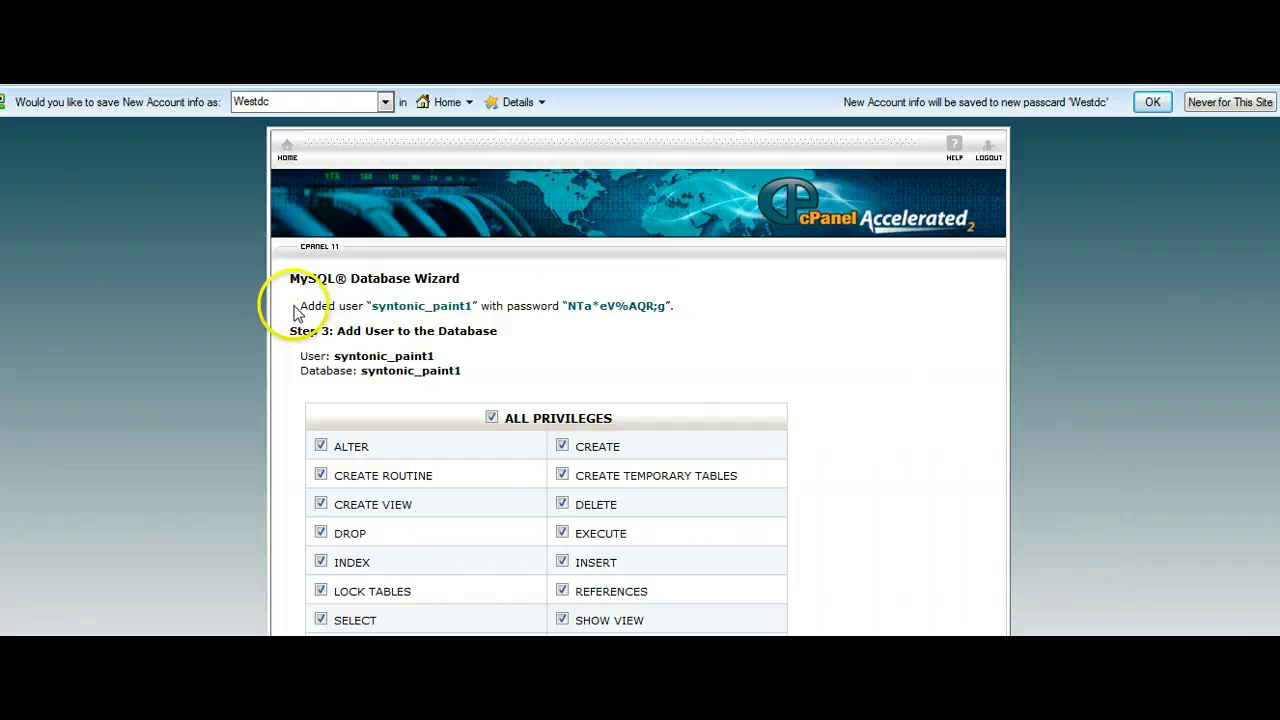
pyautogui.moveTo(340, 309); pyautogui.dragTo(478, 372)
pyautogui.hotkey('ctrl', 'c')
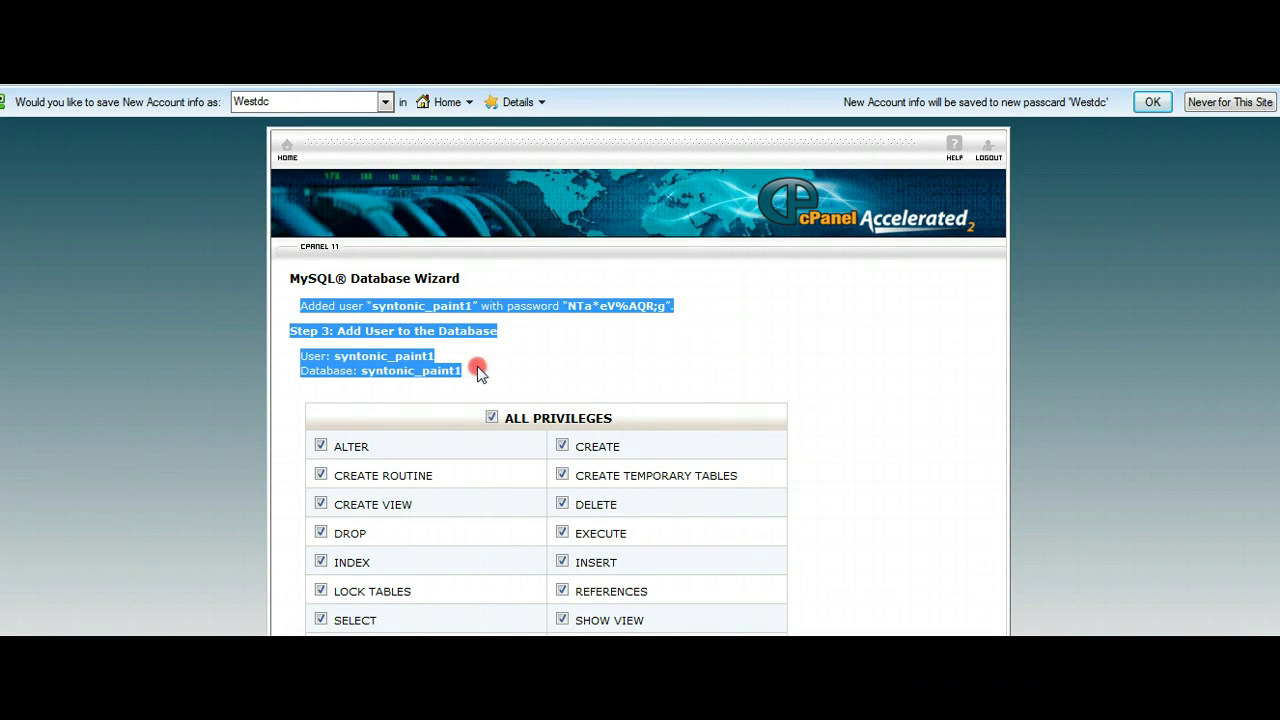
pyautogui.rightClick(478, 372)
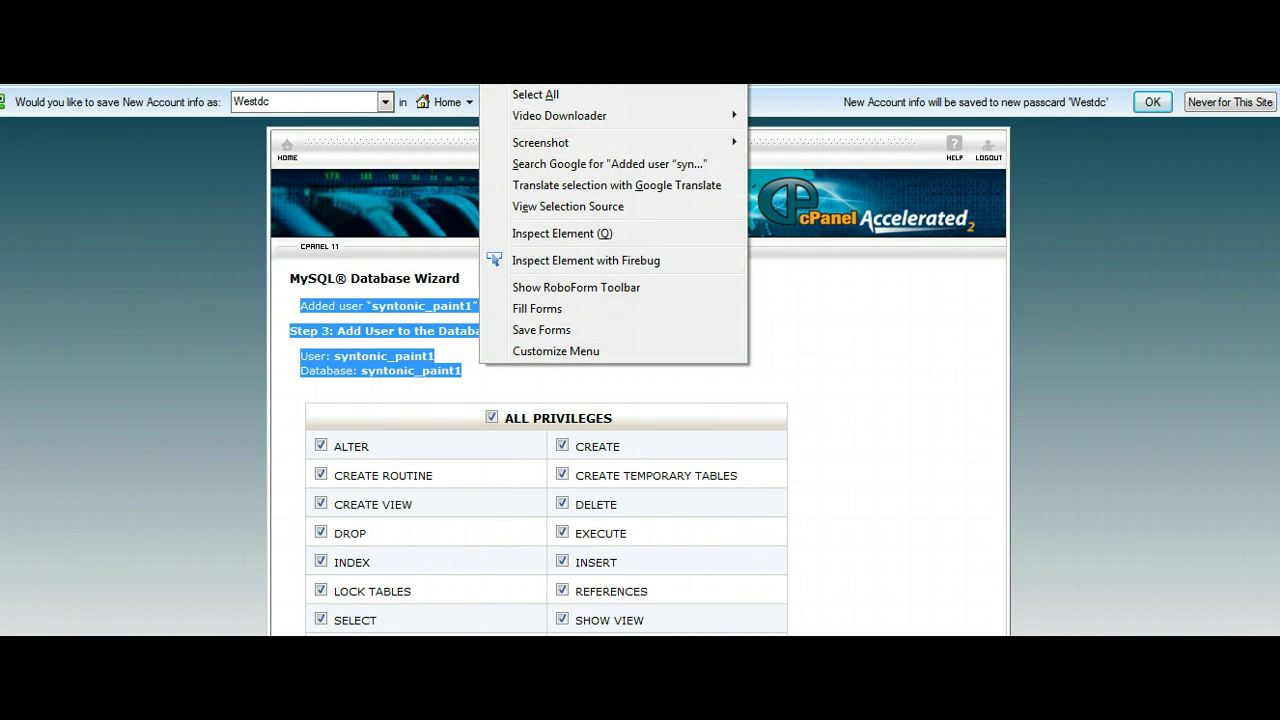
pyautogui.click(535, 73)
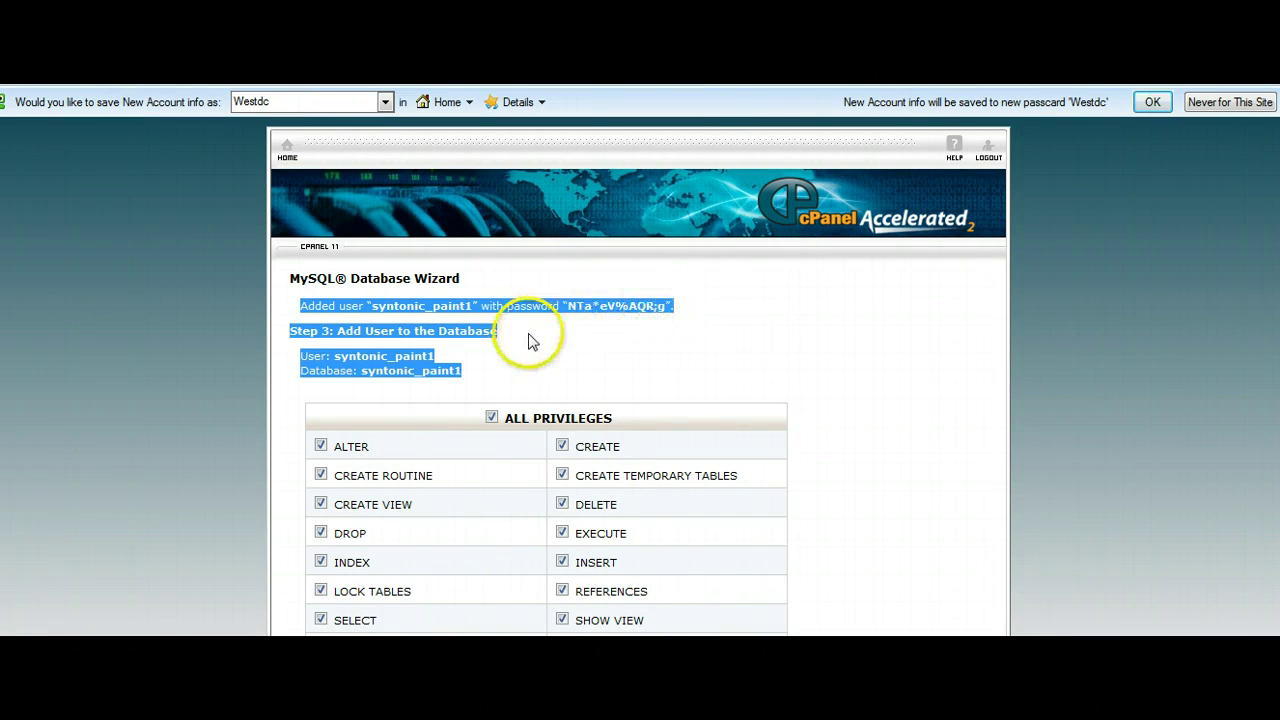
# Paste the syntonic_paint1 user, password and database details below the existing Notepad notes
pyautogui.hotkey('alt', 'Tab')
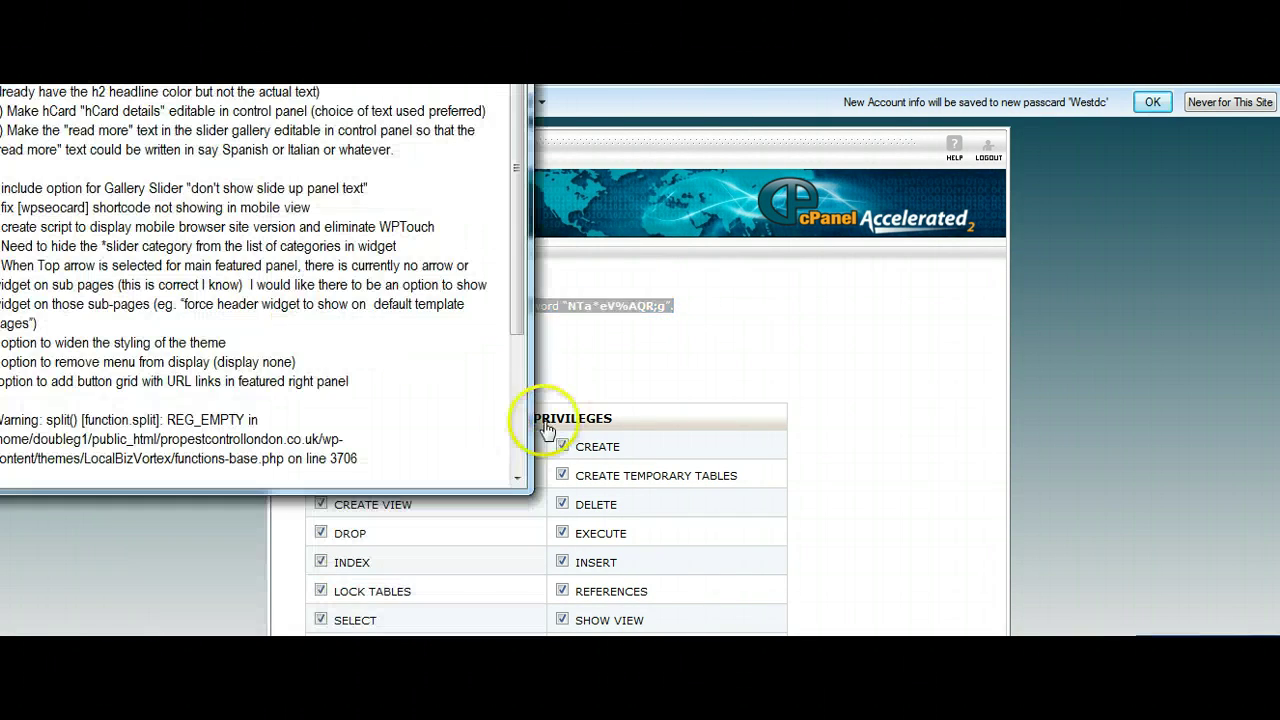
pyautogui.moveTo(516, 314); pyautogui.dragTo(520, 437)
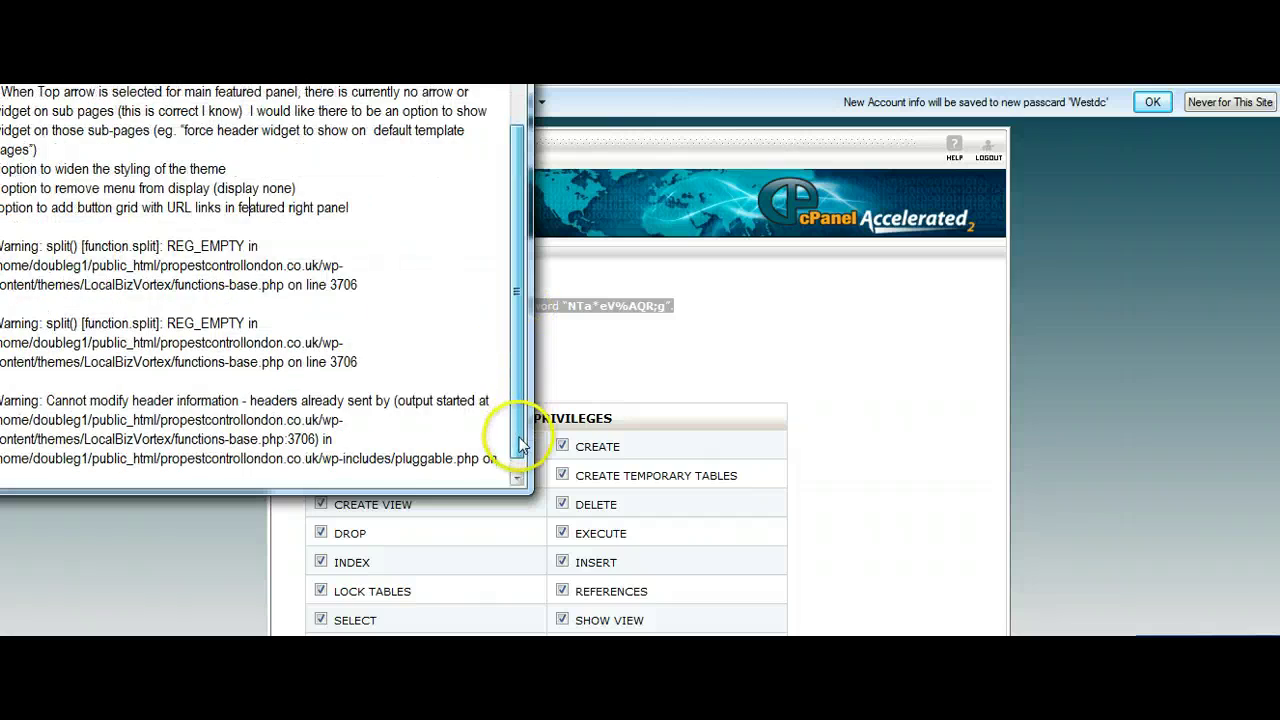
pyautogui.click(453, 462)
pyautogui.press('Return')
pyautogui.press('Return')
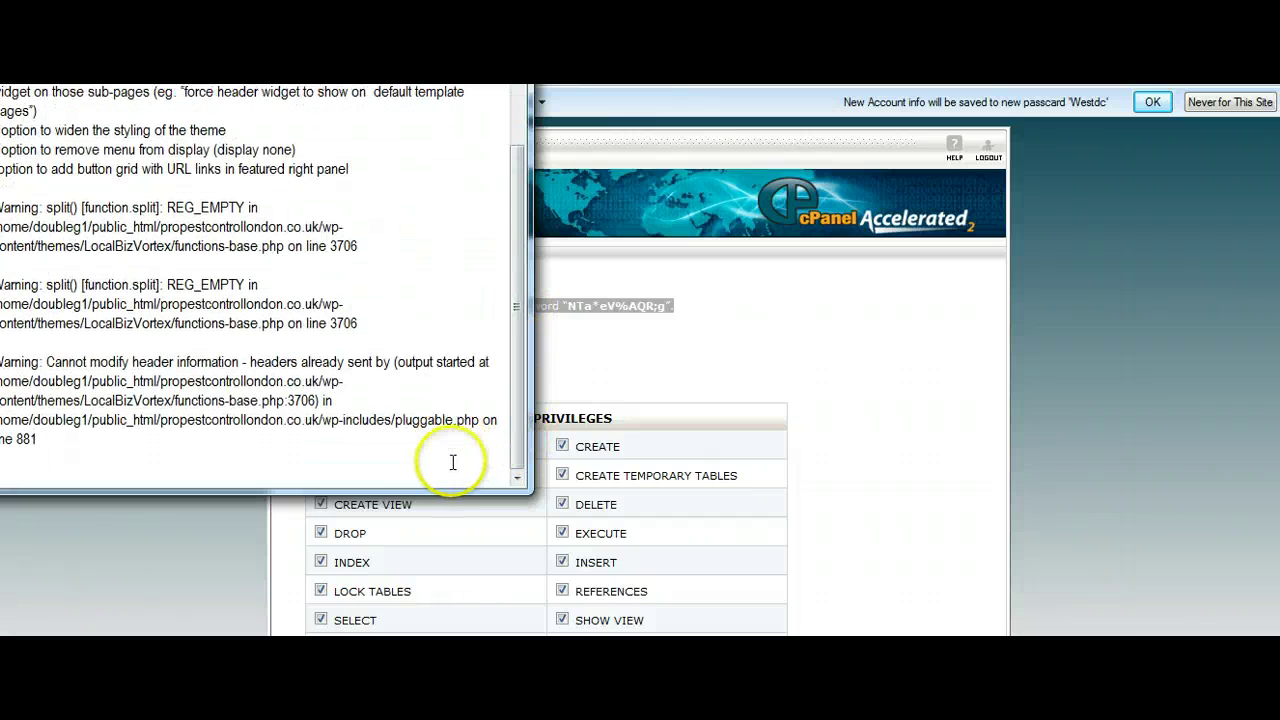
pyautogui.hotkey('ctrl', 'v')
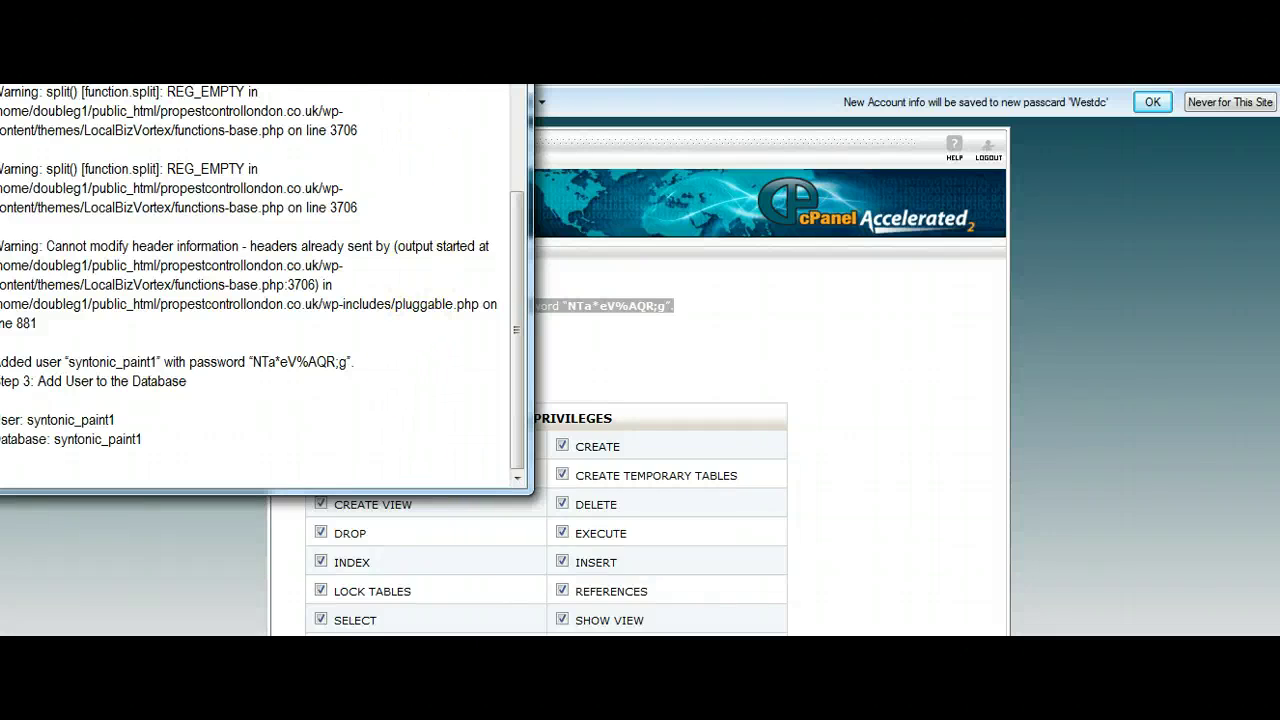
pyautogui.click(600, 206)
pyautogui.scroll(-3, 900, 386)
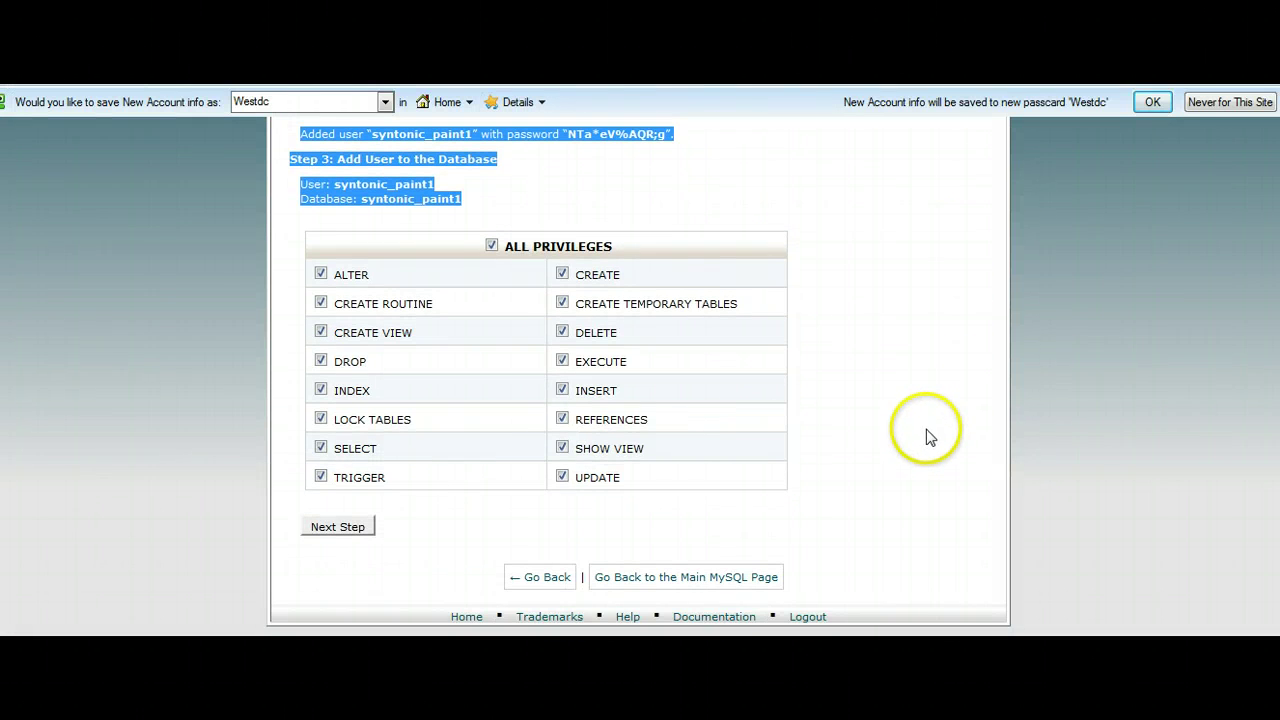
# Finish the MySQL wizard and load webthrust.com/housepainter/install.php
pyautogui.click(337, 526)
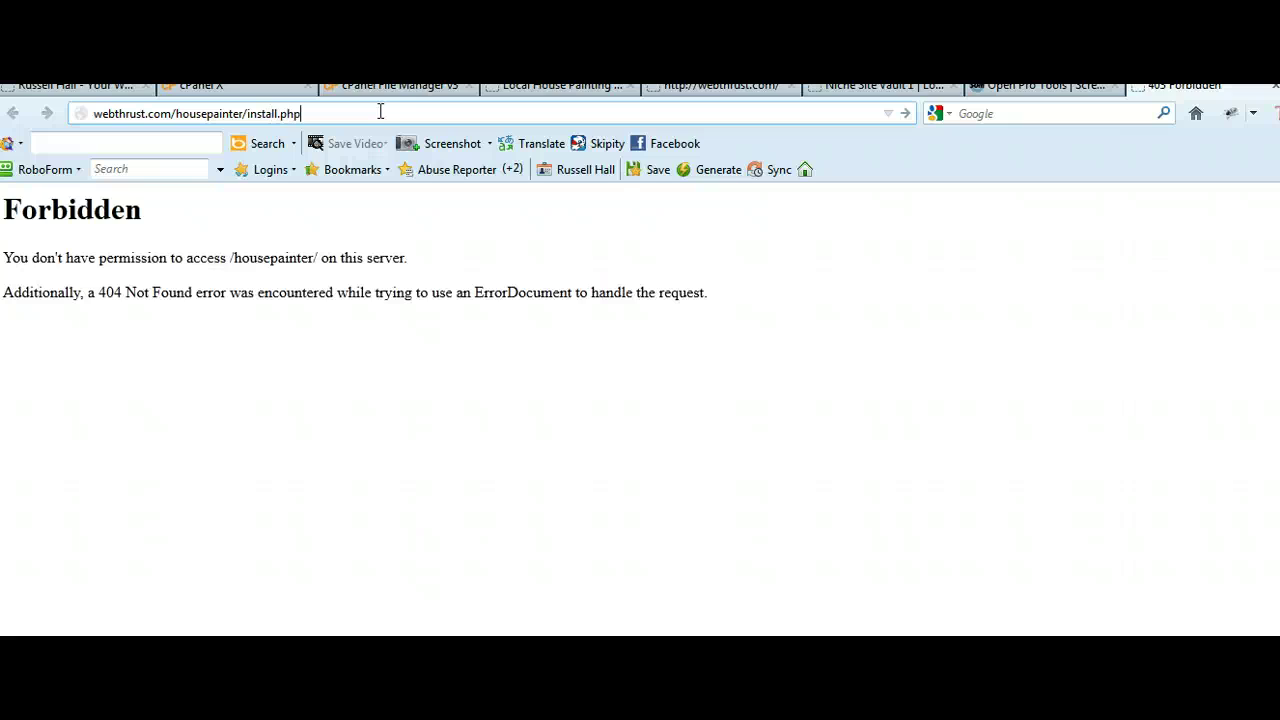
pyautogui.press('Return')
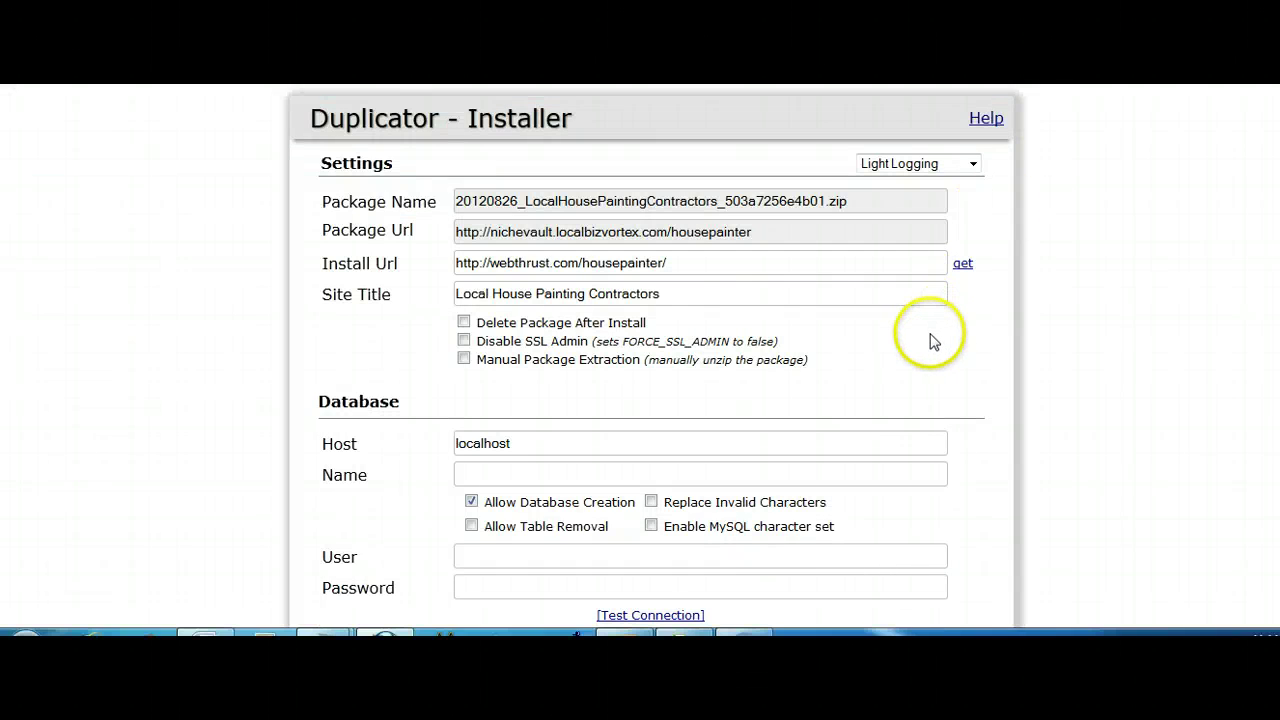
# Tick Delete Package After Install and copy the database user name from the notes
pyautogui.click(462, 323)
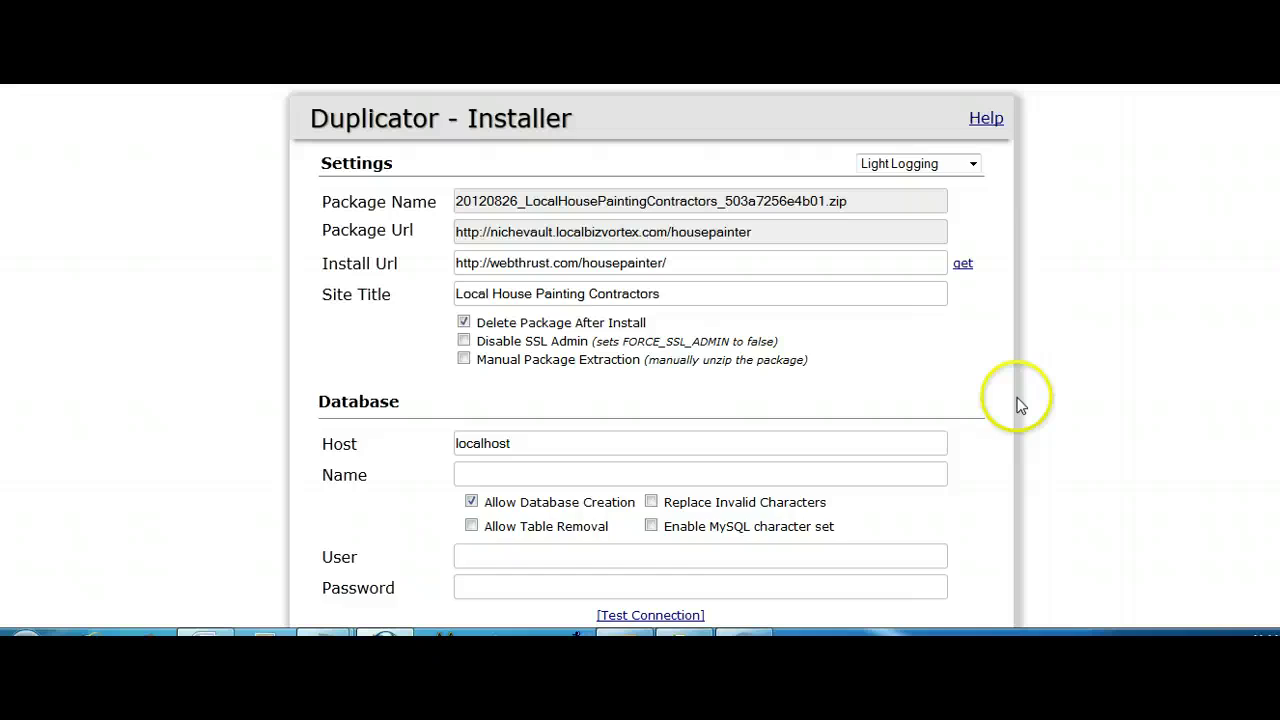
pyautogui.scroll(-2, 1018, 405)
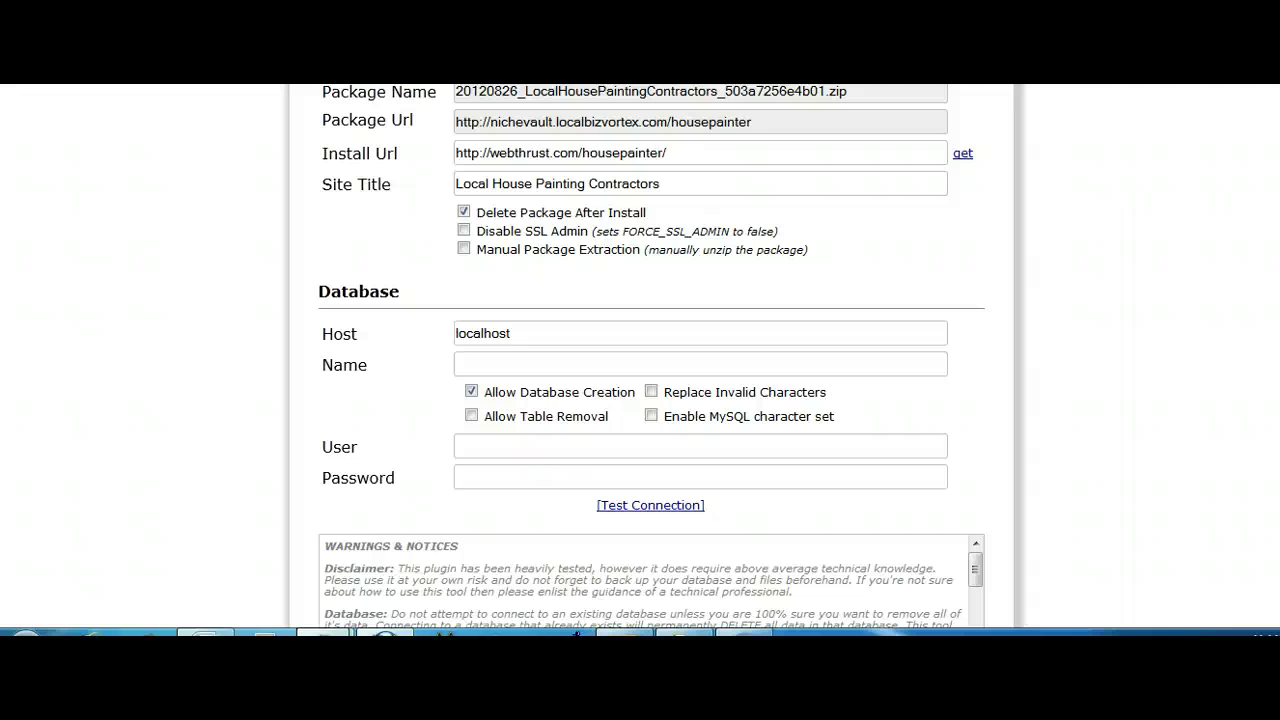
pyautogui.moveTo(325, 636)
pyautogui.click(209, 557)
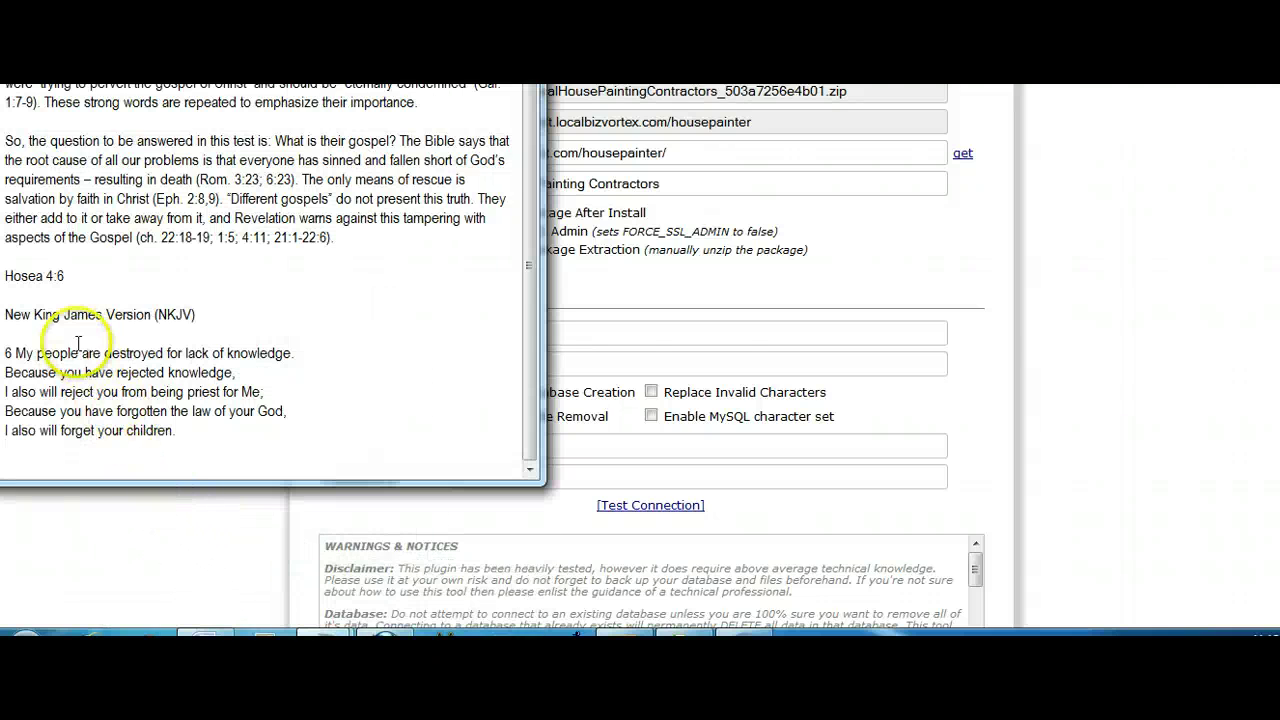
pyautogui.hotkey('ctrl', 'End')
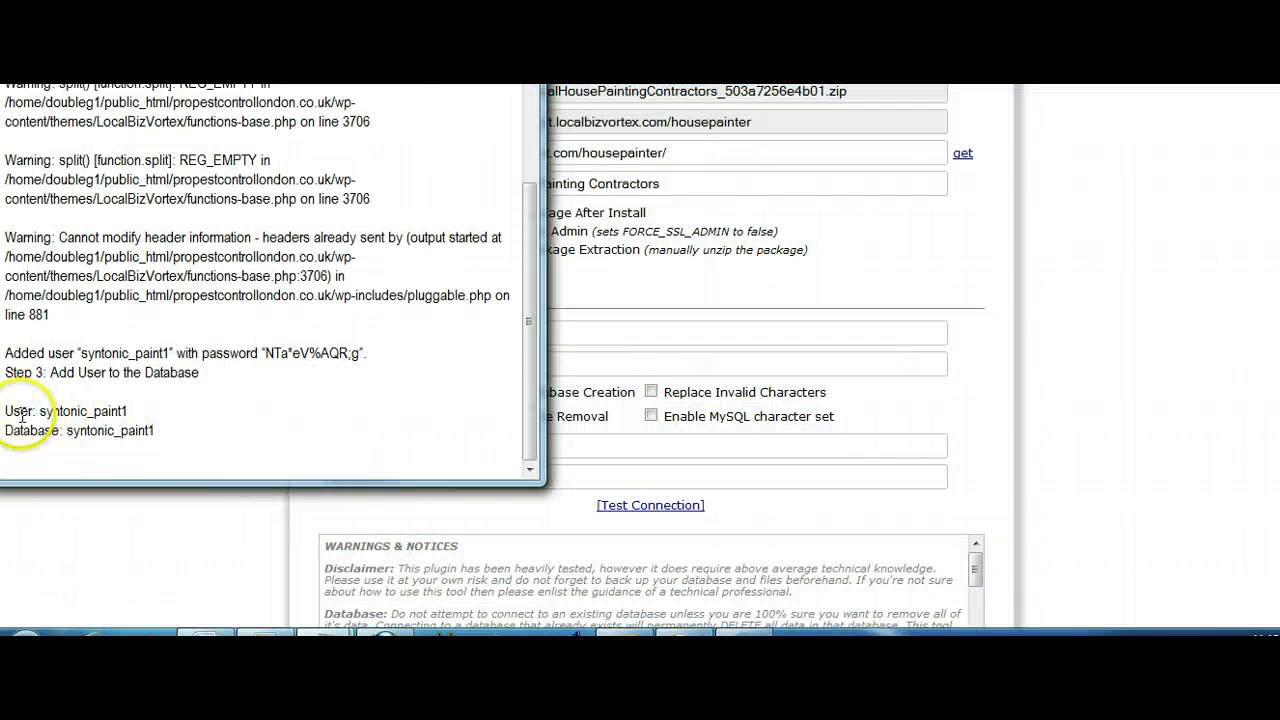
pyautogui.moveTo(40, 411); pyautogui.dragTo(132, 410)
pyautogui.rightClick(132, 410)
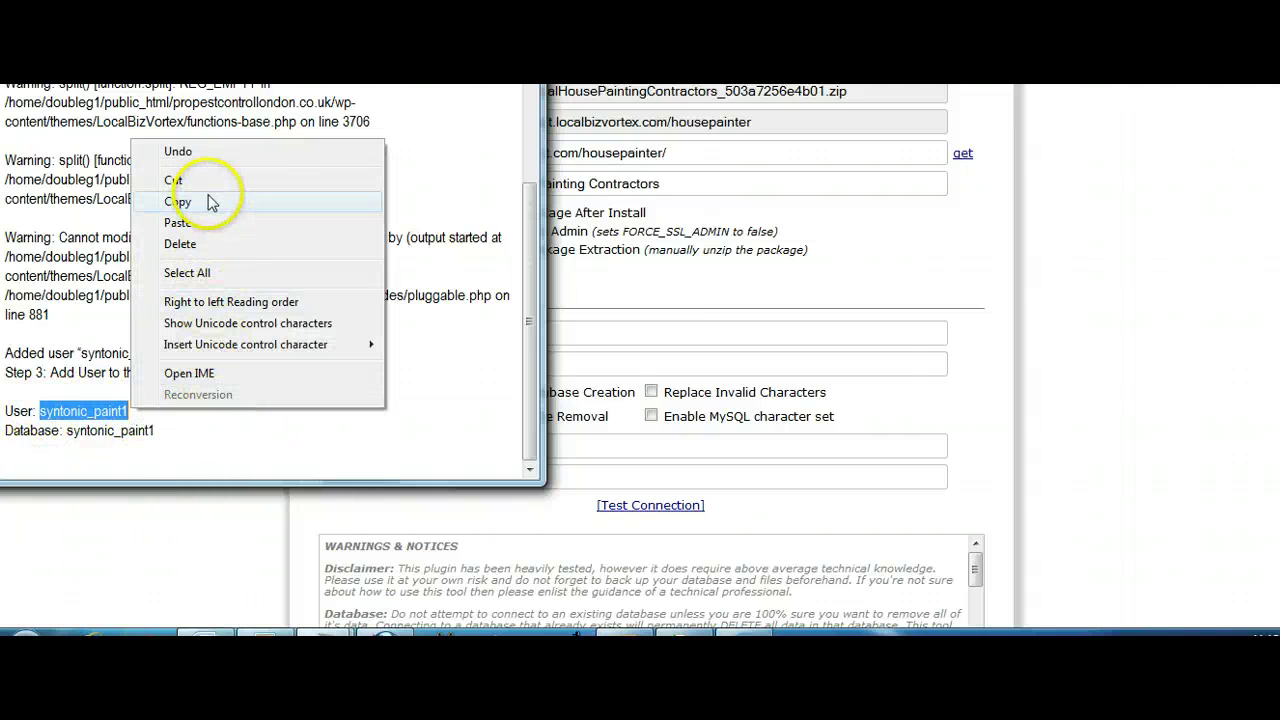
pyautogui.click(195, 208)
# Paste syntonic_paint1 into the installer's database Name and User fields
pyautogui.click(1123, 529)
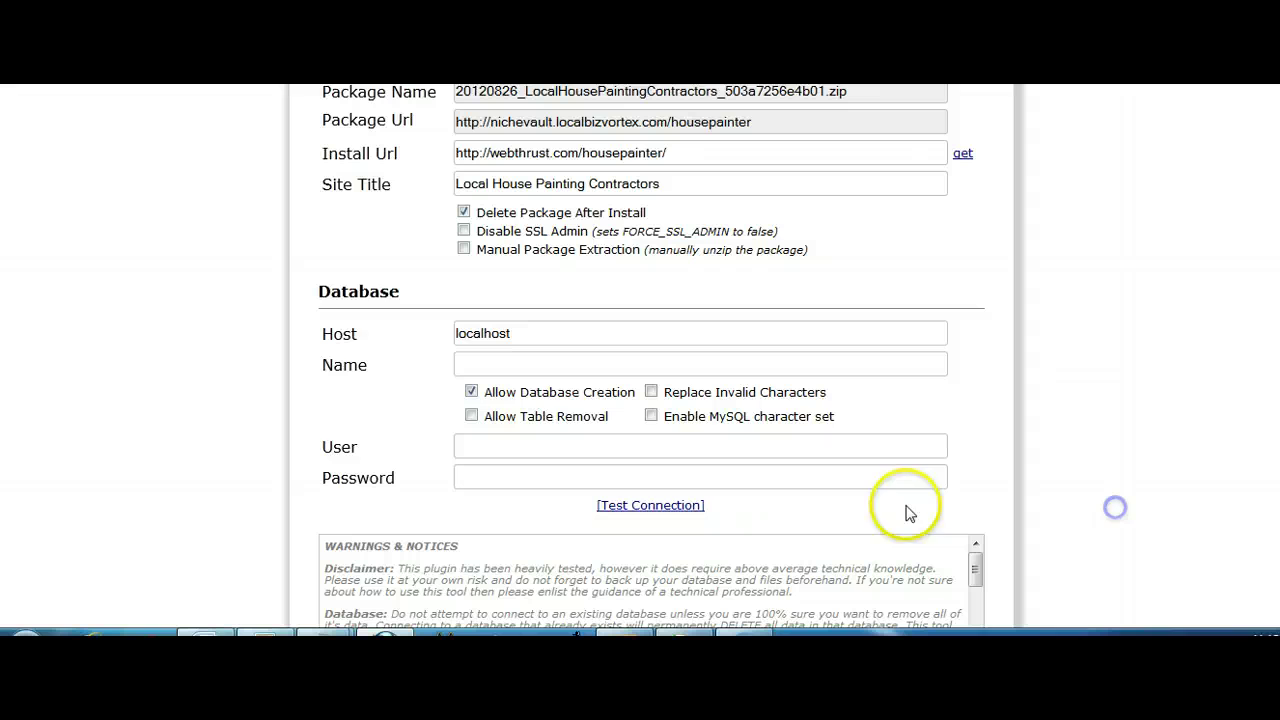
pyautogui.click(463, 365)
pyautogui.rightClick(463, 365)
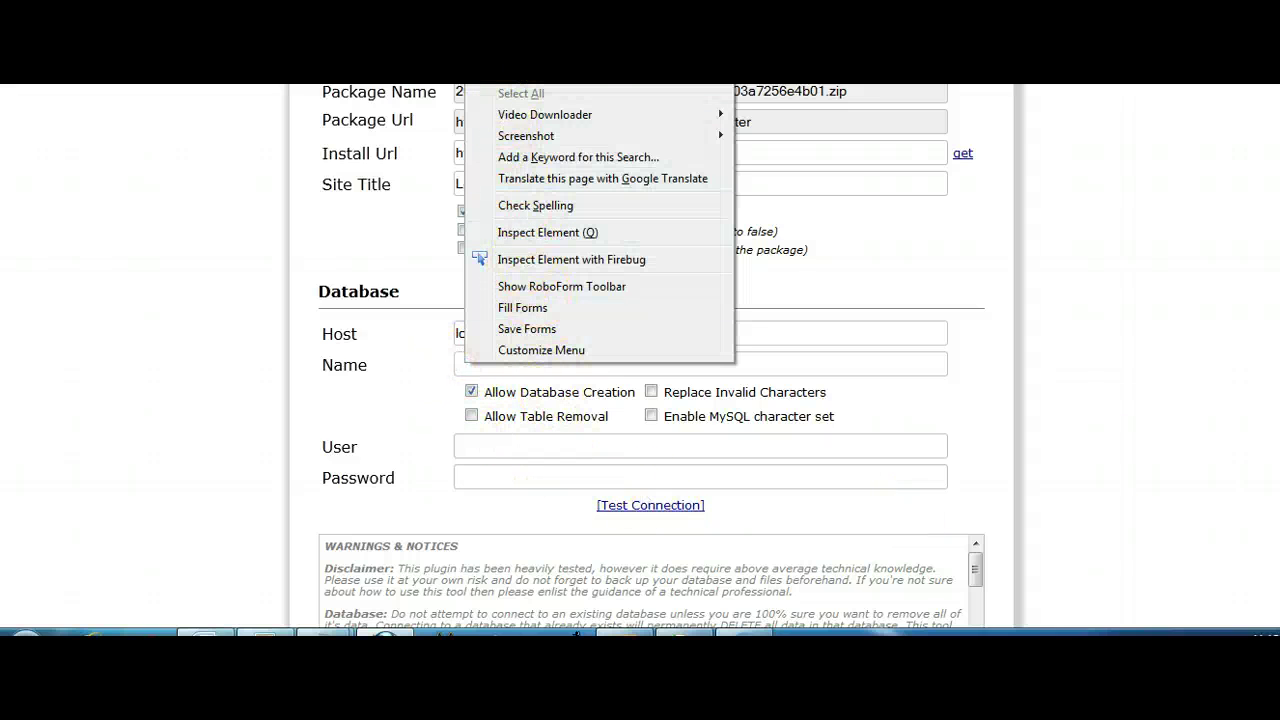
pyautogui.click(515, 52)
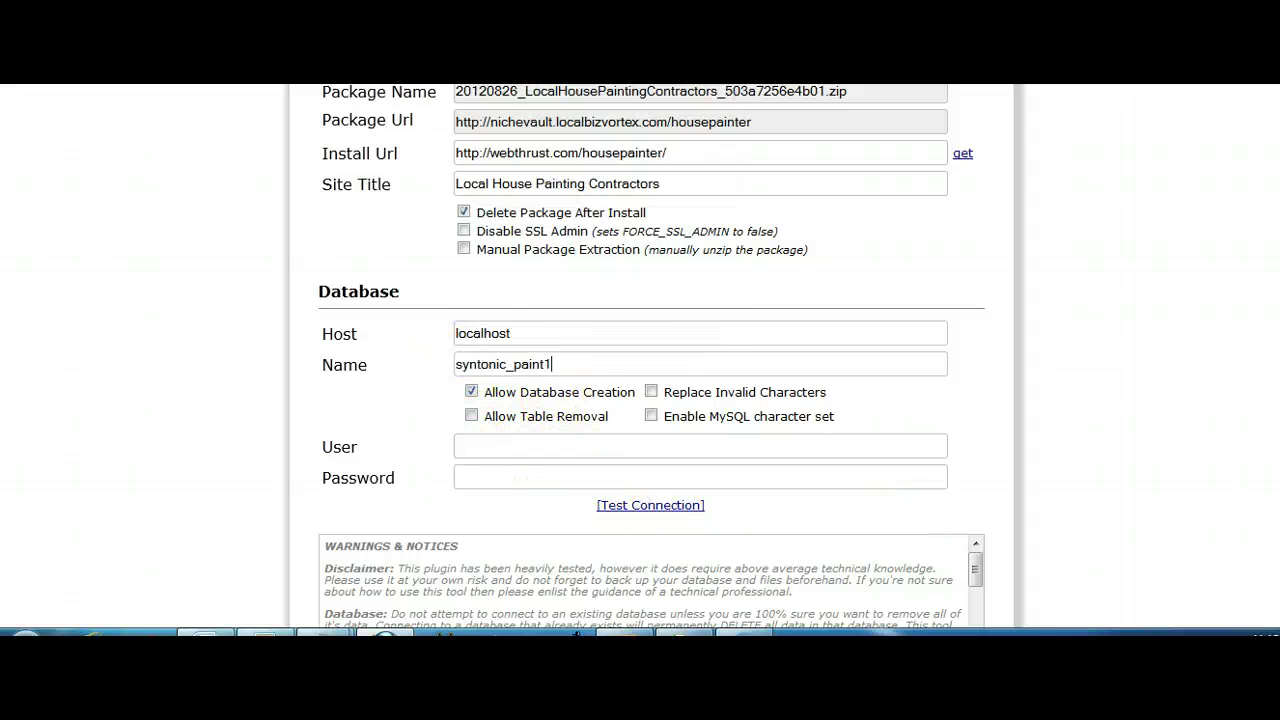
pyautogui.click(505, 440)
pyautogui.rightClick(505, 438)
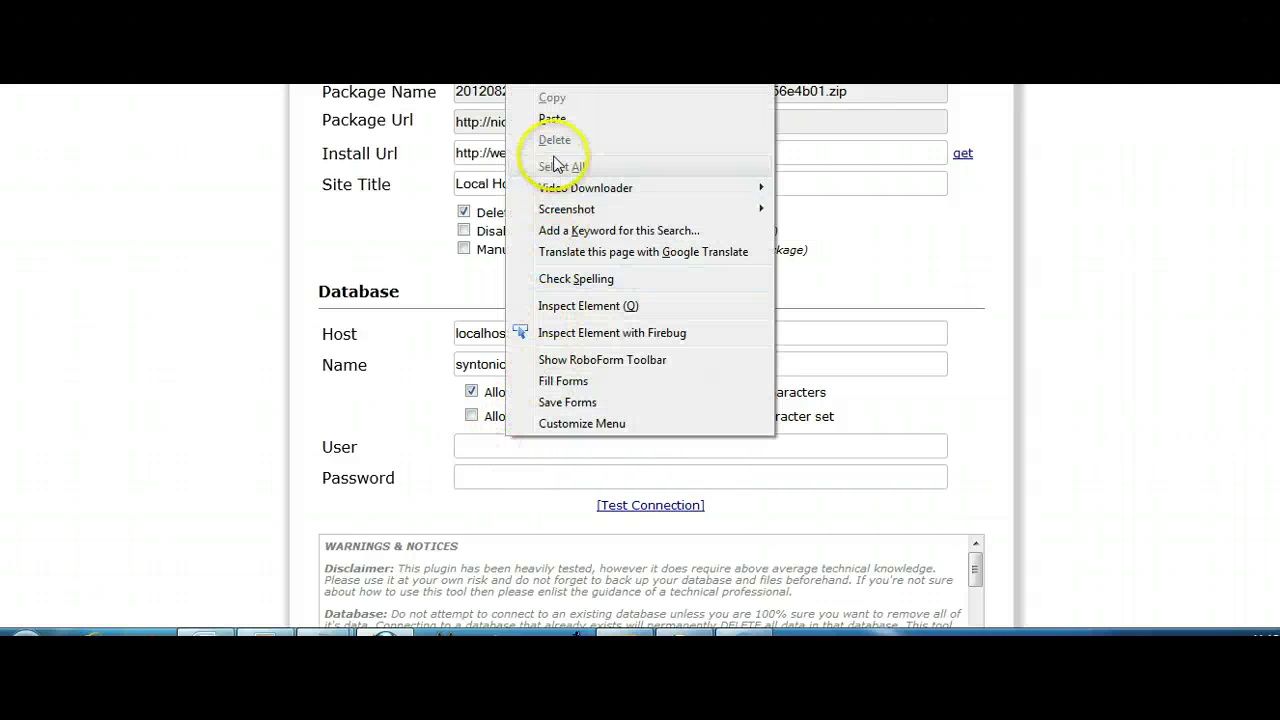
pyautogui.click(555, 120)
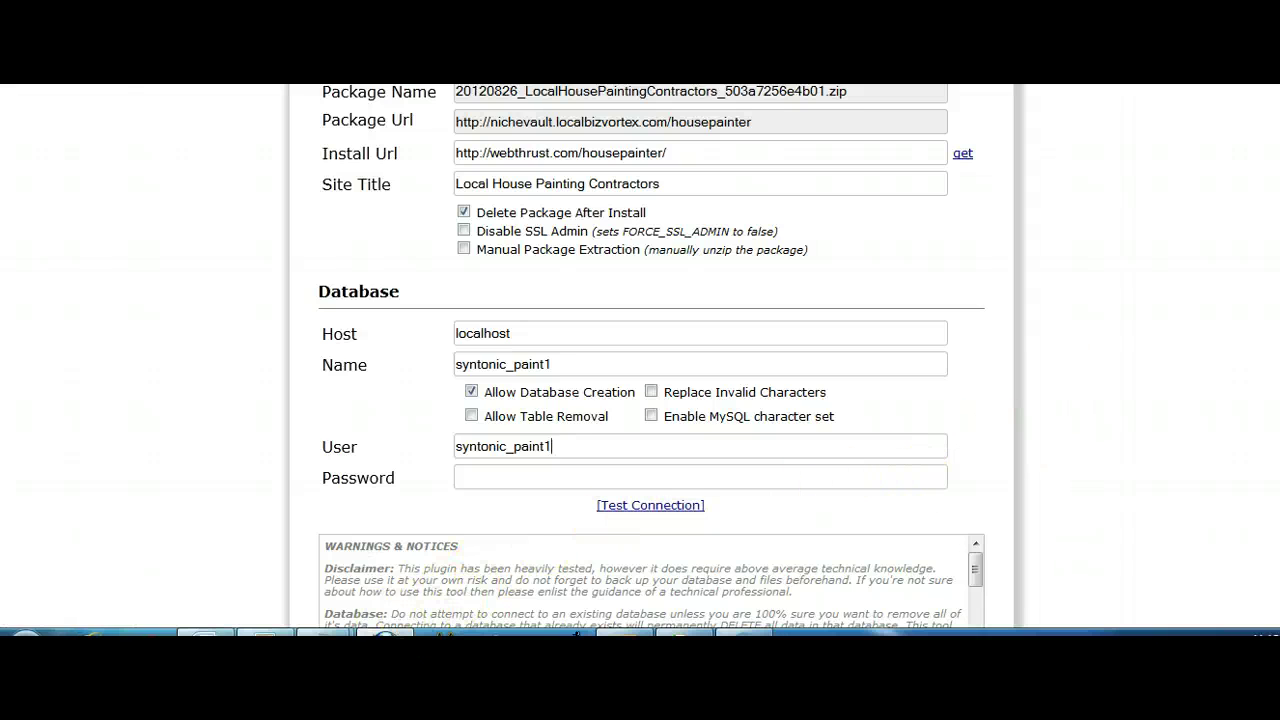
# Copy the database password from the notes into the installer's Password field
pyautogui.moveTo(324, 634)
pyautogui.click(414, 586)
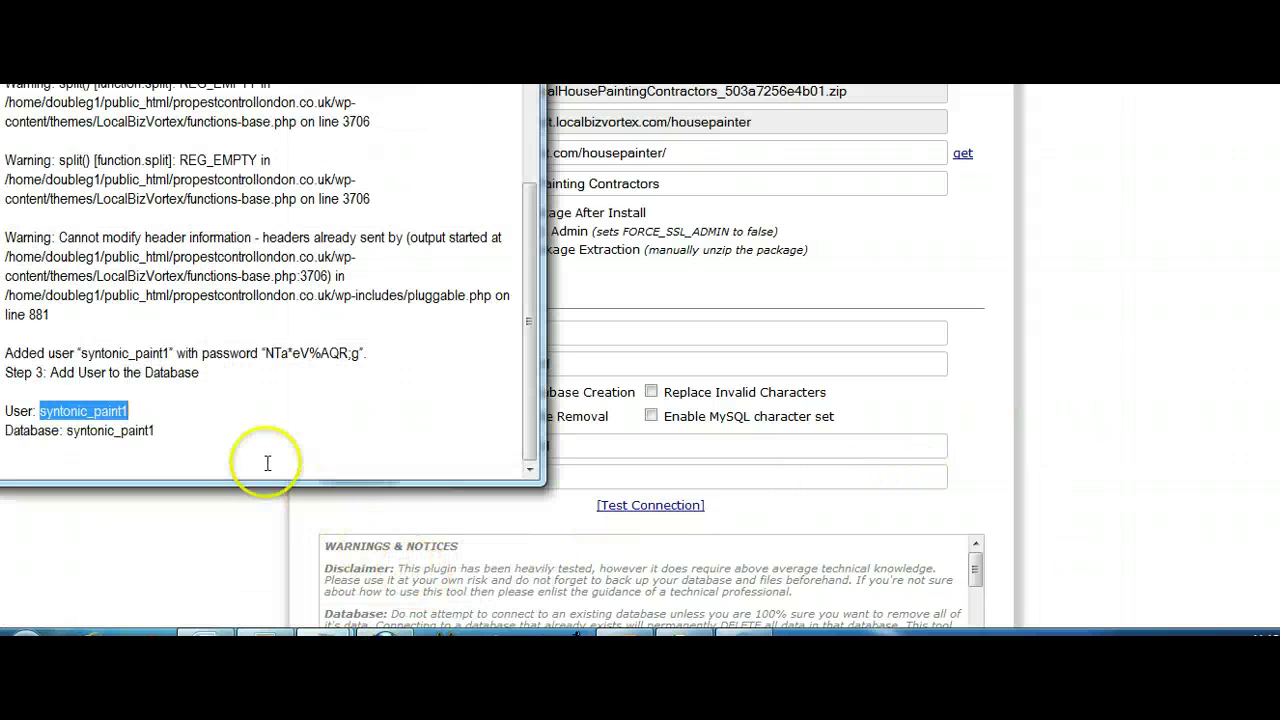
pyautogui.click(263, 409)
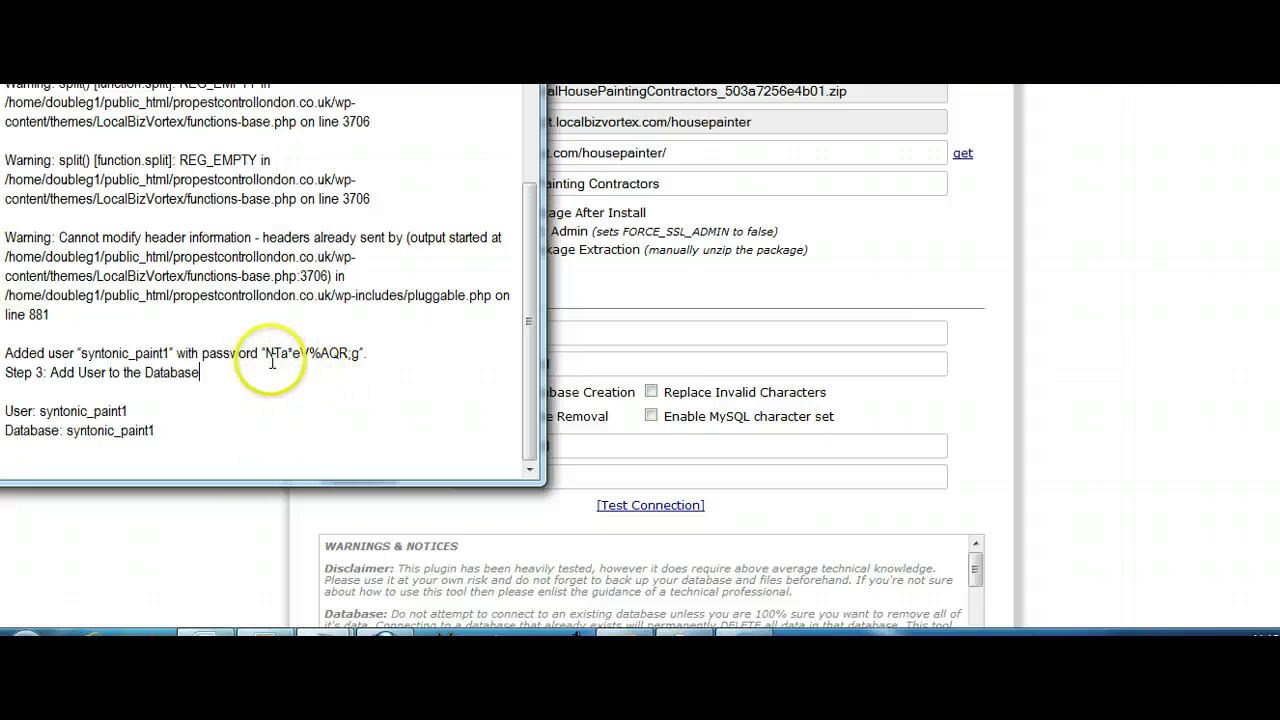
pyautogui.moveTo(265, 355); pyautogui.dragTo(354, 353)
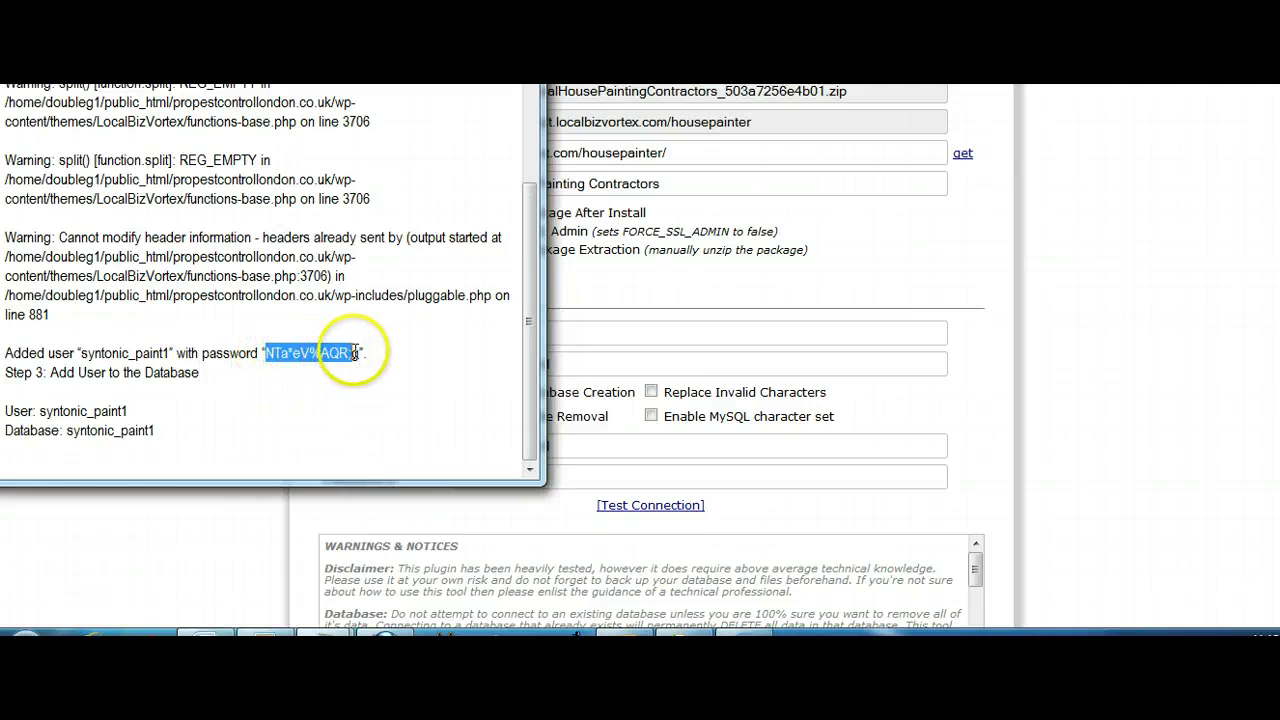
pyautogui.rightClick(355, 352)
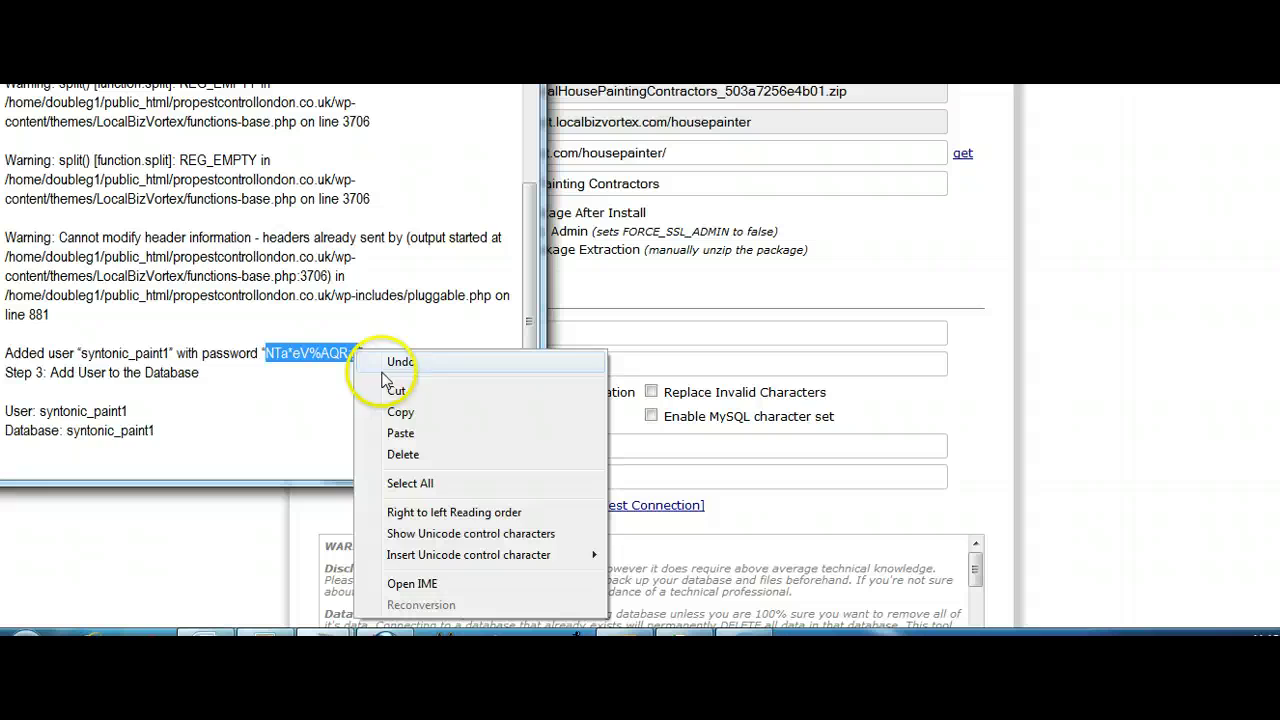
pyautogui.click(398, 414)
pyautogui.click(1137, 440)
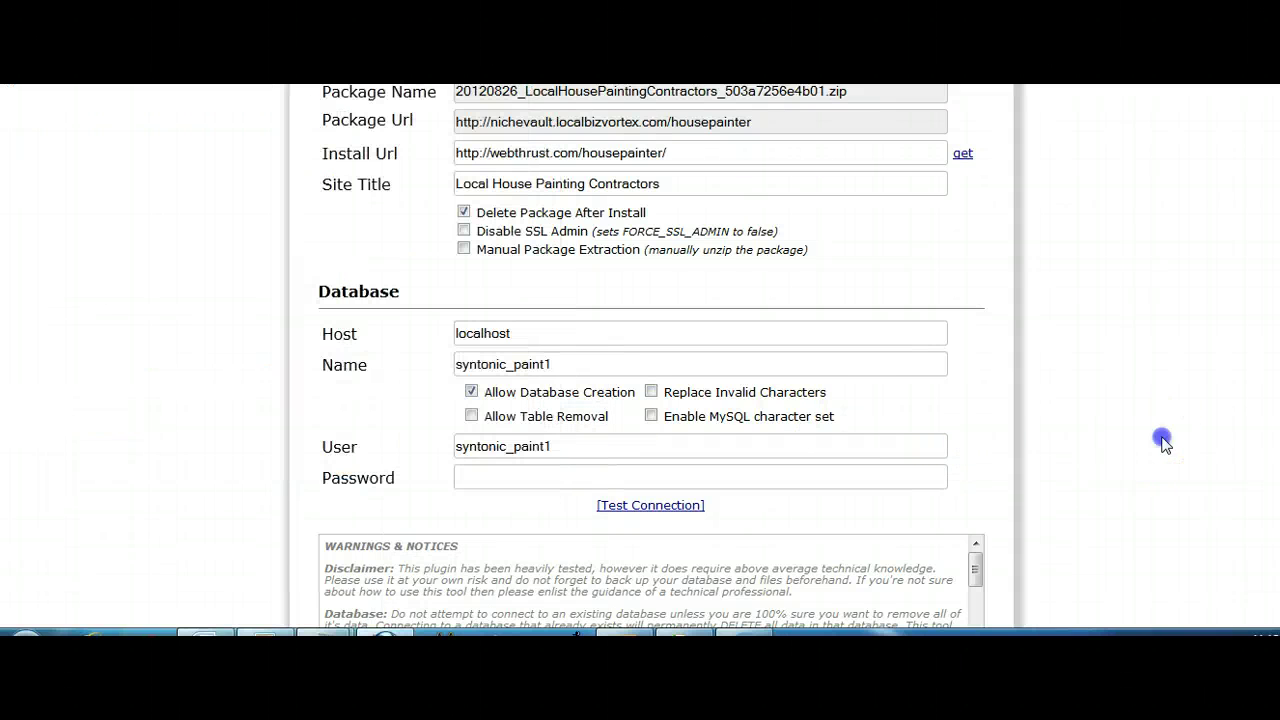
pyautogui.click(463, 478)
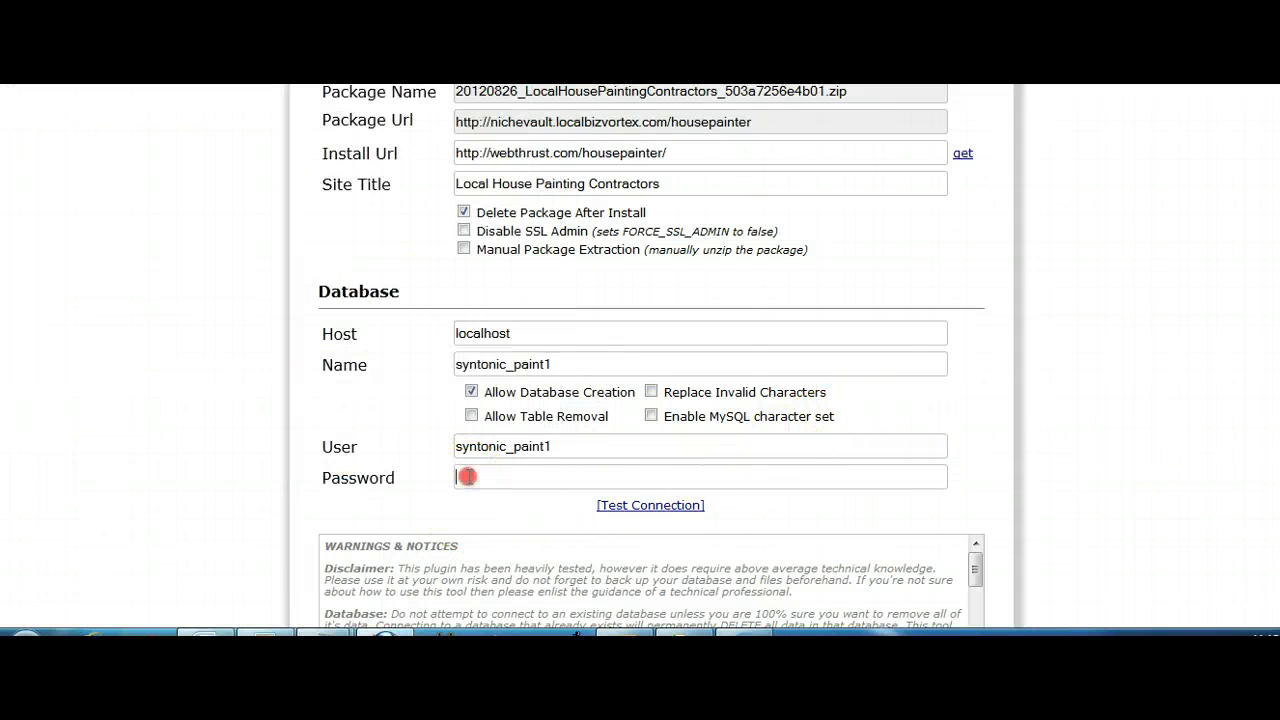
pyautogui.rightClick(468, 476)
pyautogui.click(516, 156)
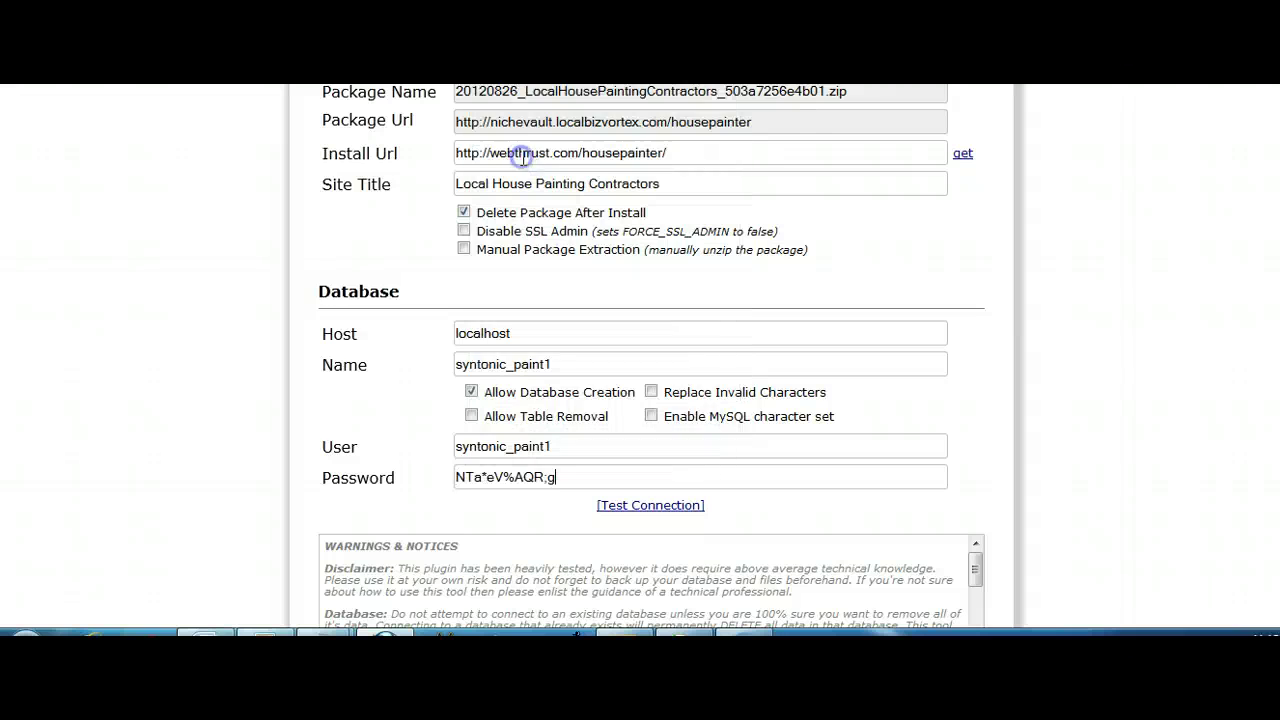
pyautogui.scroll(2, 770, 270)
pyautogui.scroll(-3, 770, 270)
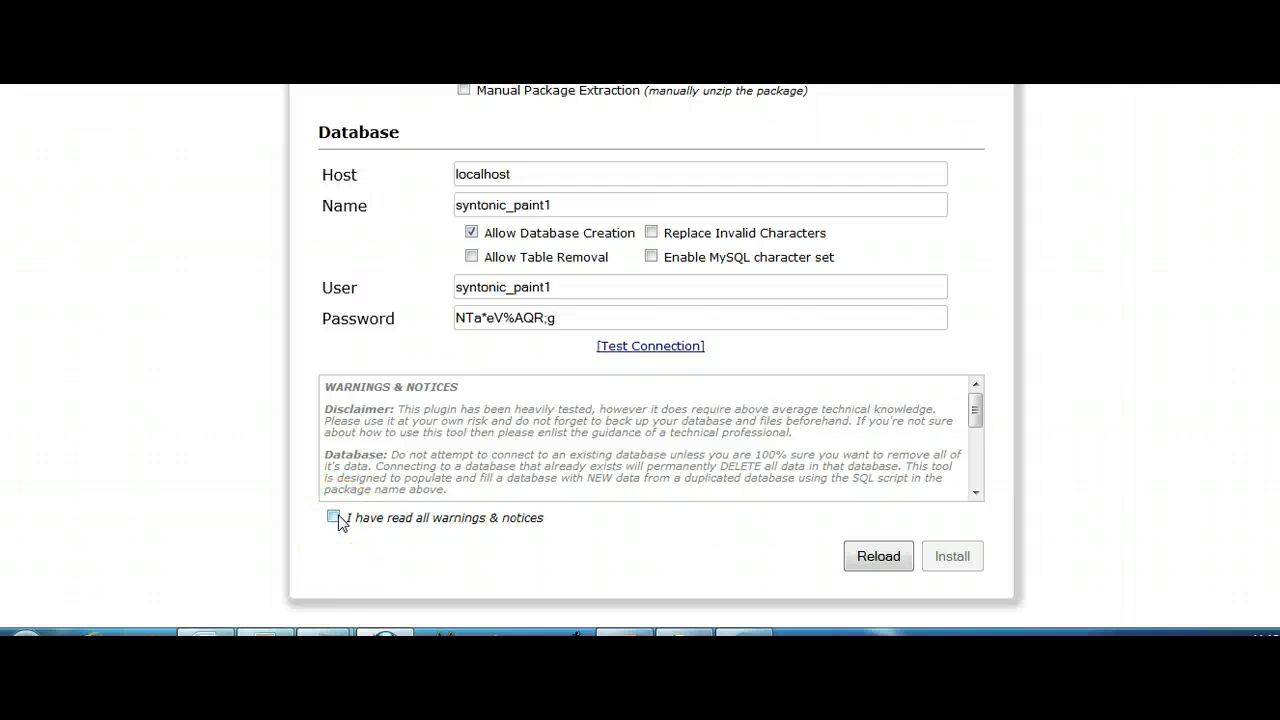
# Test the database connection, then run the install and confirm the database settings
pyautogui.click(650, 345)
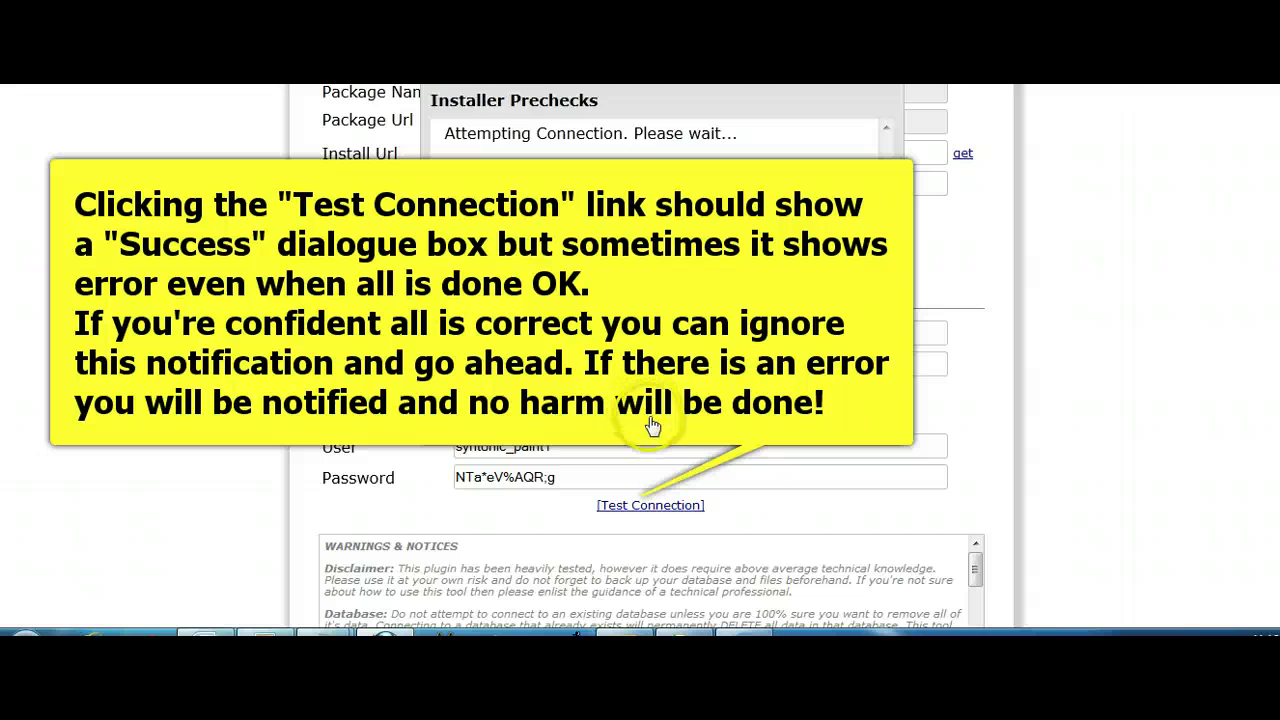
pyautogui.scroll(1, 650, 350)
pyautogui.scroll(-4, 650, 350)
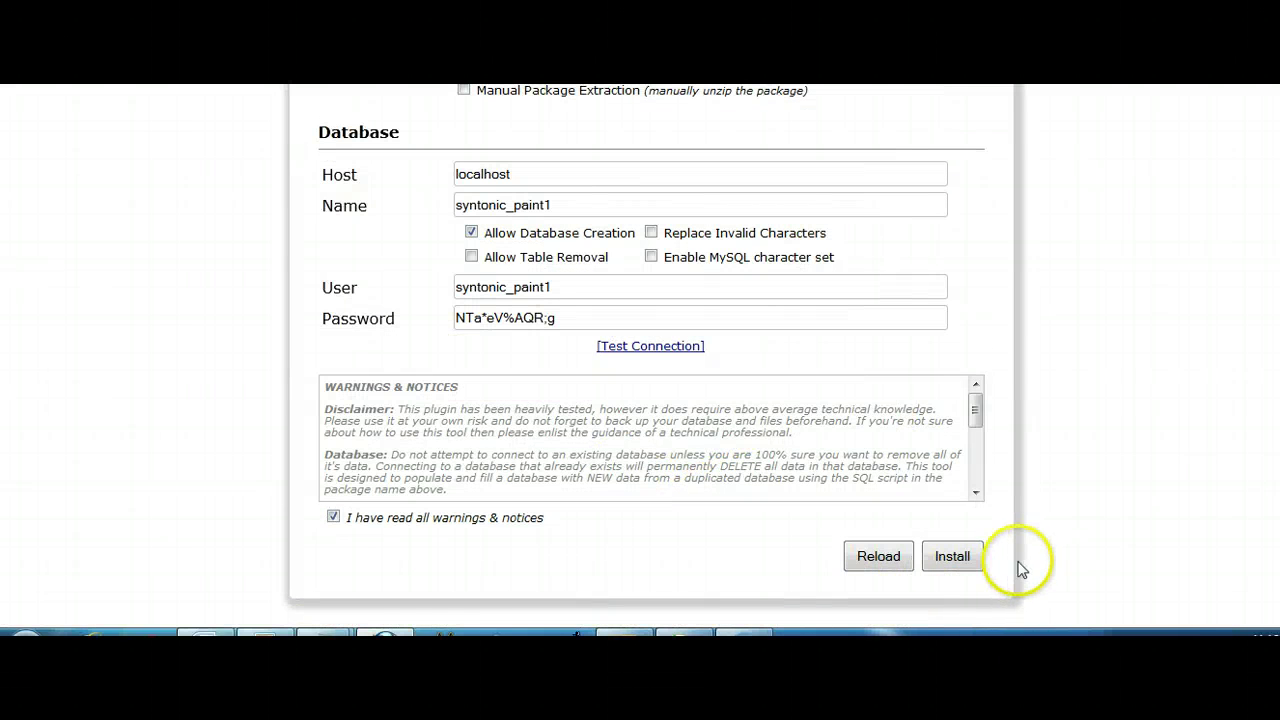
pyautogui.click(954, 558)
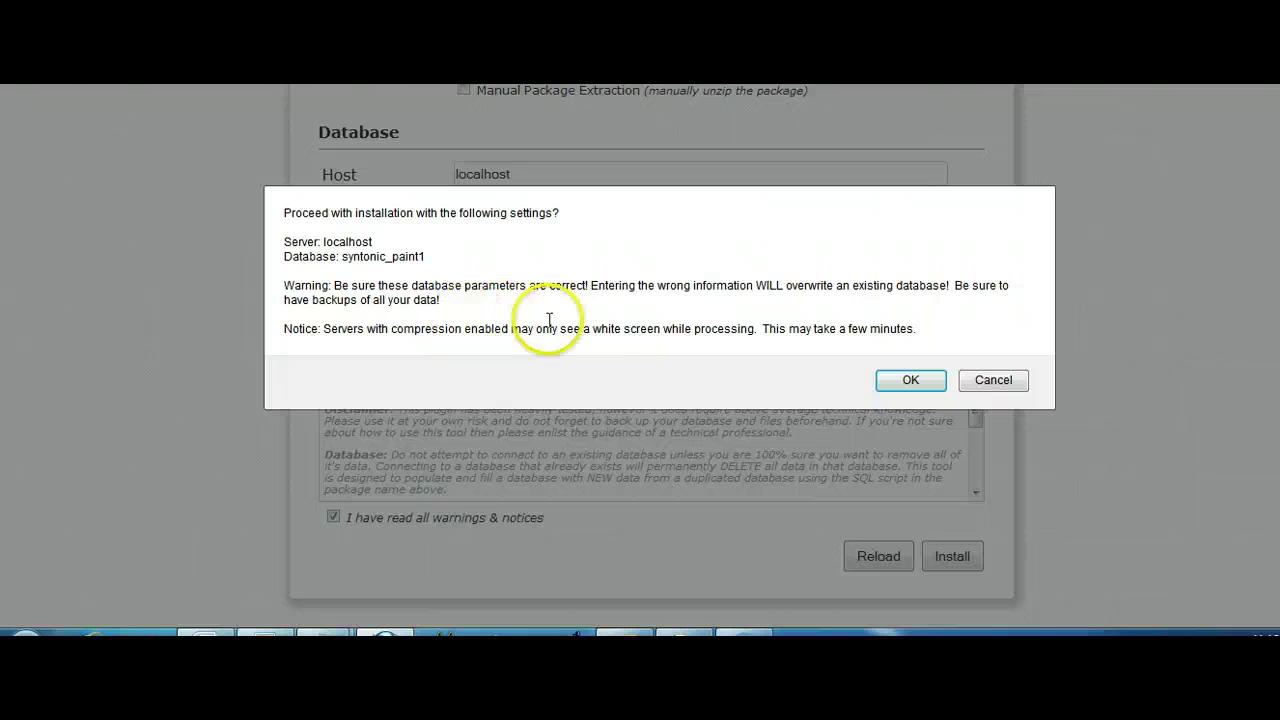
pyautogui.click(918, 381)
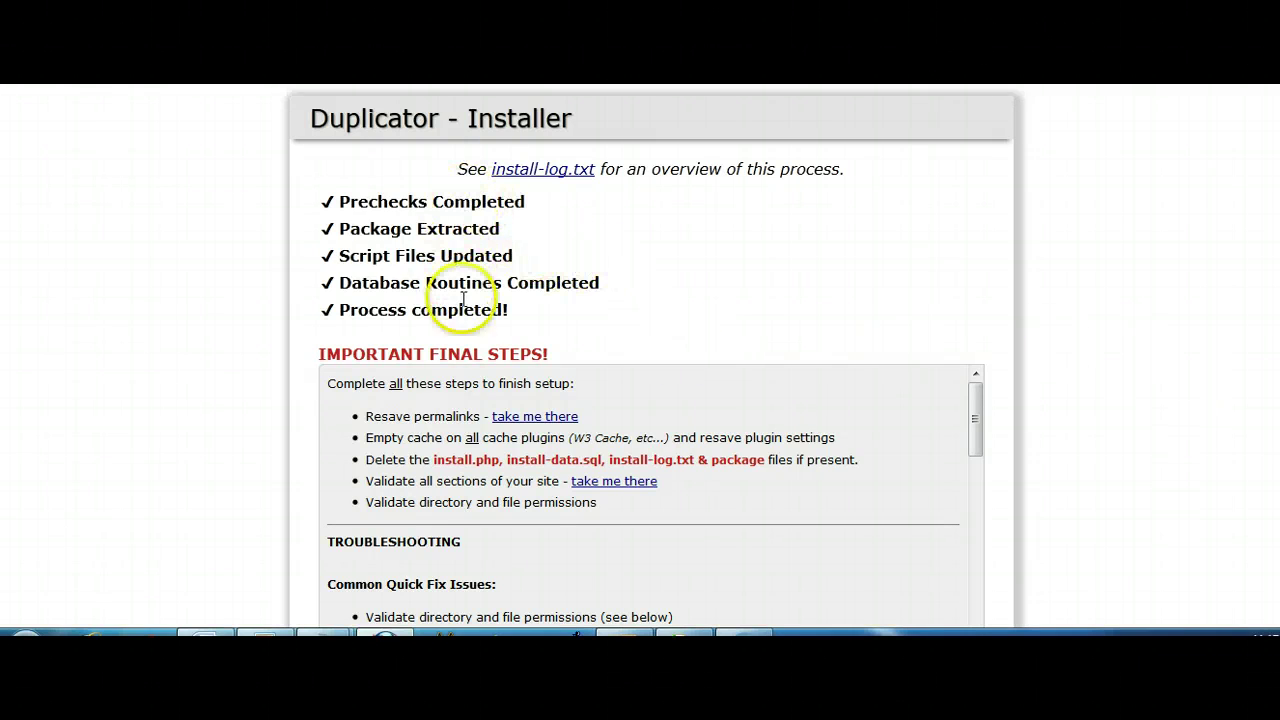
# Scroll the completion page to review the Important Final Steps list
pyautogui.scroll(-3, 822, 485)
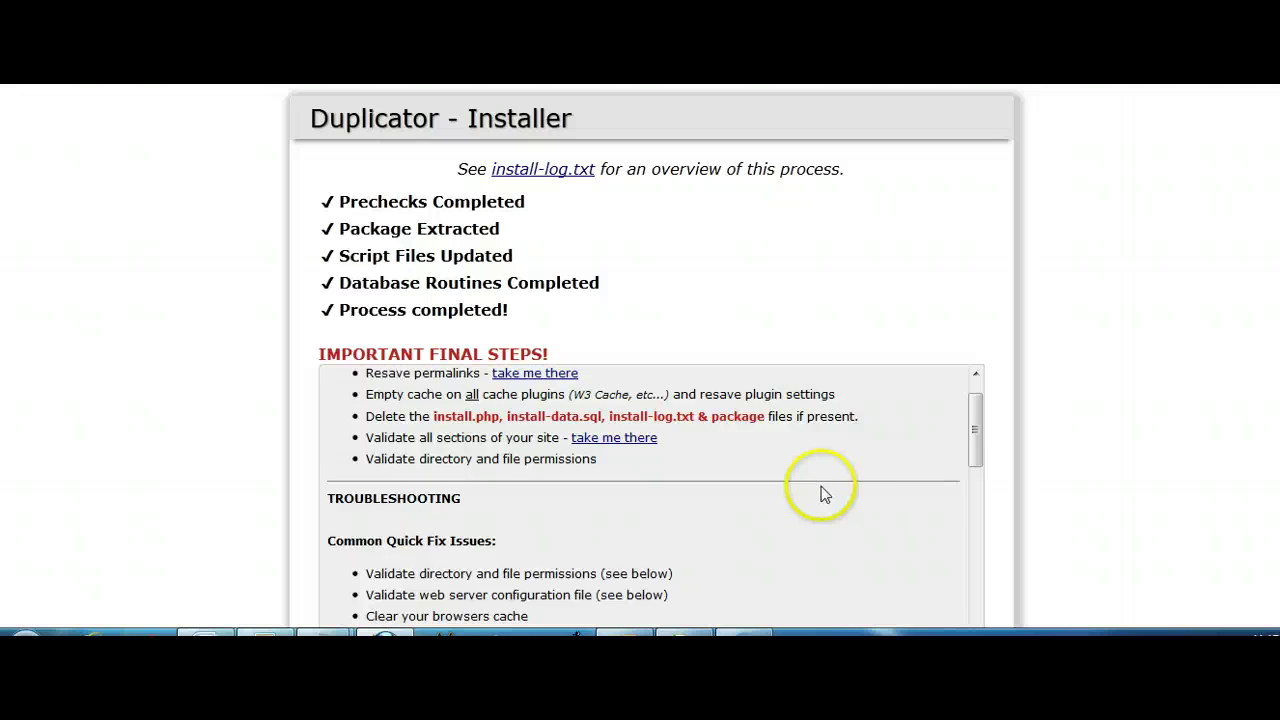
pyautogui.scroll(3, 819, 488)
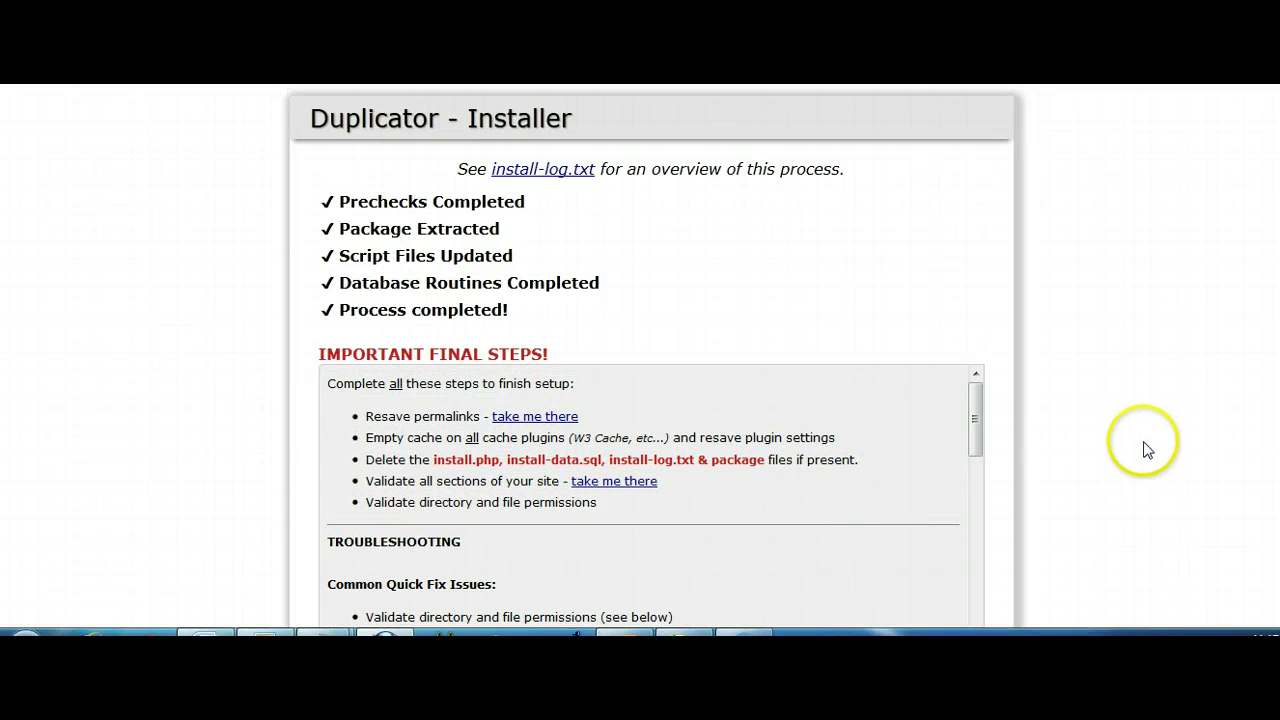
pyautogui.scroll(-1, 880, 290)
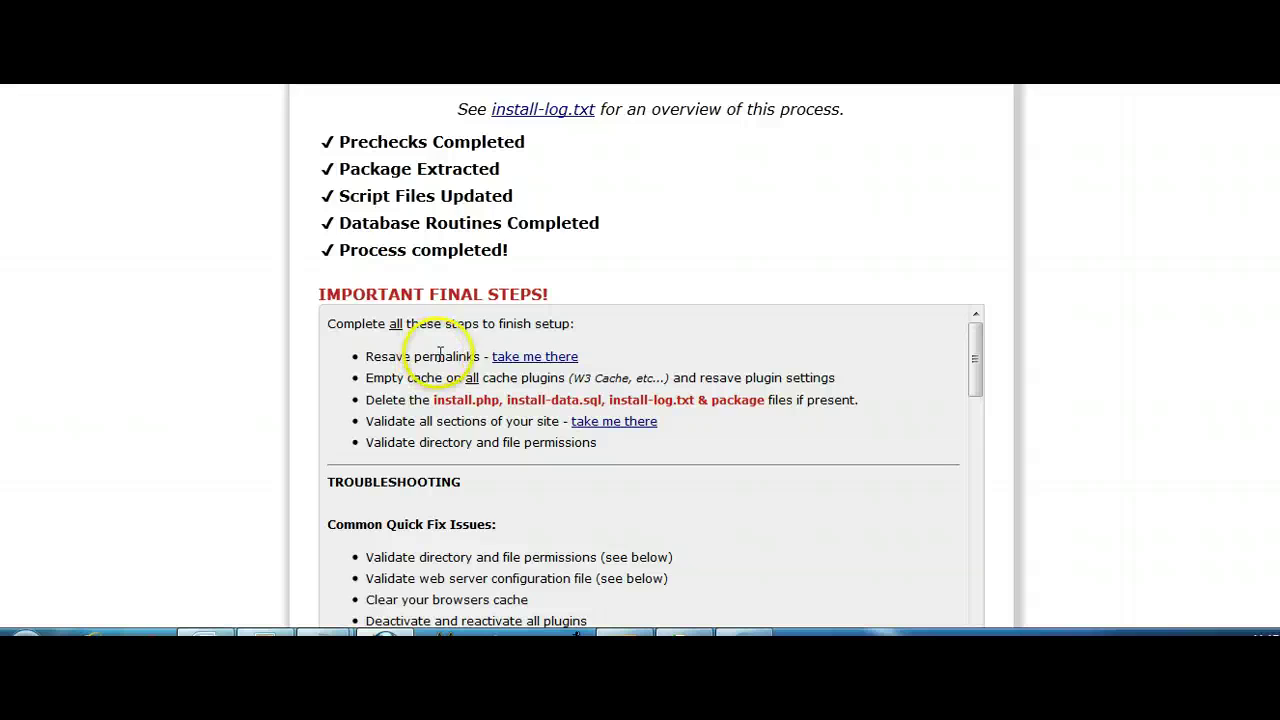
# Follow the Resave permalinks link and log in to the WordPress admin as admin
pyautogui.click(524, 358)
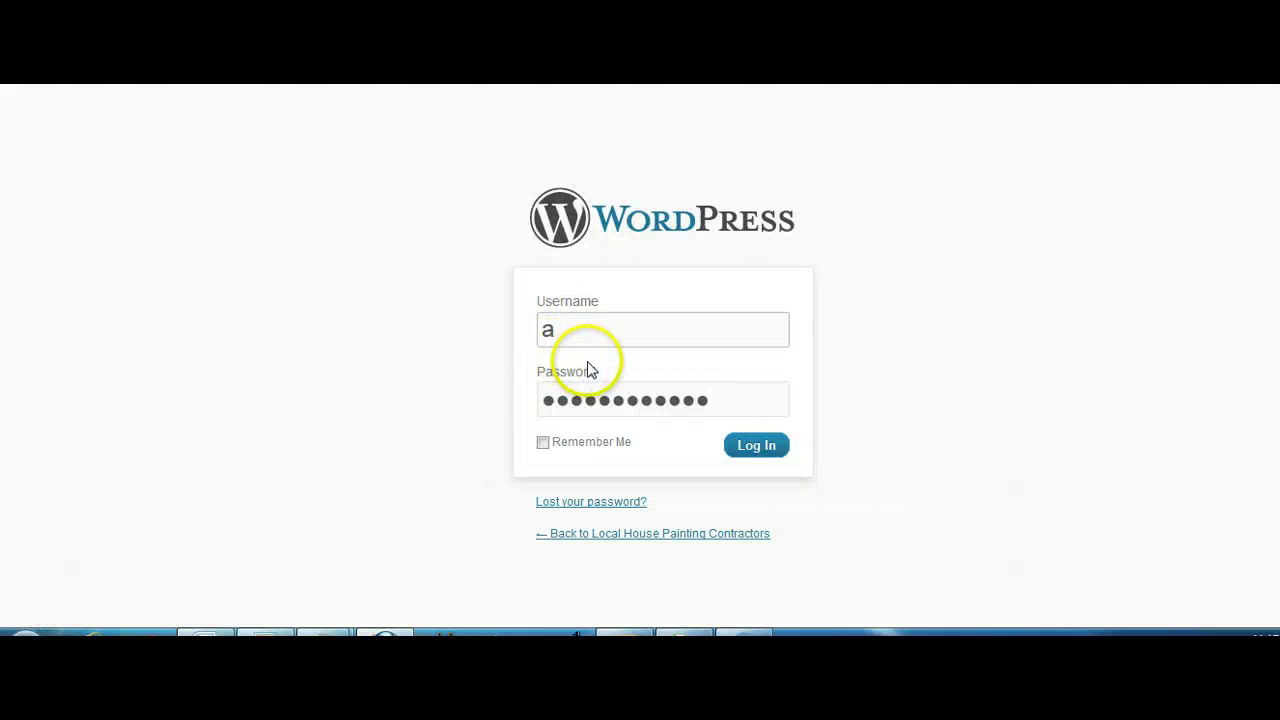
pyautogui.write('dmin-painter')
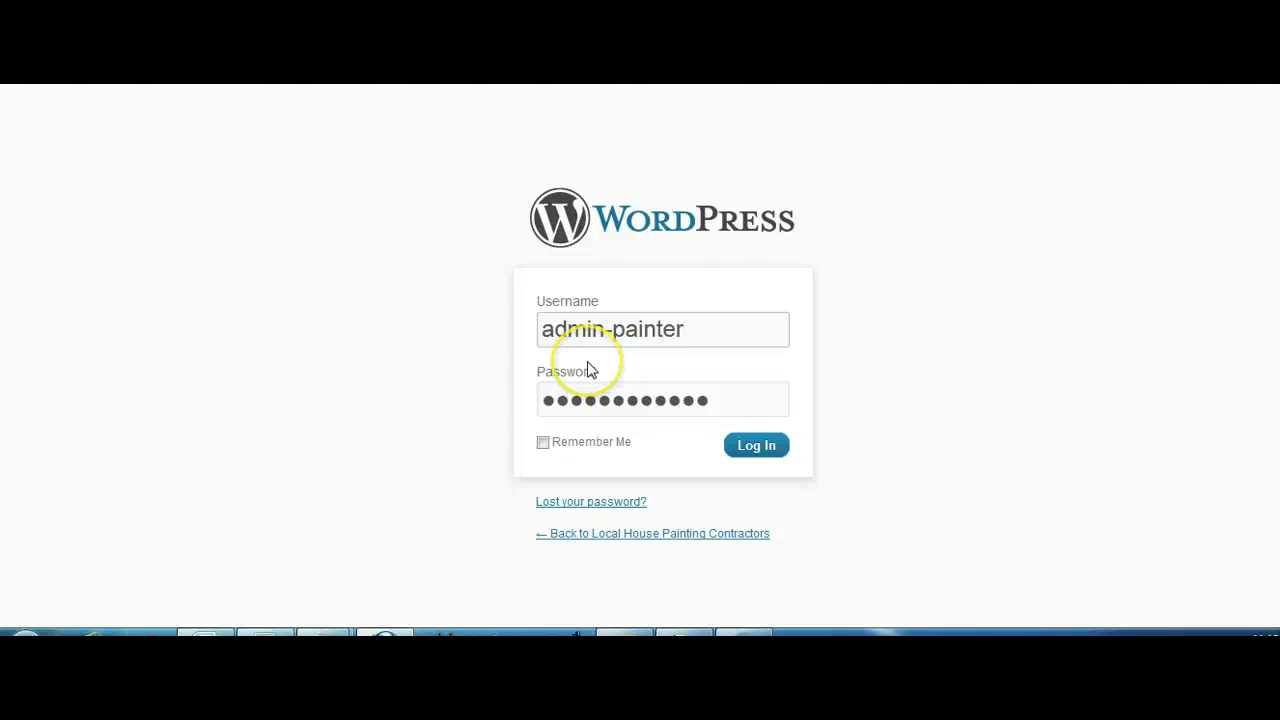
pyautogui.moveTo(708, 400); pyautogui.dragTo(505, 391)
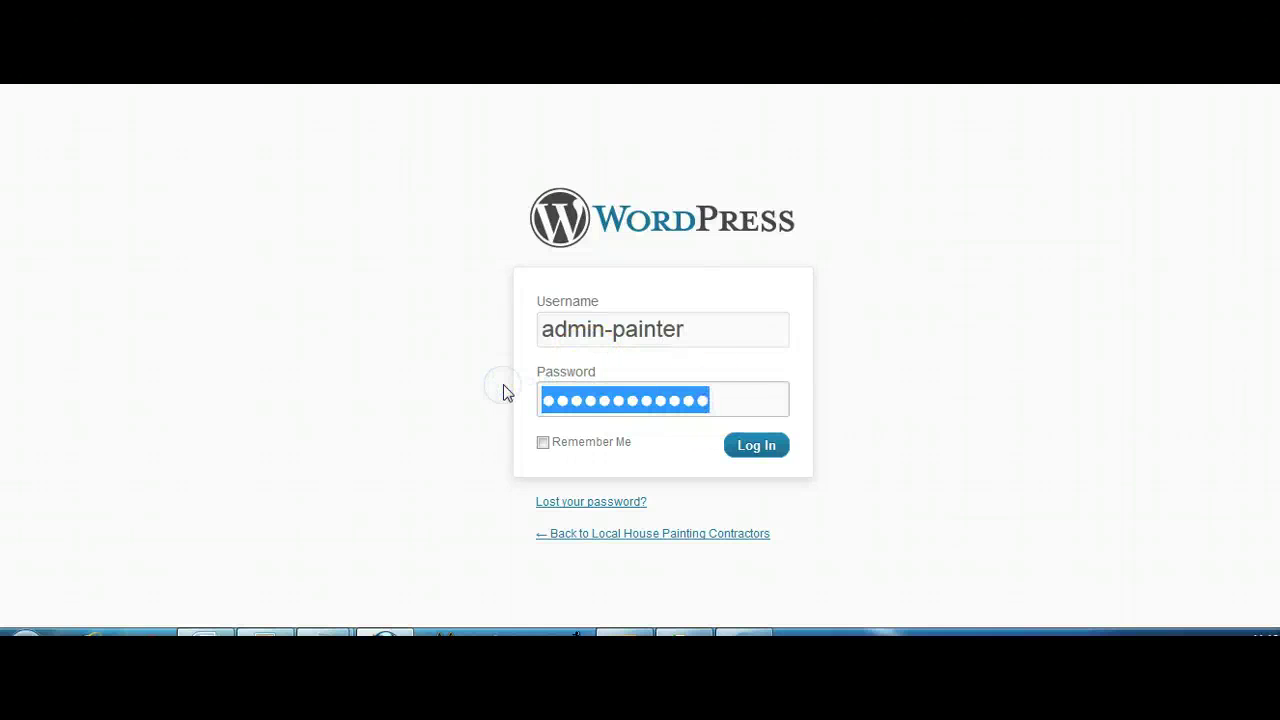
pyautogui.write('•••••')
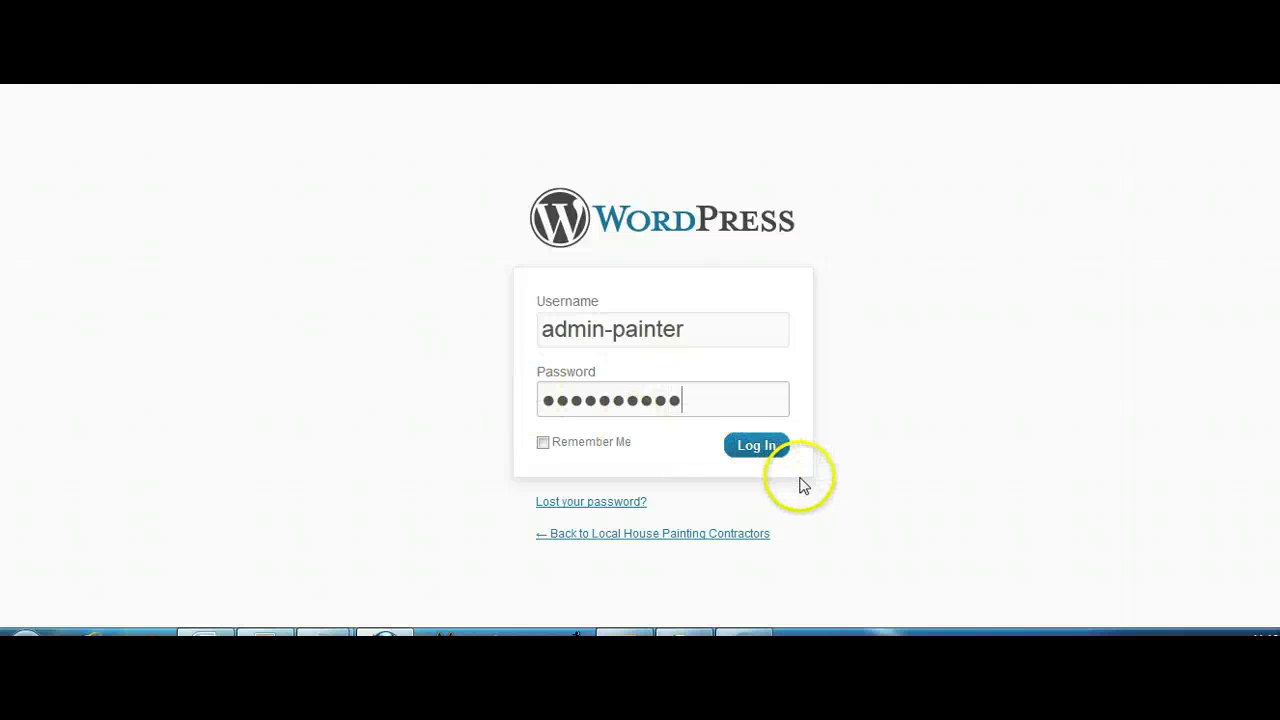
pyautogui.click(771, 445)
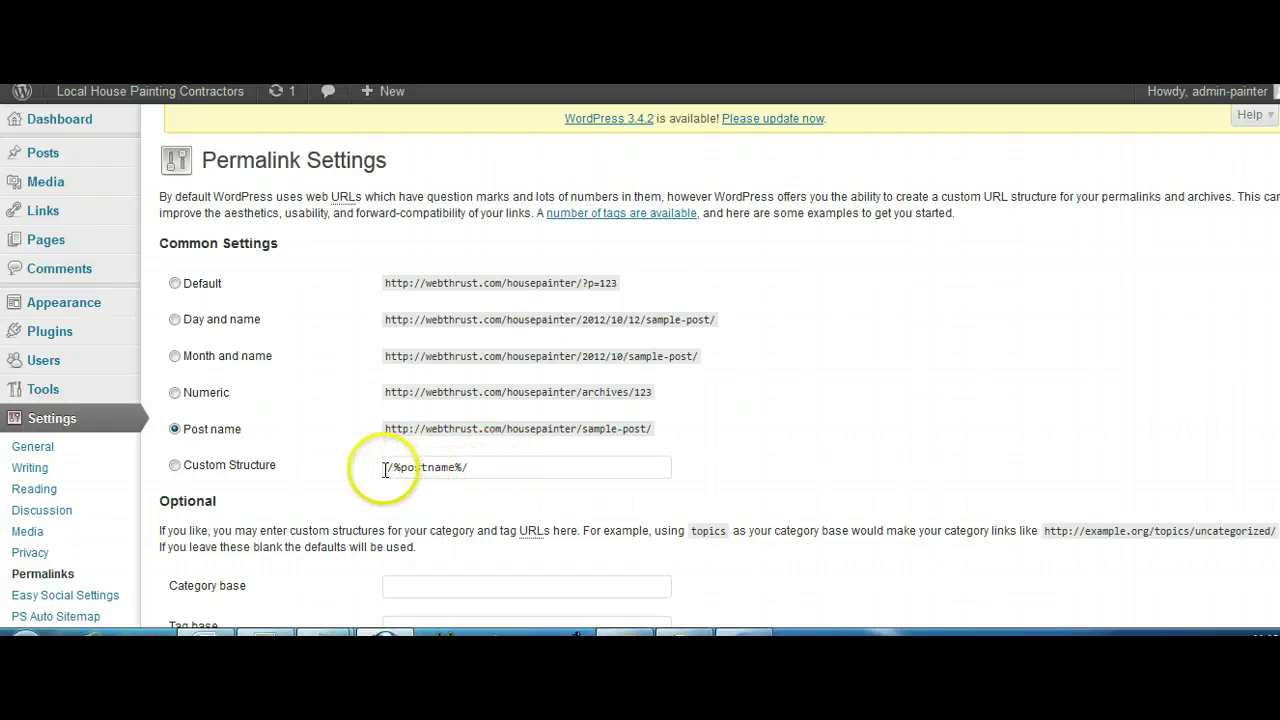
# Save the Post name /%postname%/ permalink settings again
pyautogui.scroll(-3, 851, 466)
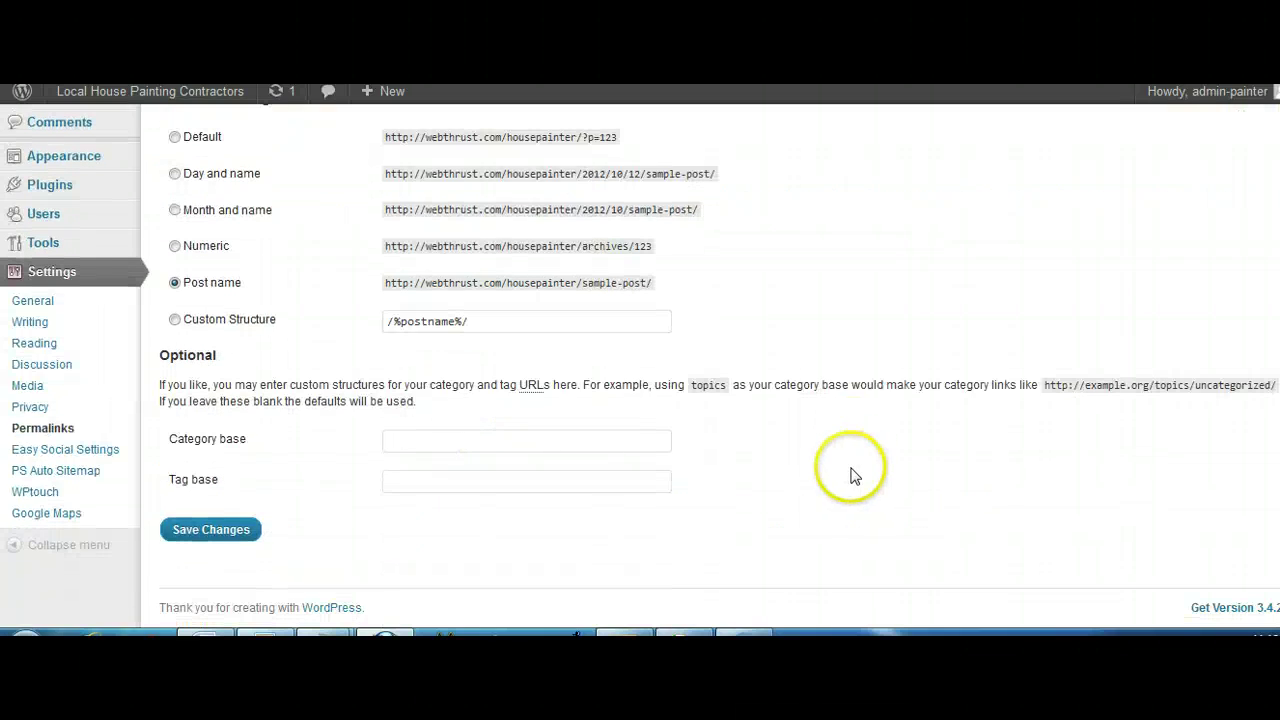
pyautogui.click(222, 528)
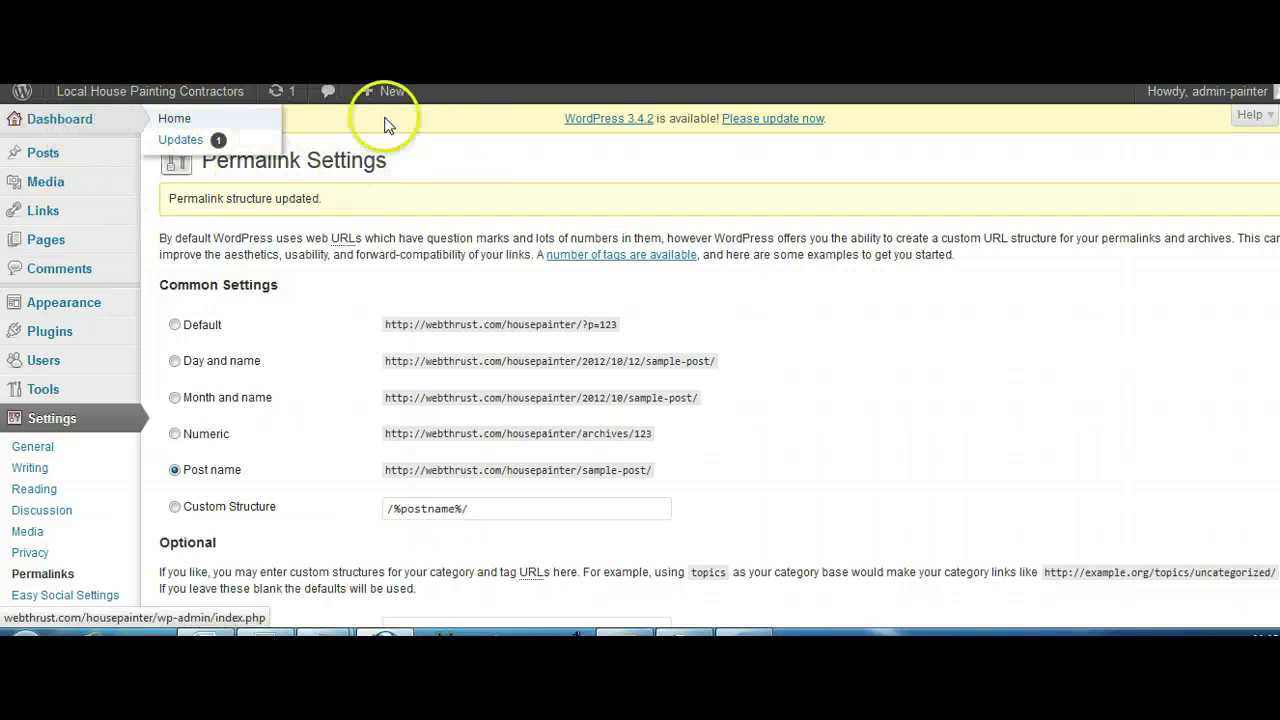
# Run the WordPress core update to version 3.4.2
pyautogui.click(760, 119)
pyautogui.click(612, 119)
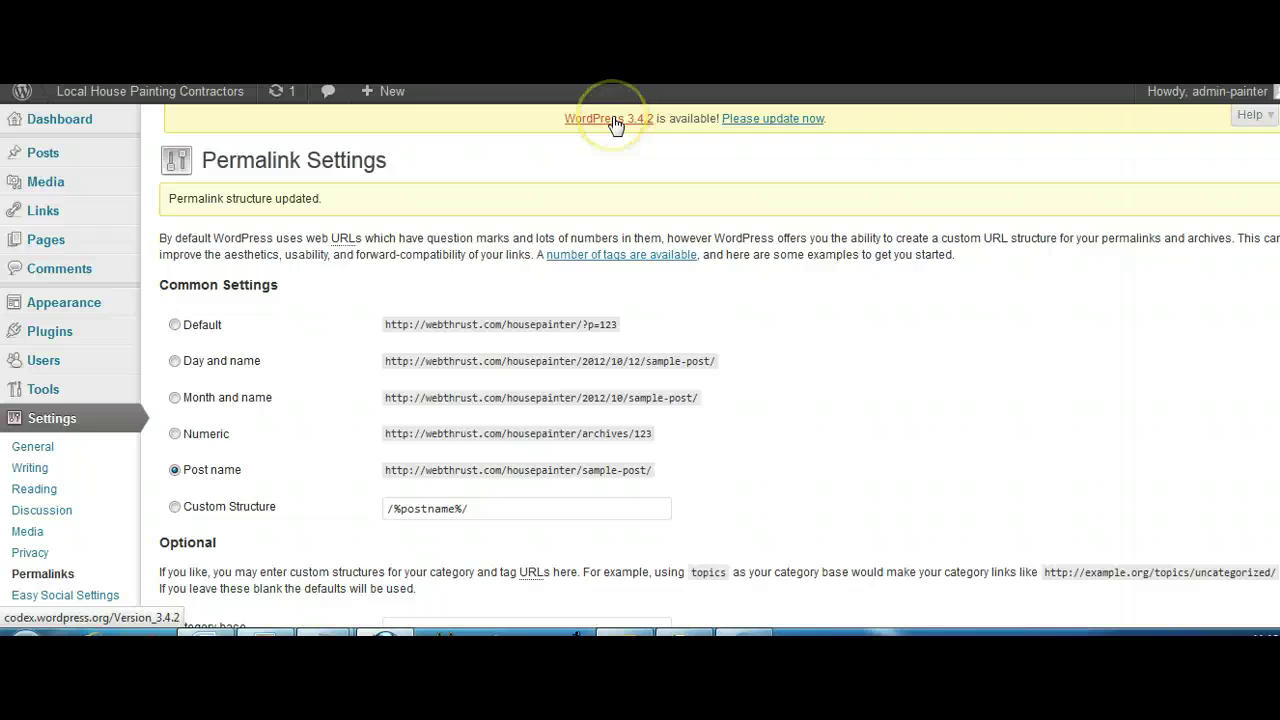
pyautogui.click(762, 120)
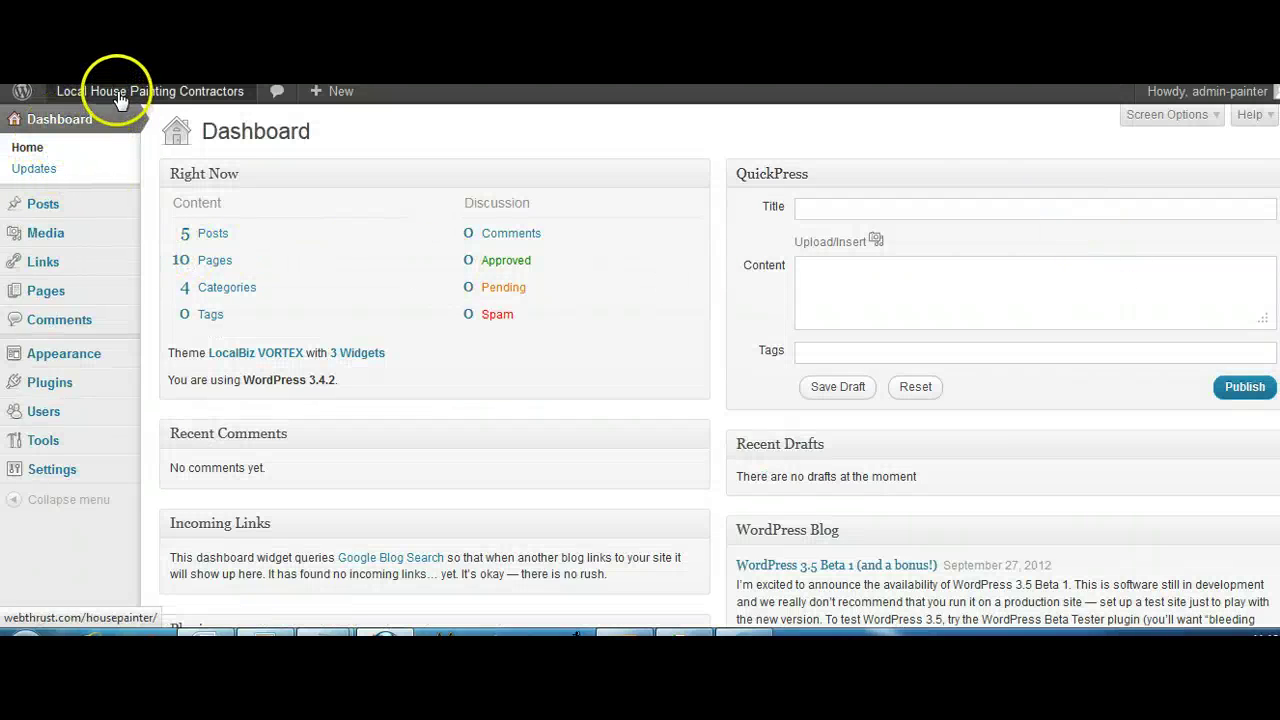
# Open the public Local House Painting Contractors site in a new tab and view its home page
pyautogui.rightClick(121, 93)
pyautogui.click(188, 106)
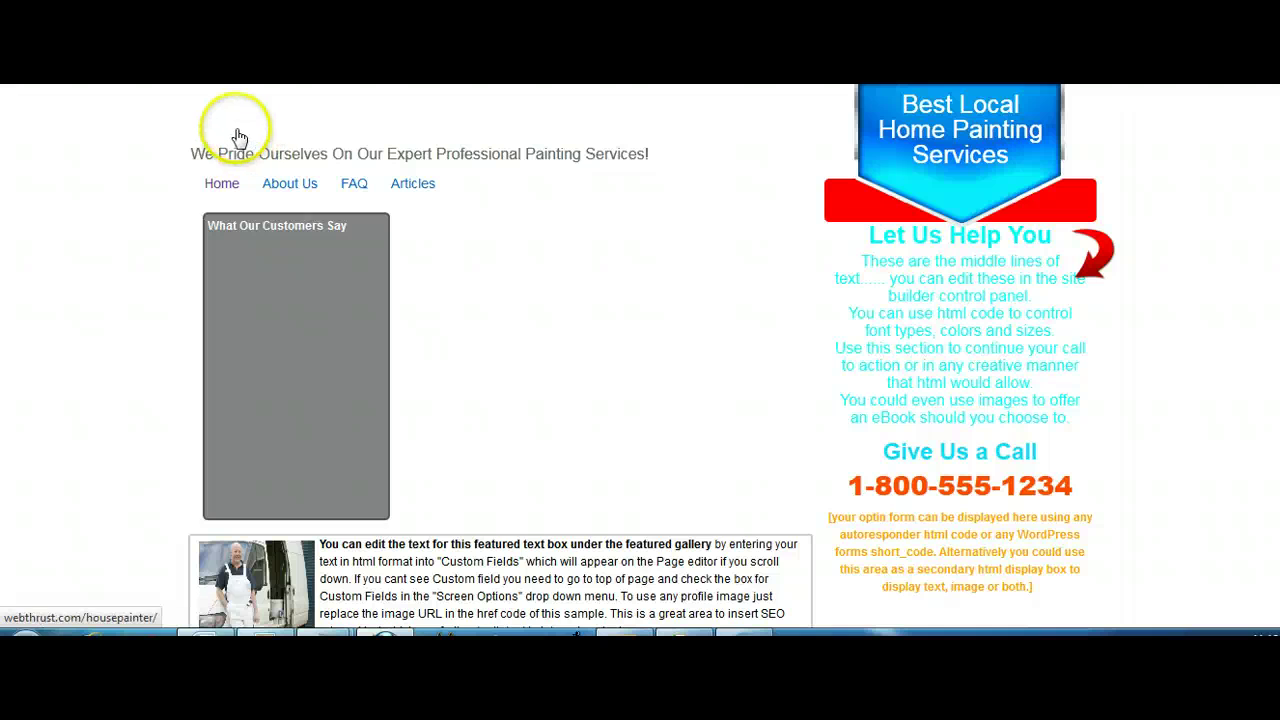
pyautogui.click(985, 188)
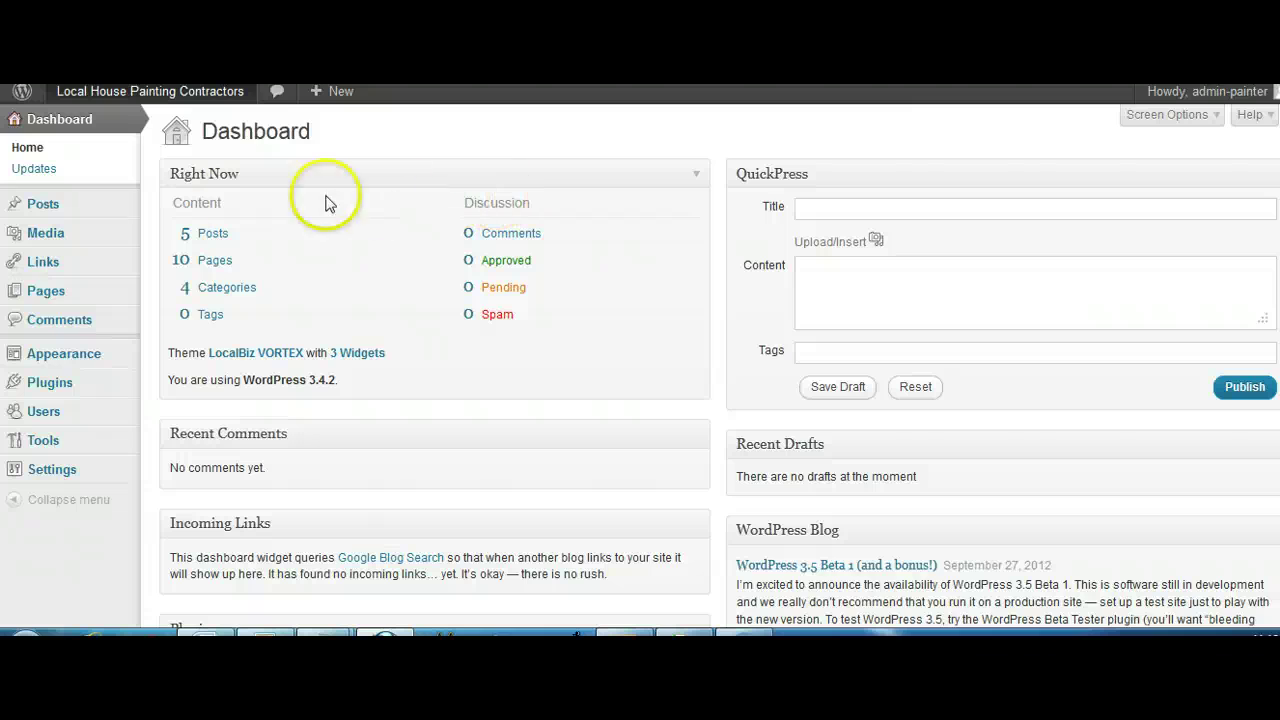
# Fill the member e-mail and activation key in the LocalBiz VORTEX panel and activate the theme
pyautogui.moveTo(63, 366)
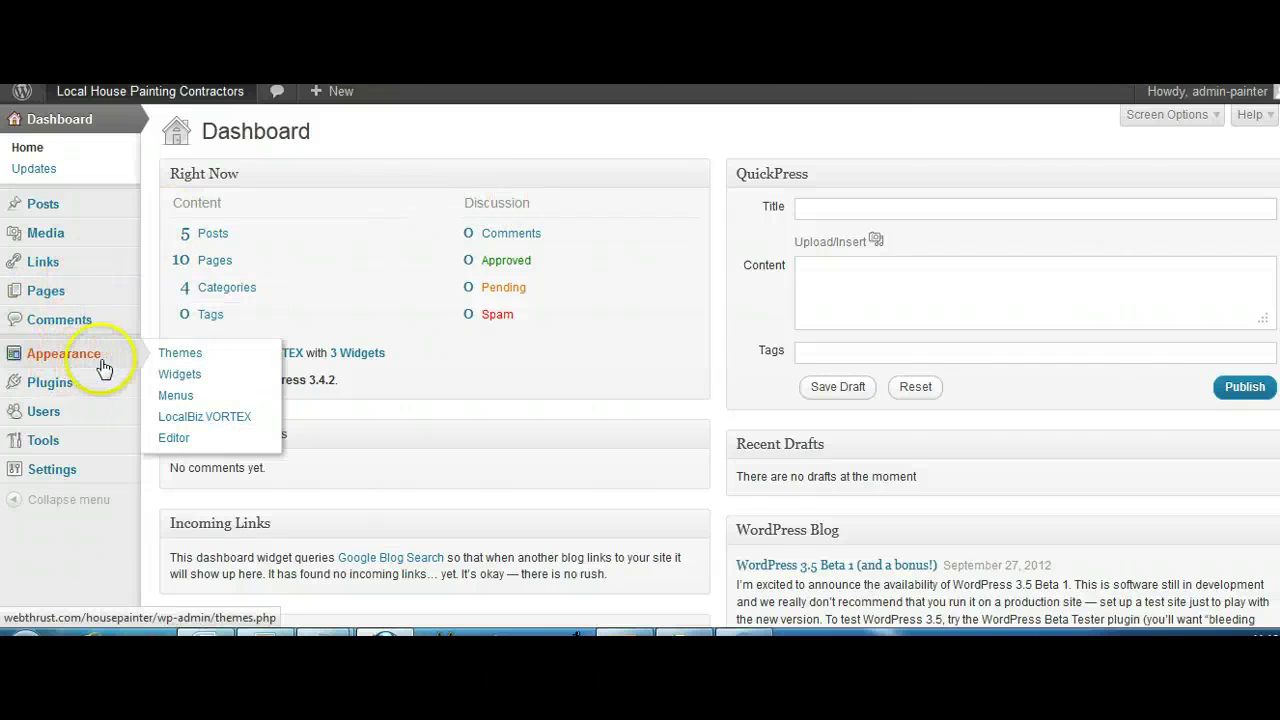
pyautogui.click(219, 422)
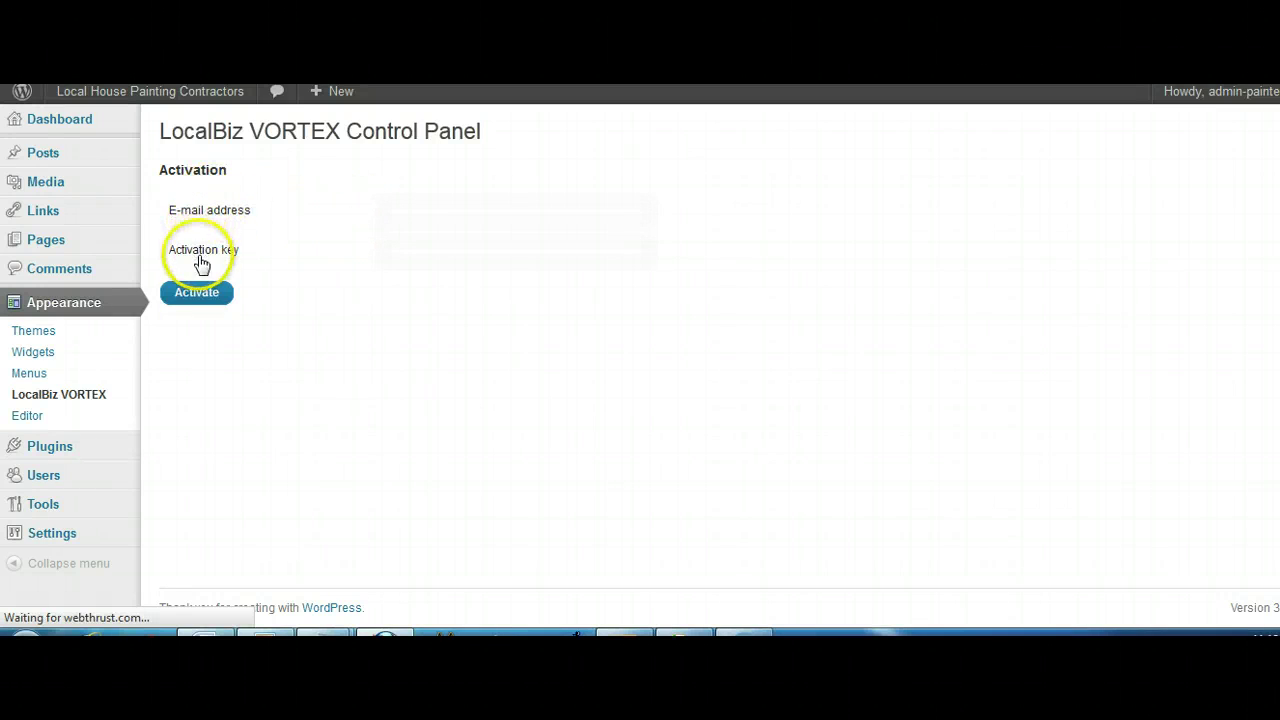
pyautogui.click(457, 211)
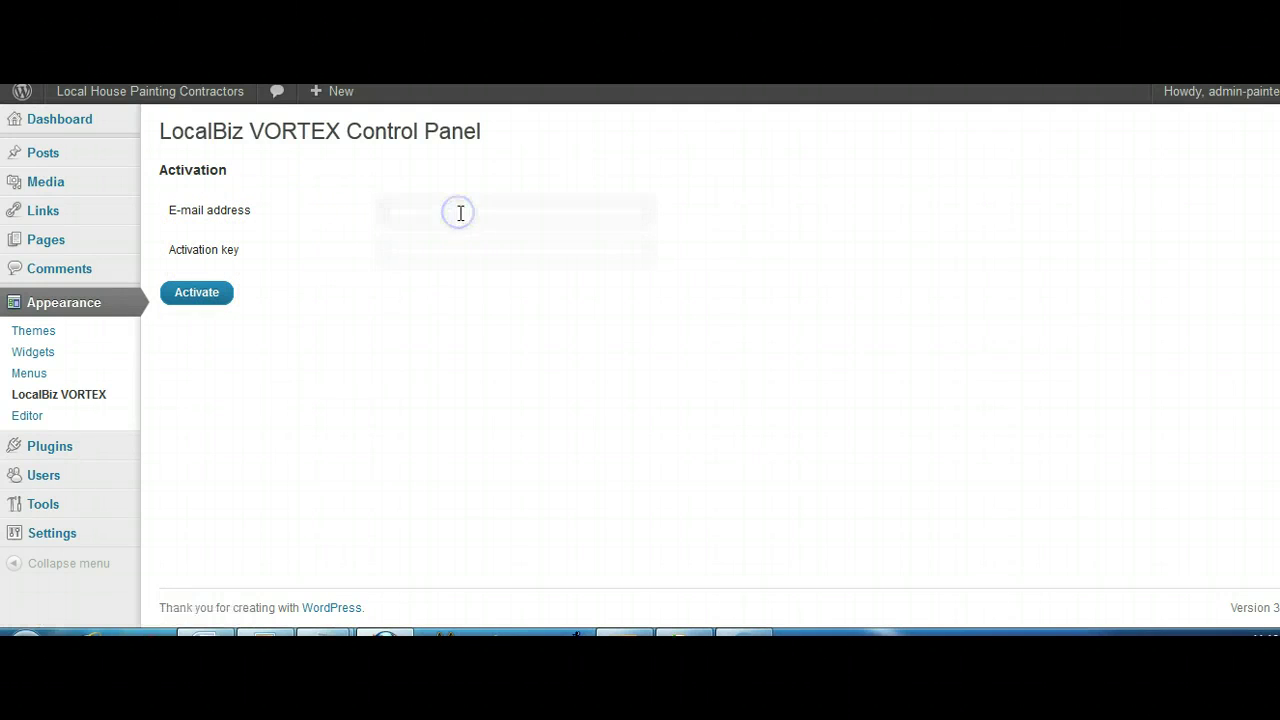
pyautogui.click(458, 212)
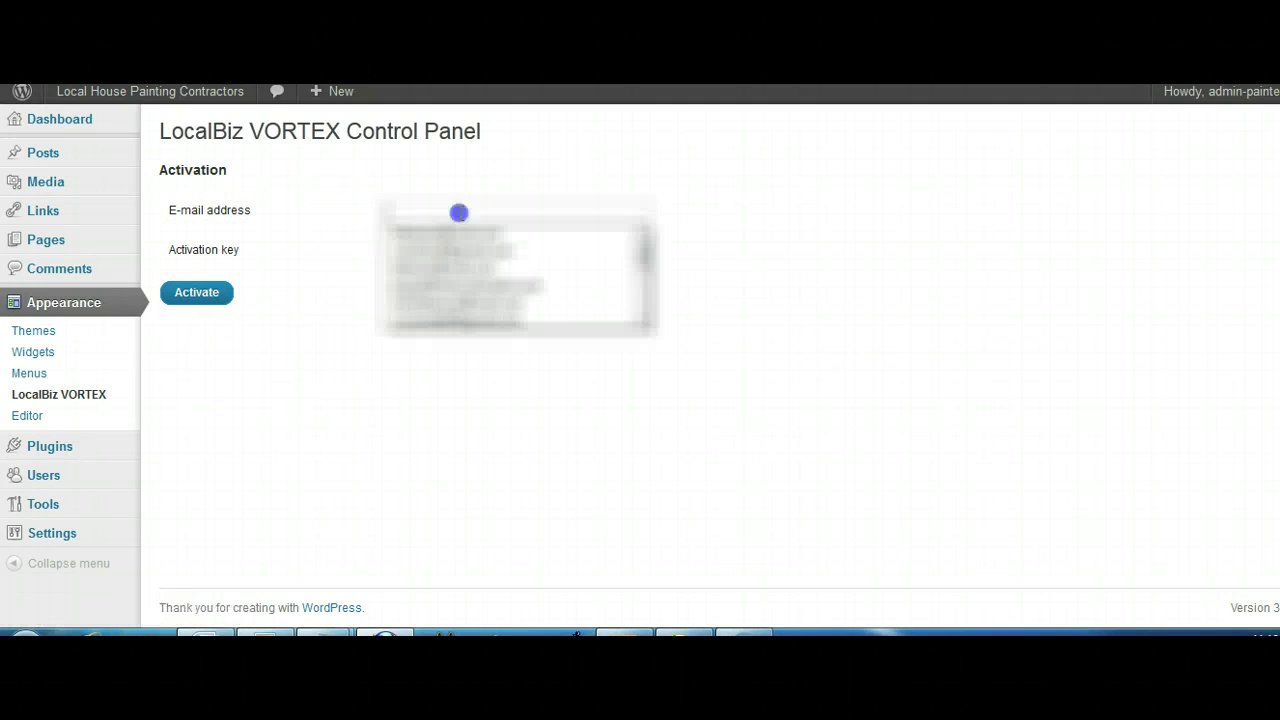
pyautogui.click(431, 271)
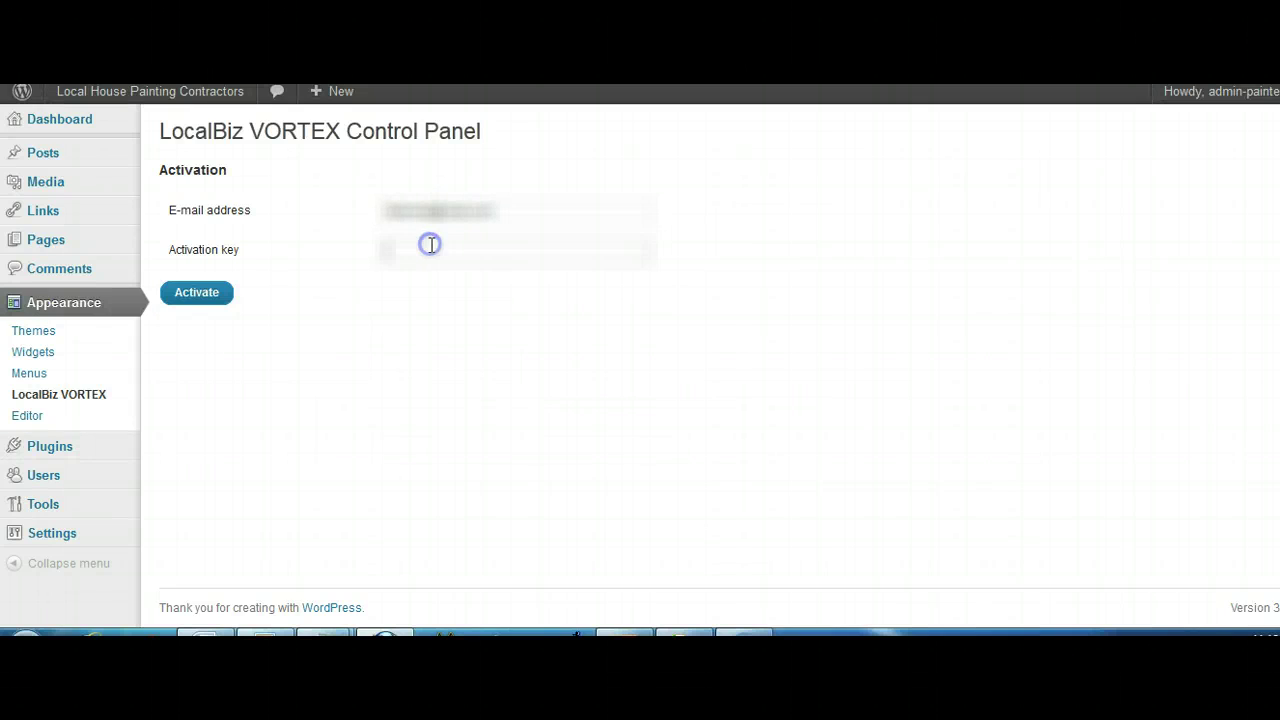
pyautogui.click(431, 249)
pyautogui.click(431, 325)
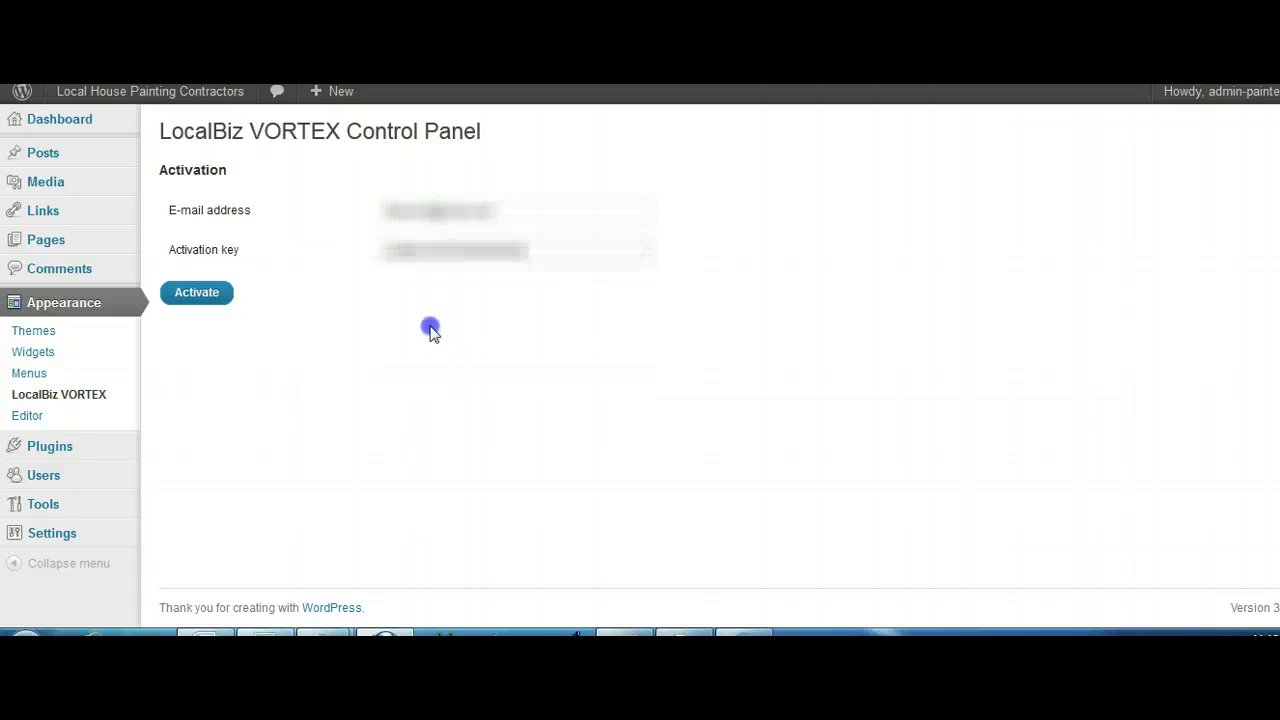
pyautogui.click(197, 300)
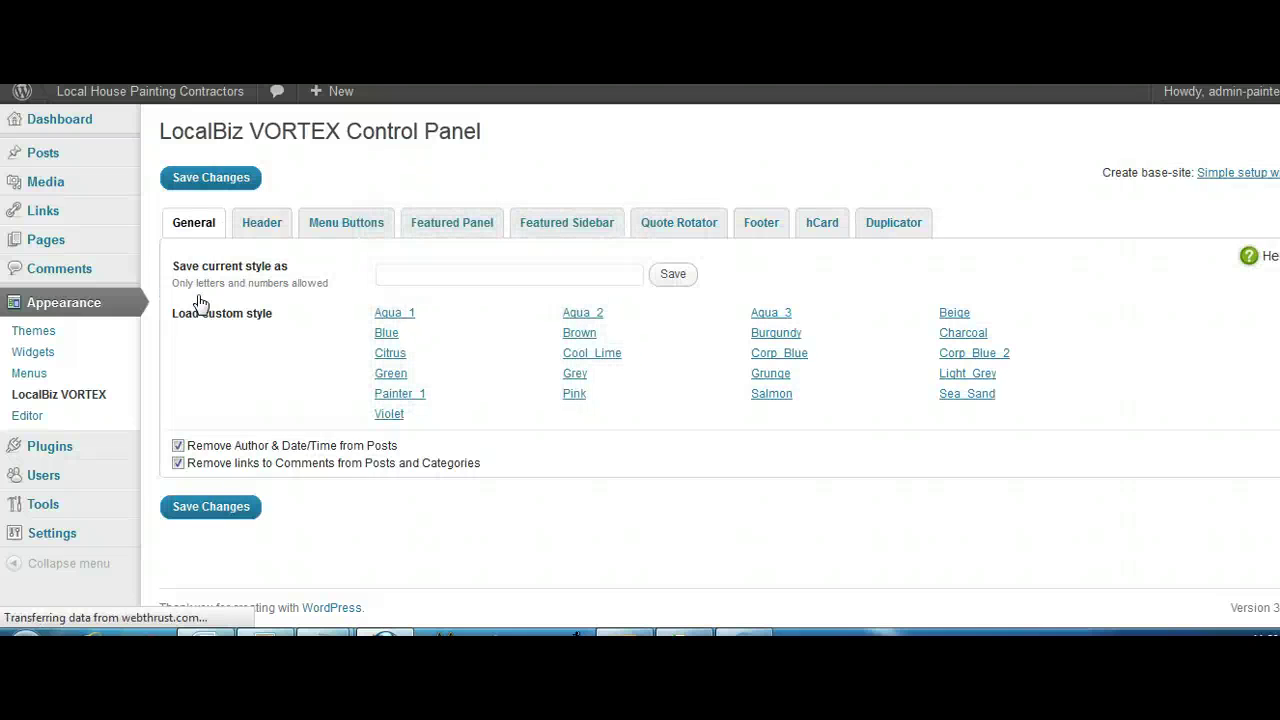
# Load the Painter_1 custom style for the LocalBiz VORTEX theme from its General tab
pyautogui.click(250, 274)
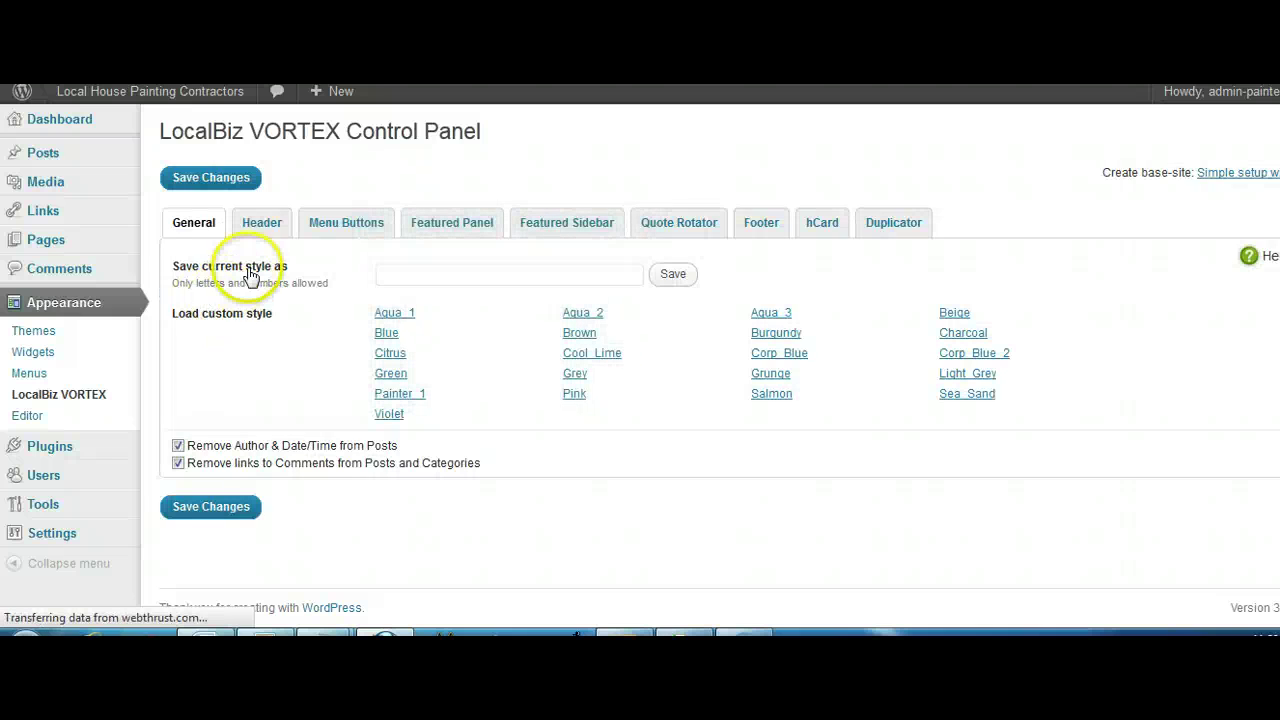
pyautogui.click(399, 396)
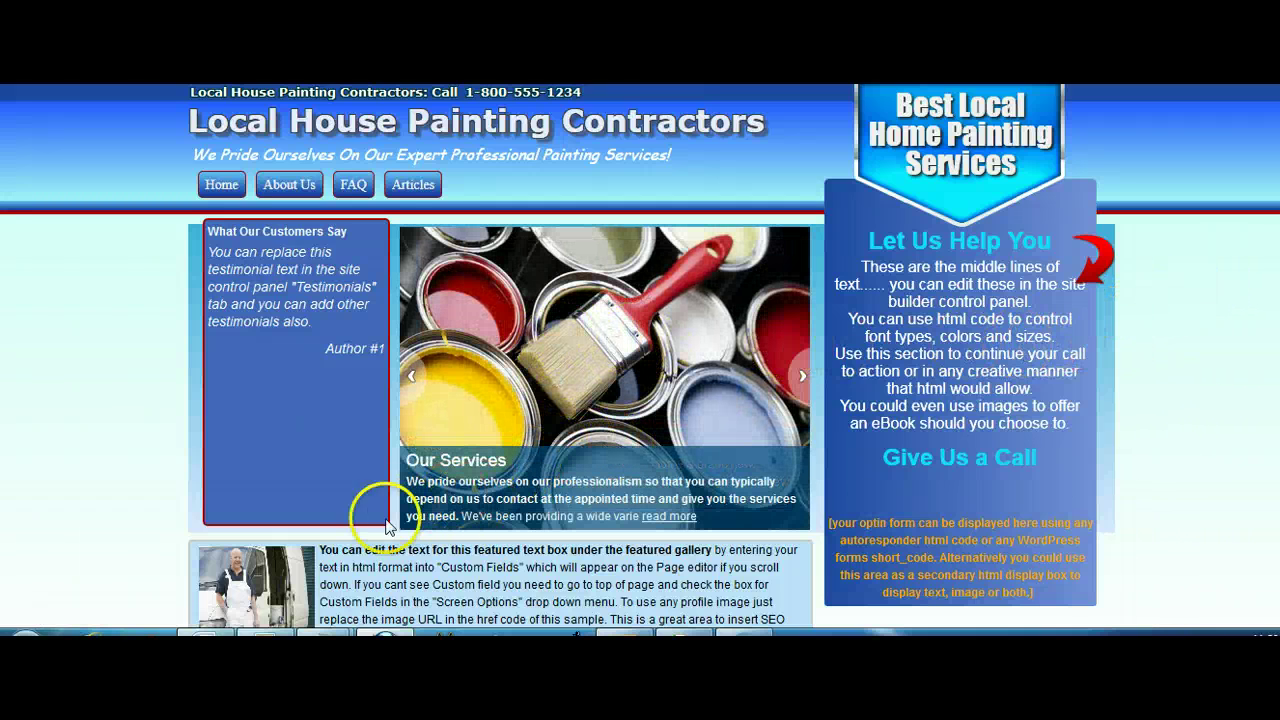
# View the painter photo, then read 'Everything You Ought to Know About House Painting Companies' from Articles
pyautogui.click(268, 588)
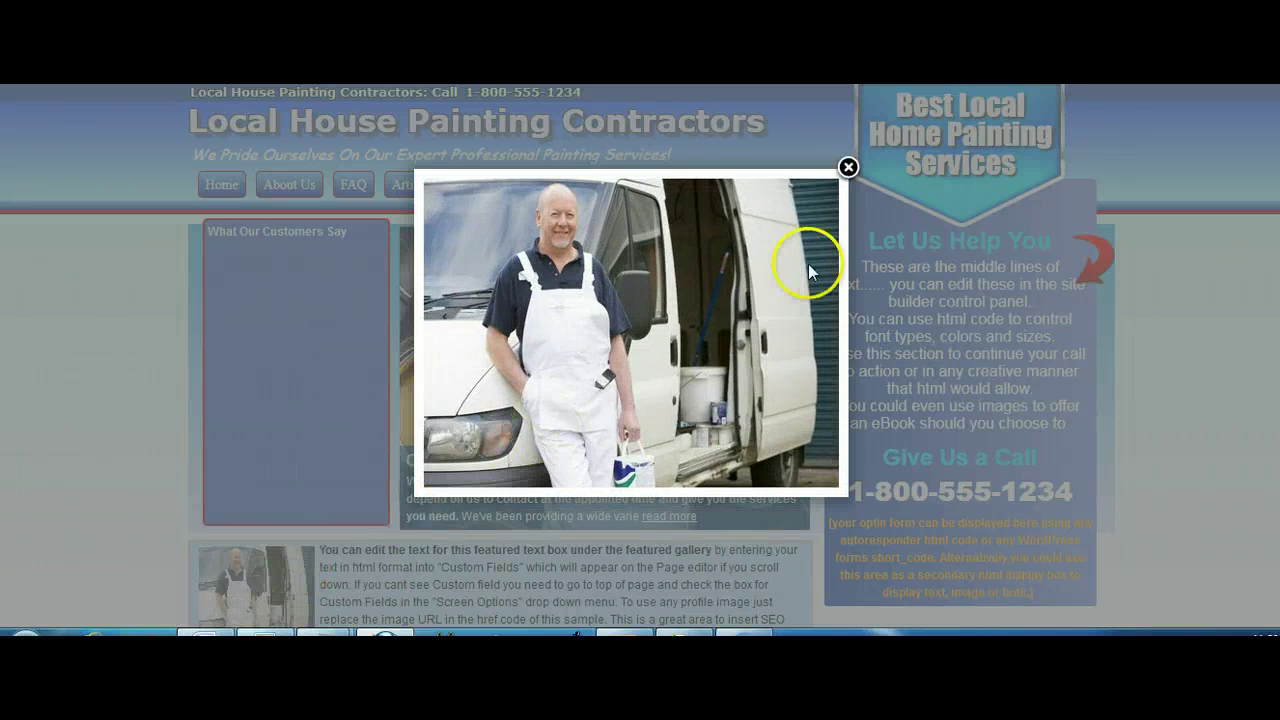
pyautogui.click(847, 167)
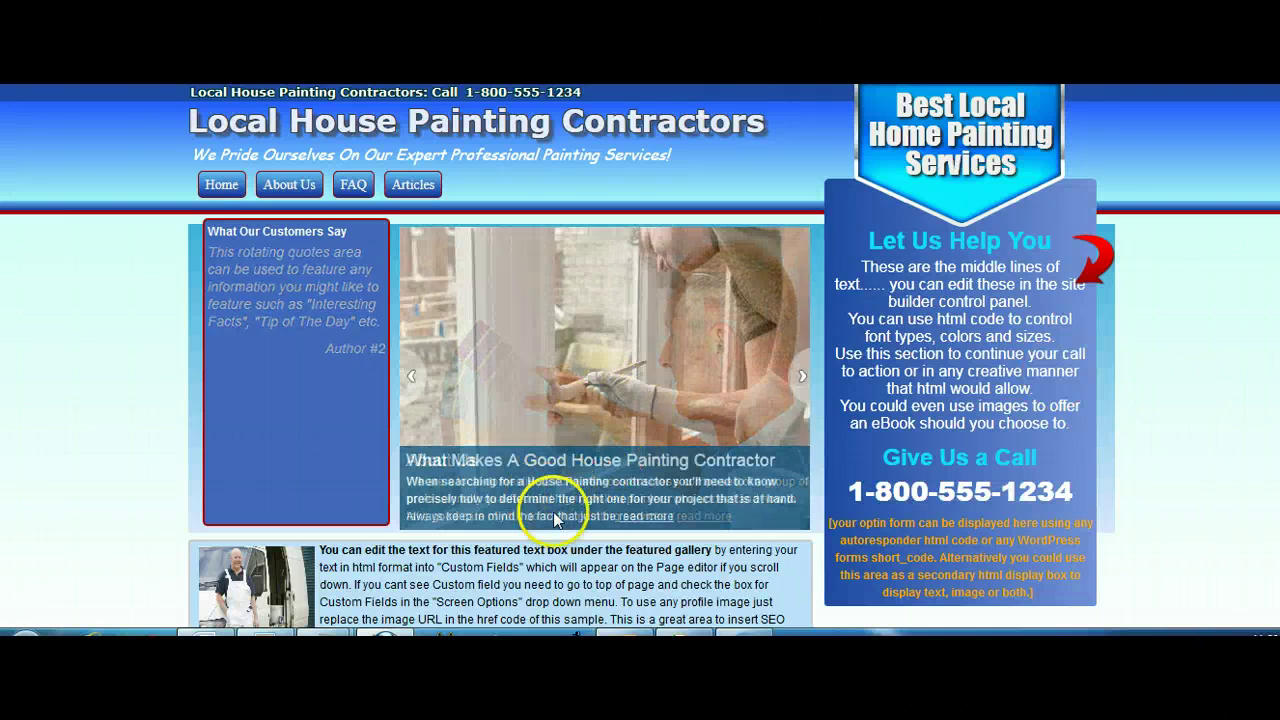
pyautogui.click(428, 194)
pyautogui.click(716, 346)
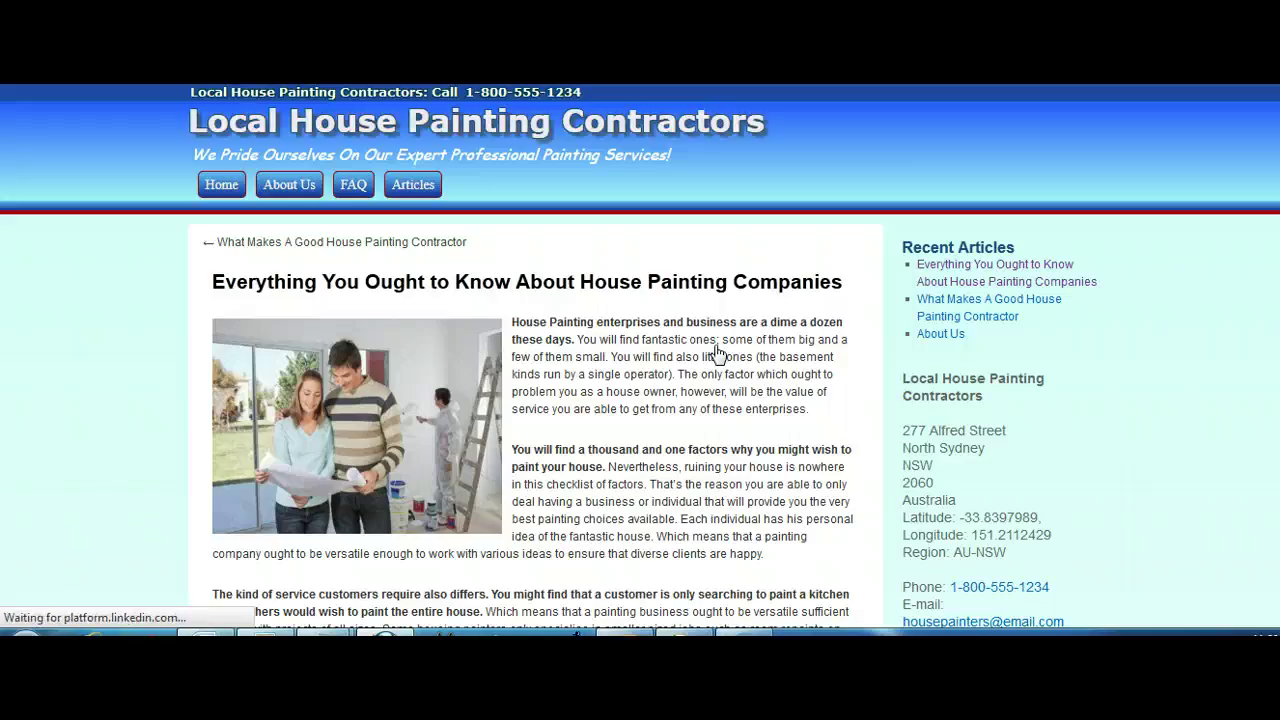
pyautogui.scroll(-15, 716, 355)
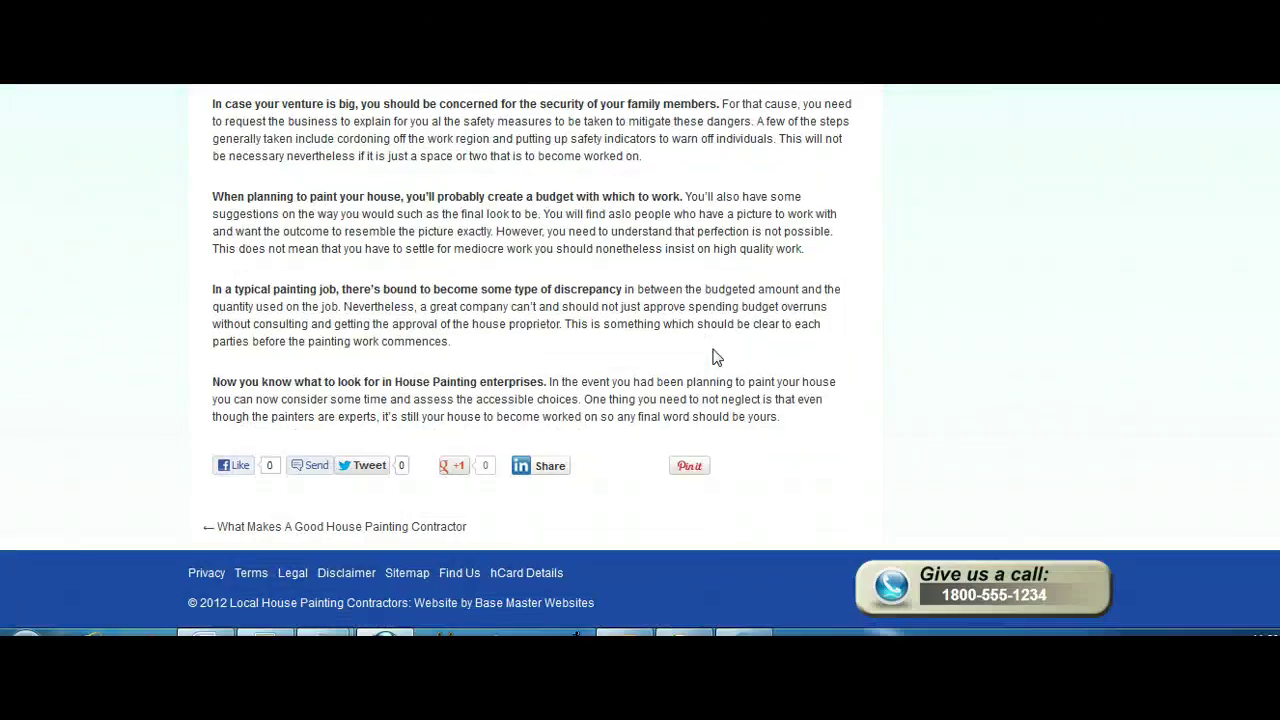
pyautogui.scroll(15, 716, 356)
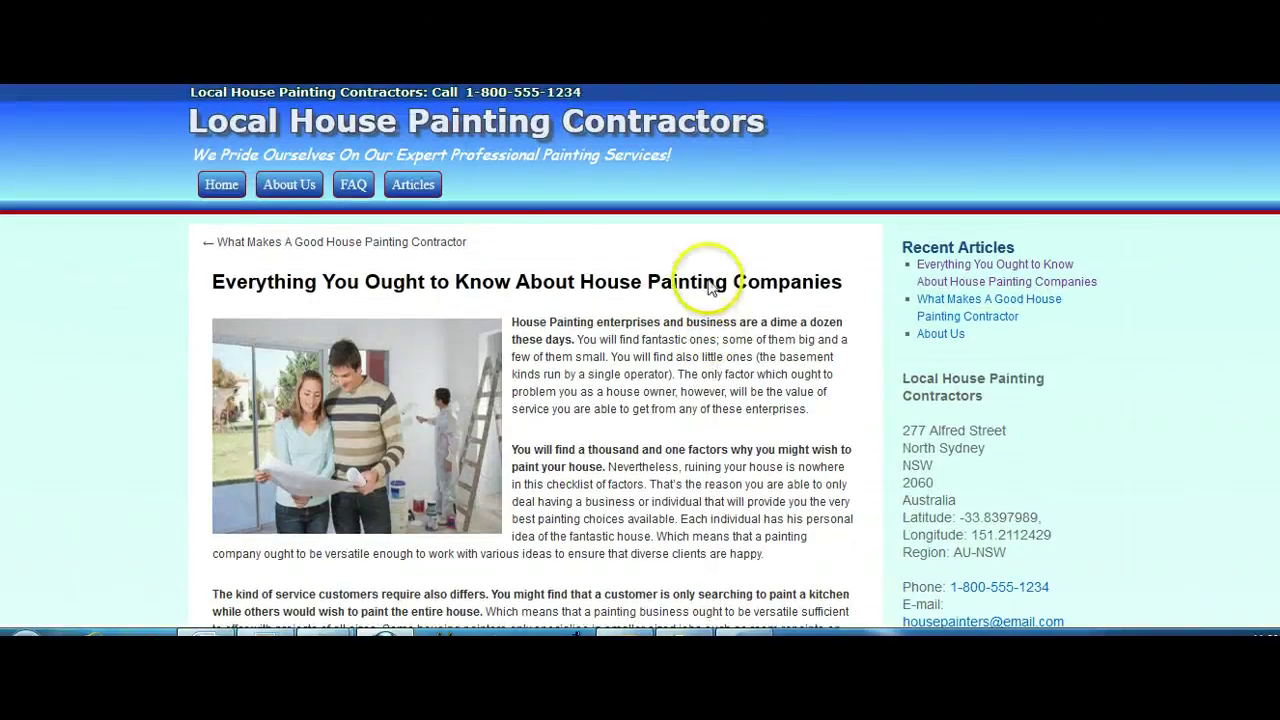
# Open Settings > General and scroll through the site's general settings fields
pyautogui.click(228, 190)
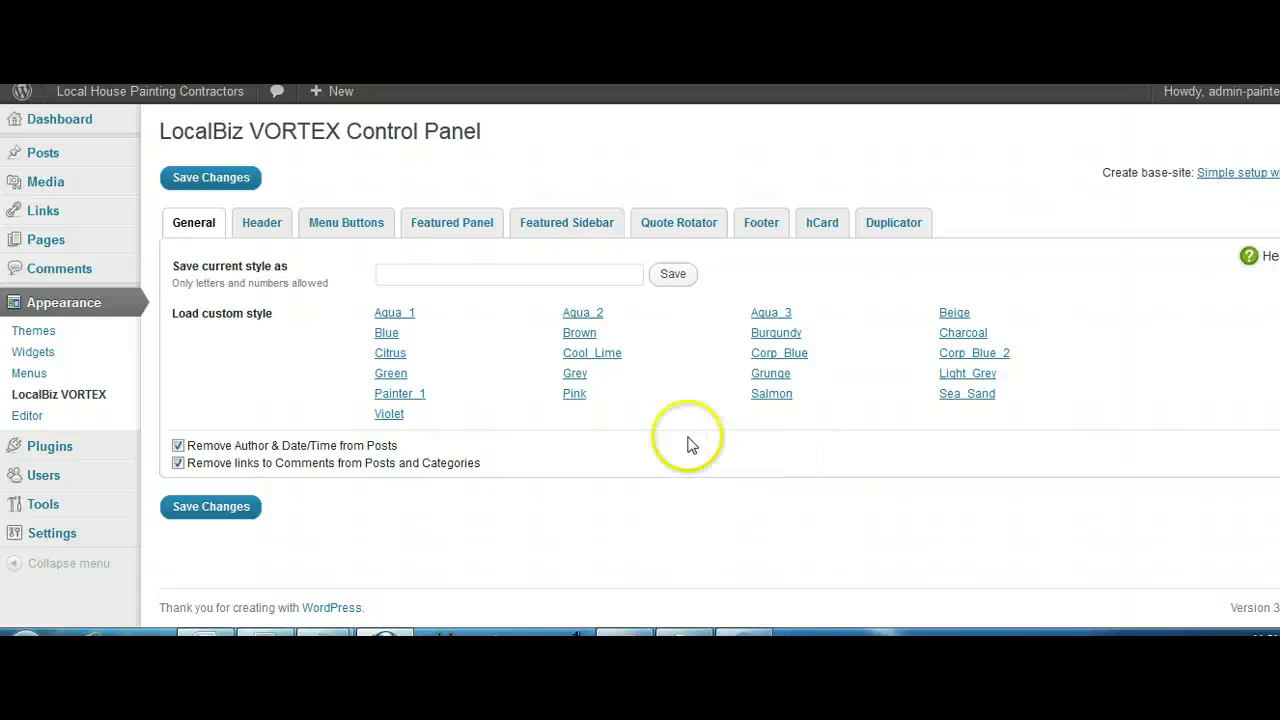
pyautogui.moveTo(45, 532)
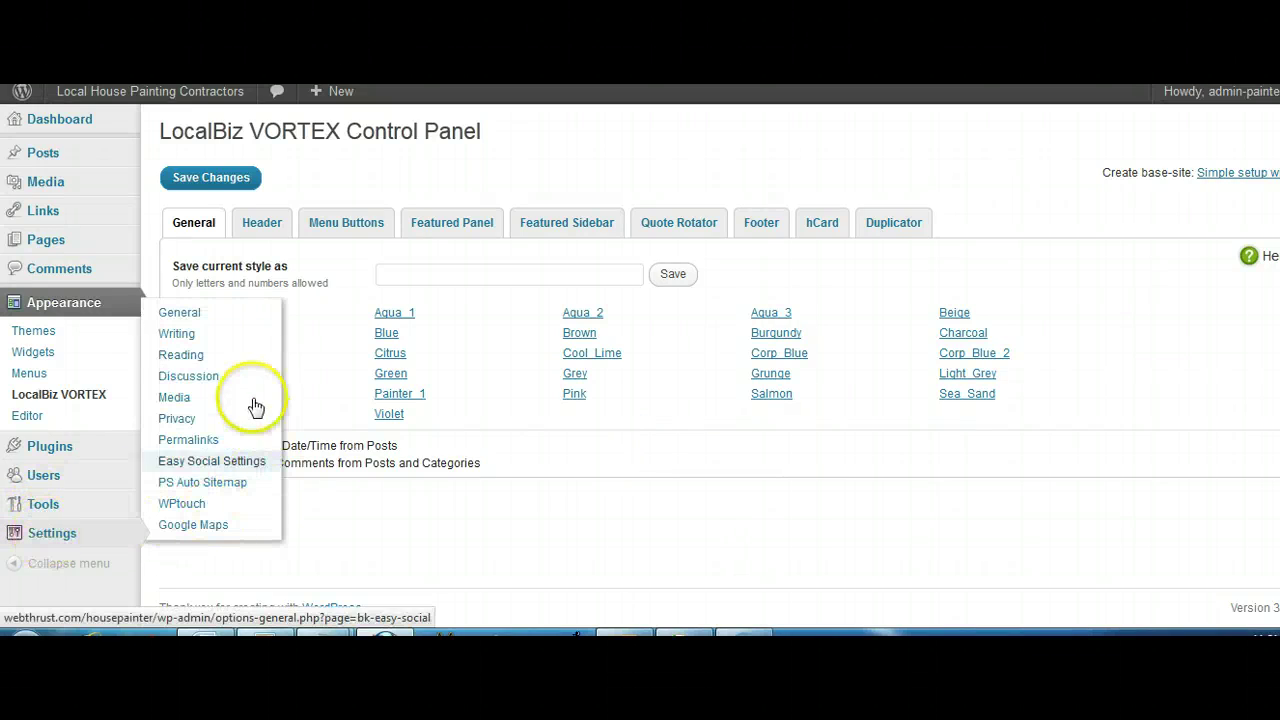
pyautogui.click(398, 394)
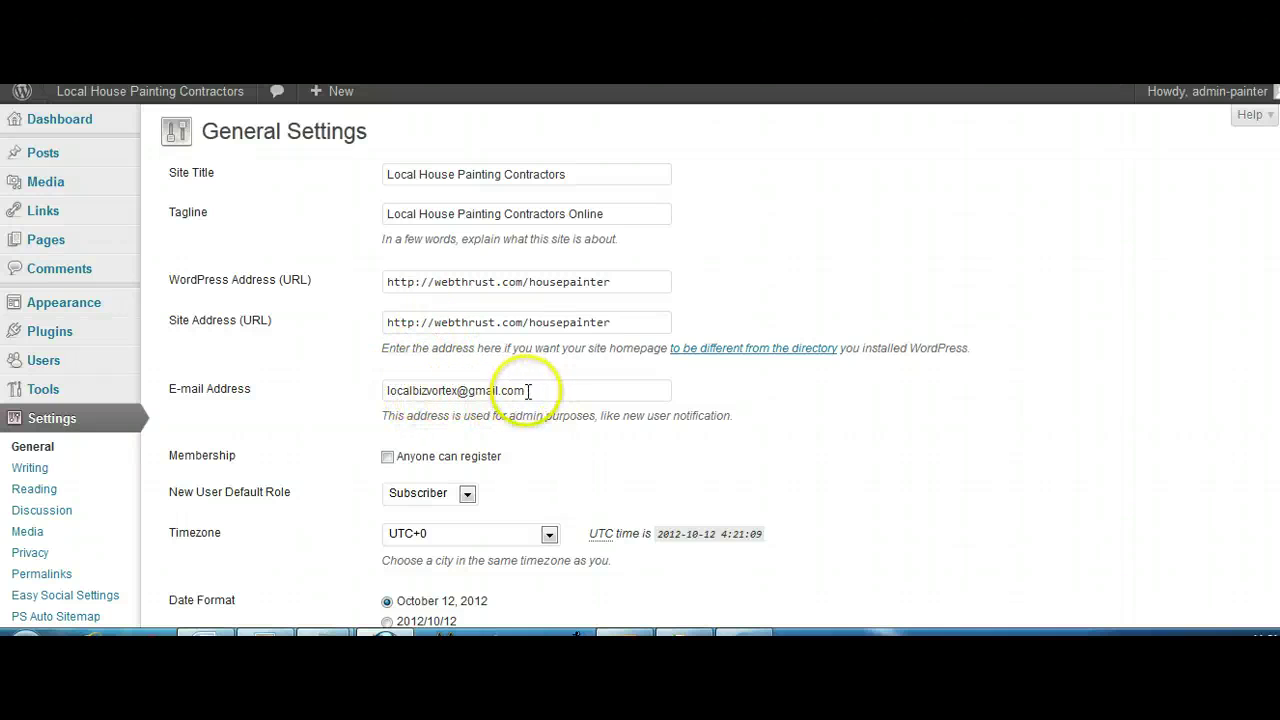
pyautogui.scroll(-5, 550, 410)
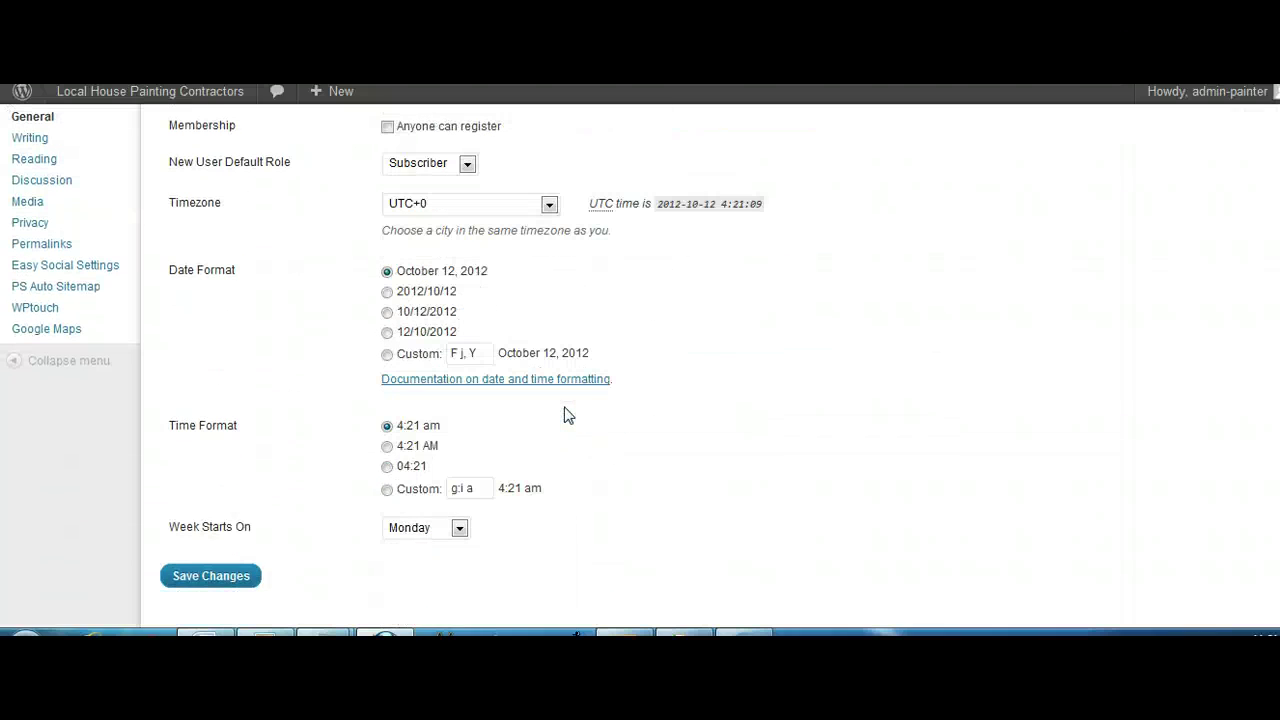
pyautogui.scroll(5, 565, 417)
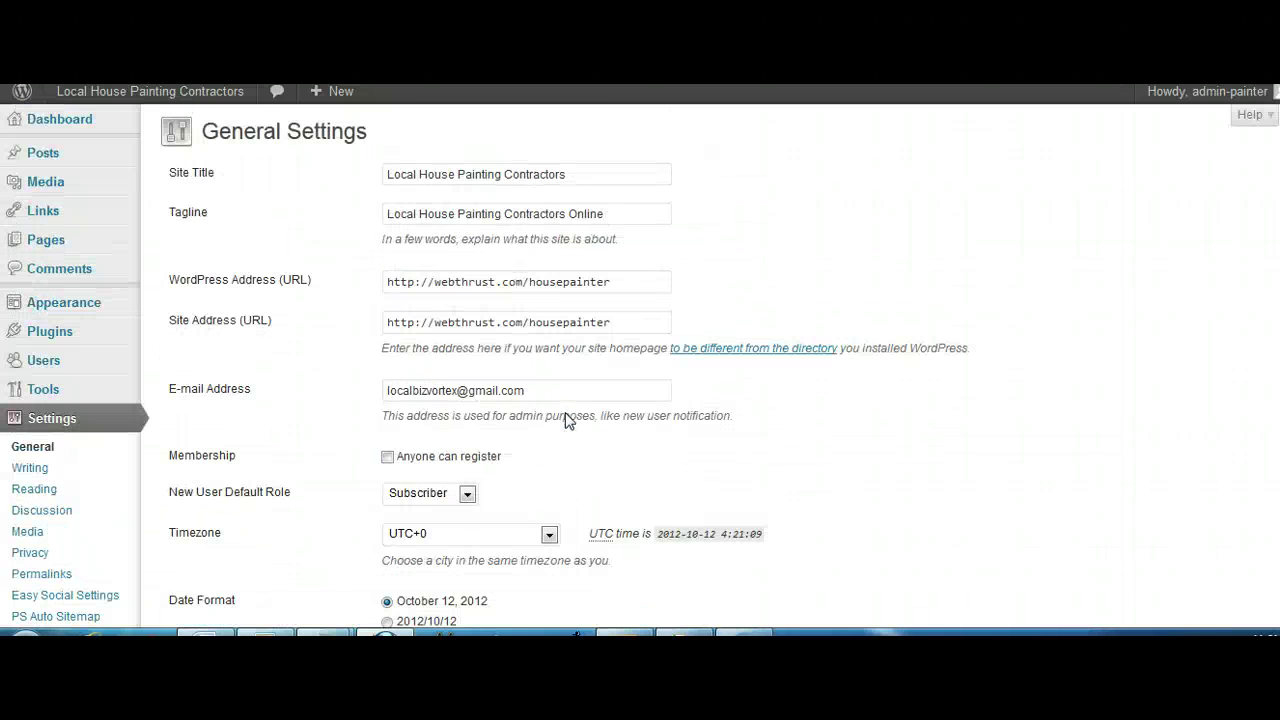
pyautogui.scroll(-1, 273, 430)
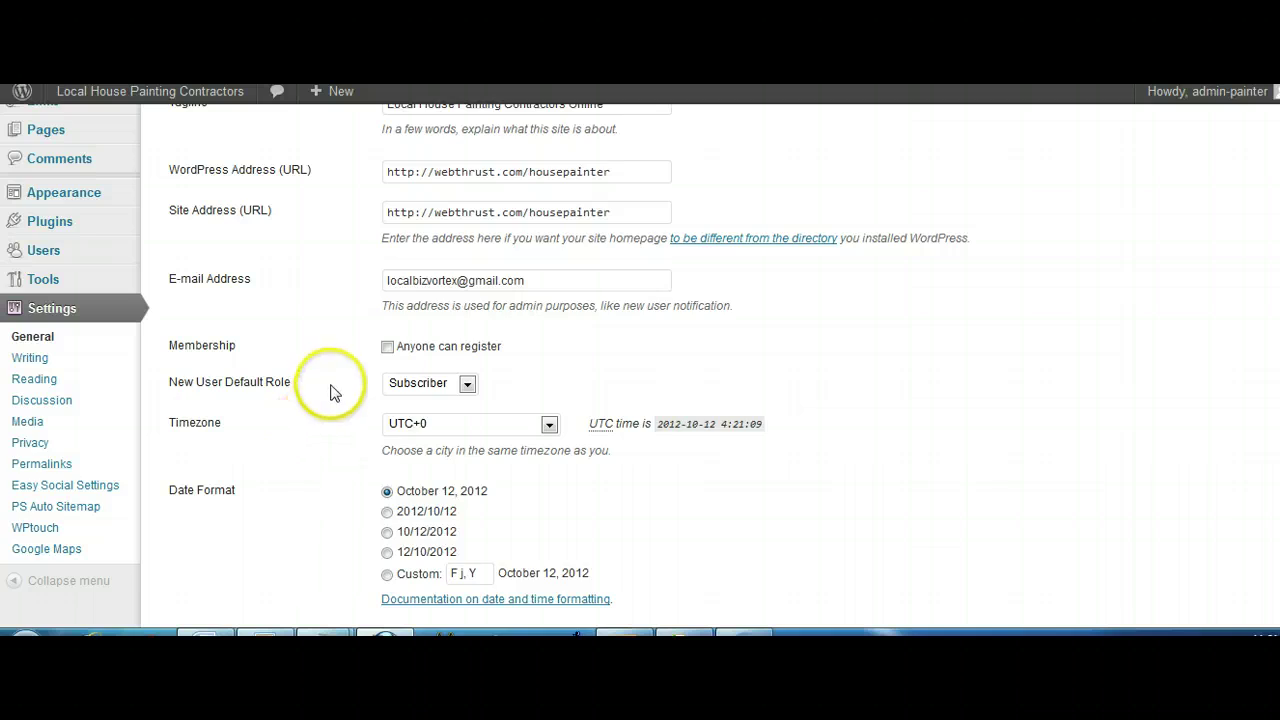
pyautogui.scroll(1, 290, 385)
# Bring up Users > Your Profile and look over its personal options and contact details
pyautogui.moveTo(44, 362)
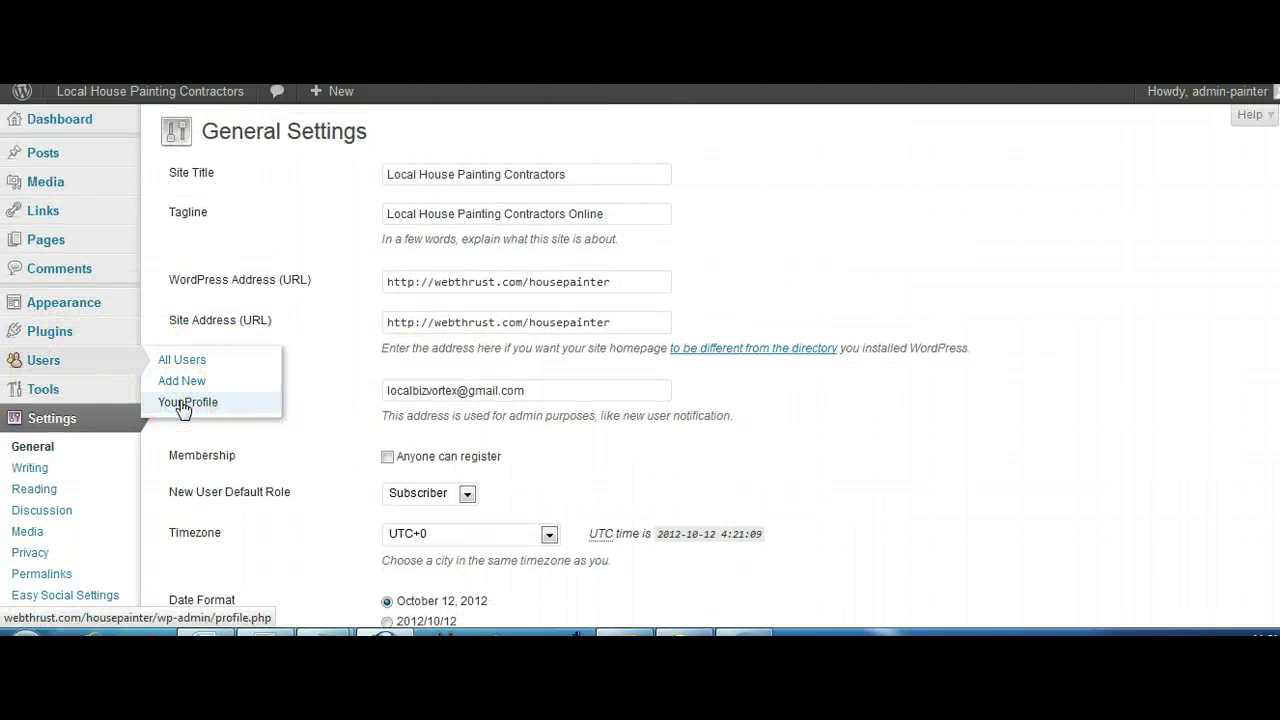
pyautogui.scroll(-7, 580, 409)
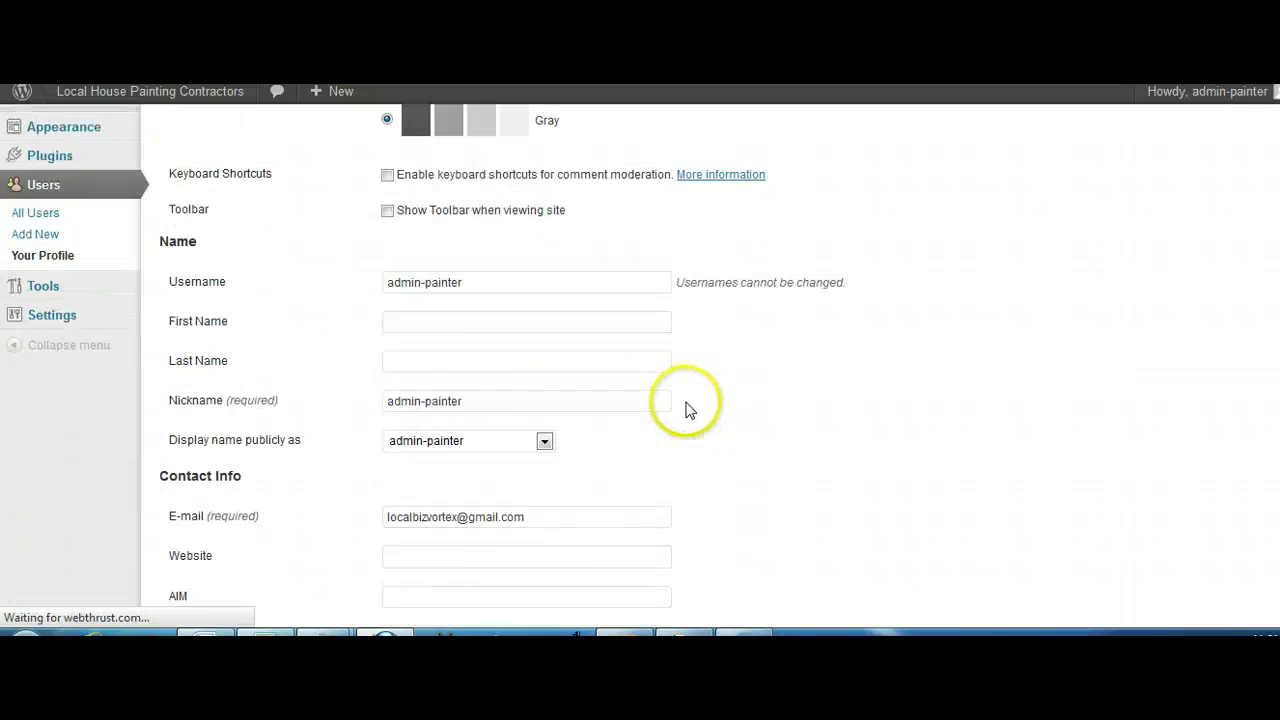
pyautogui.scroll(-3, 400, 509)
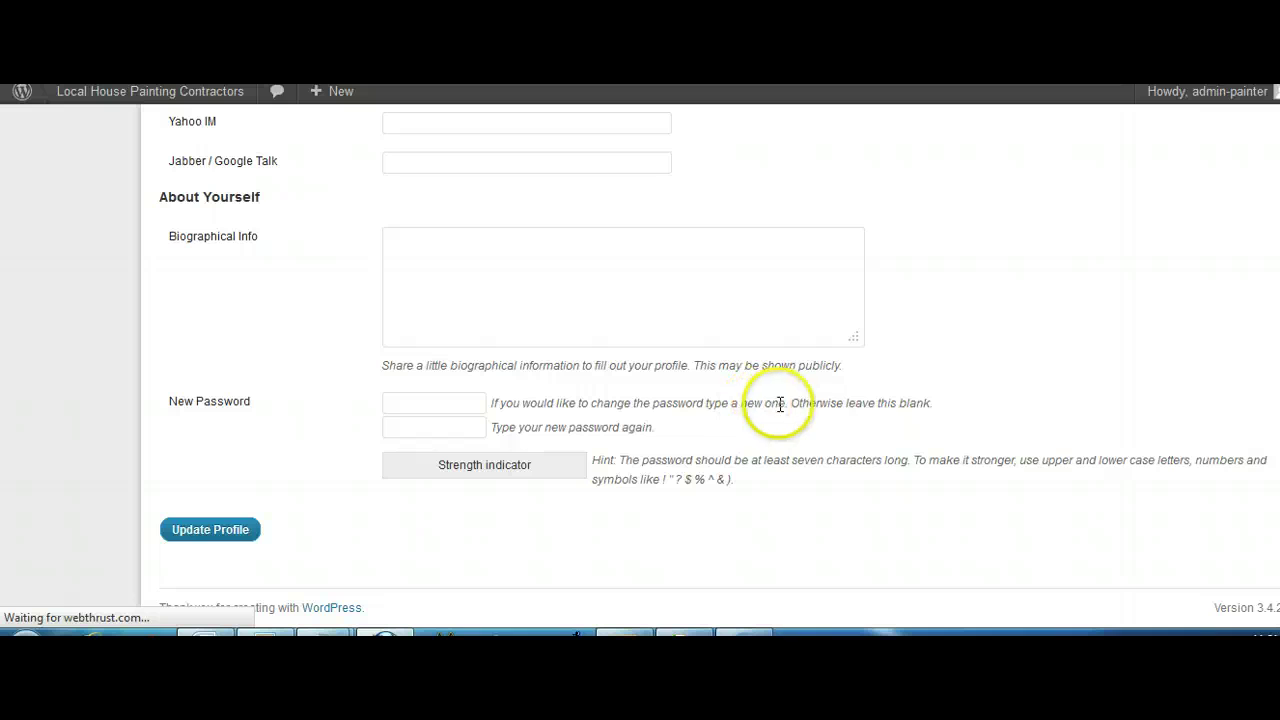
pyautogui.scroll(4, 740, 400)
pyautogui.scroll(5, 742, 404)
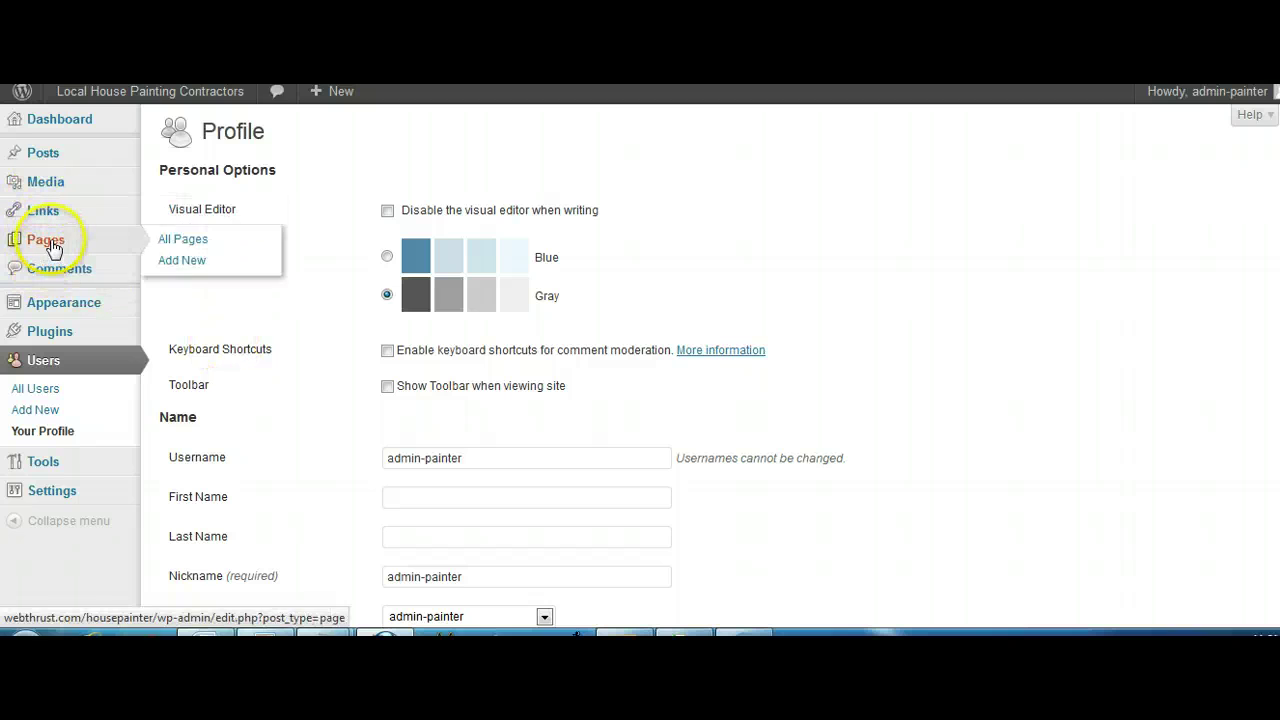
# Open the LocalBiz VORTEX control panel and look over its Footer settings
pyautogui.click(229, 367)
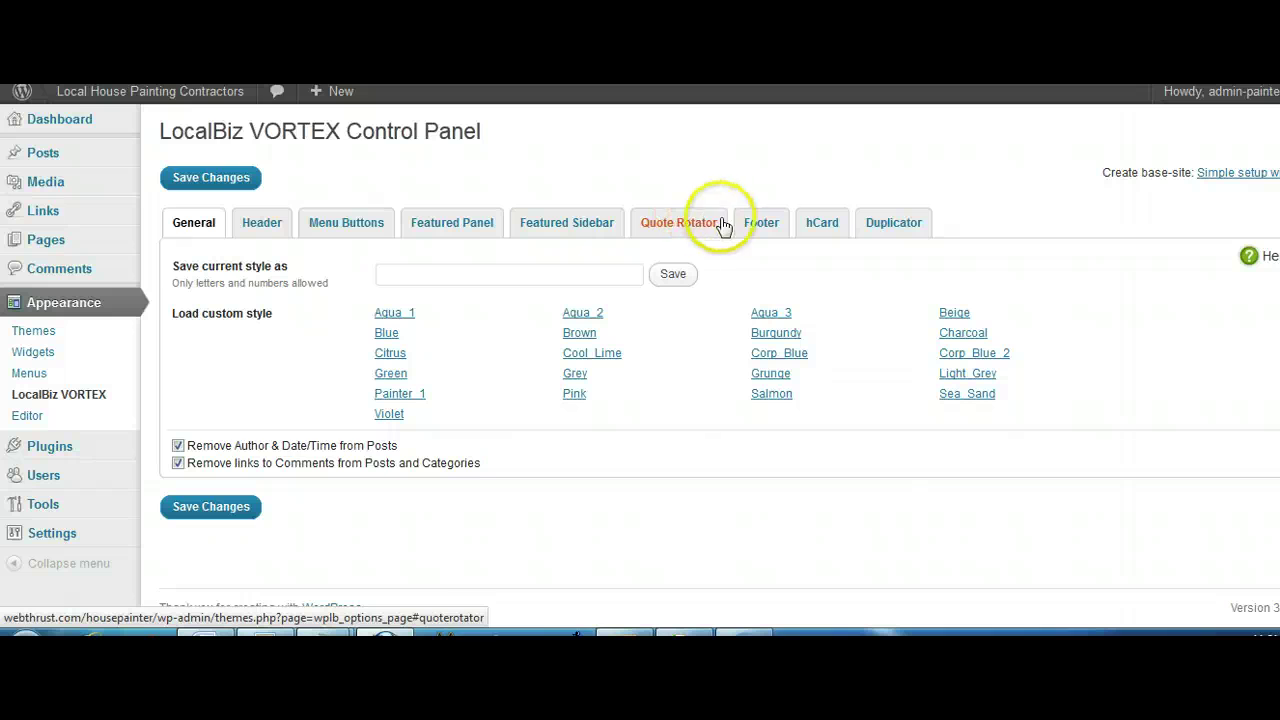
pyautogui.click(757, 224)
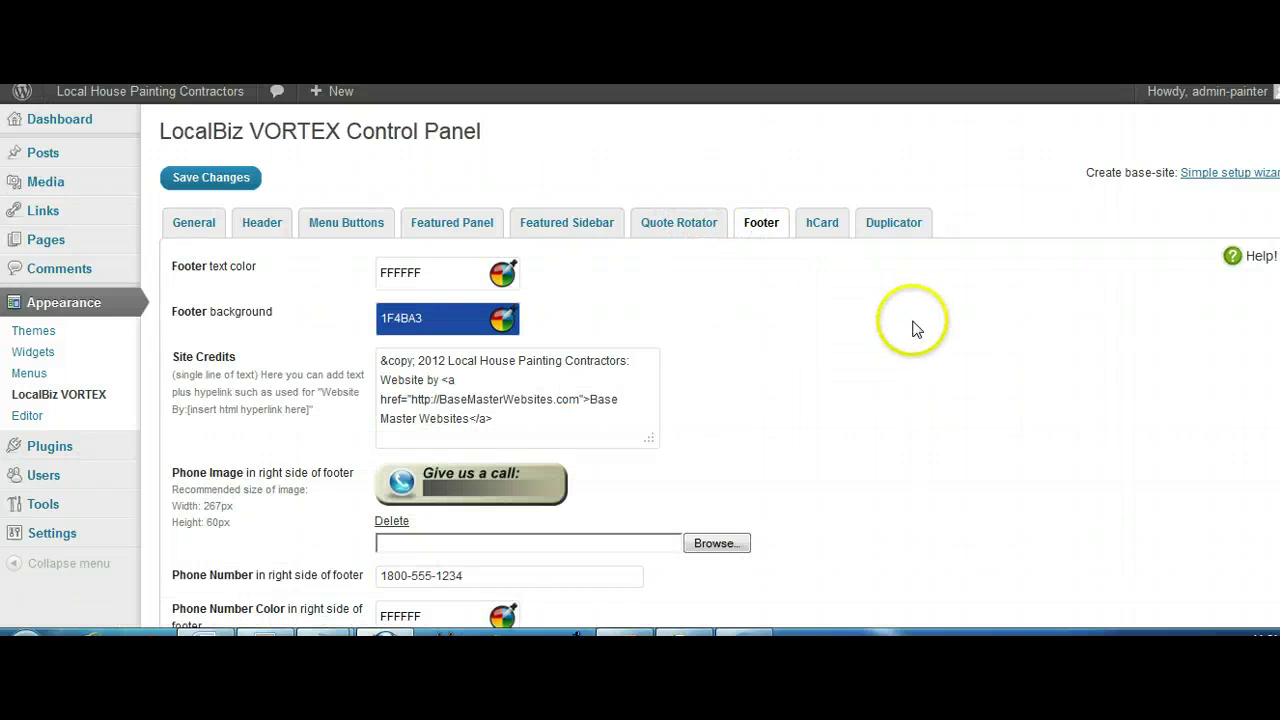
pyautogui.scroll(-2, 912, 330)
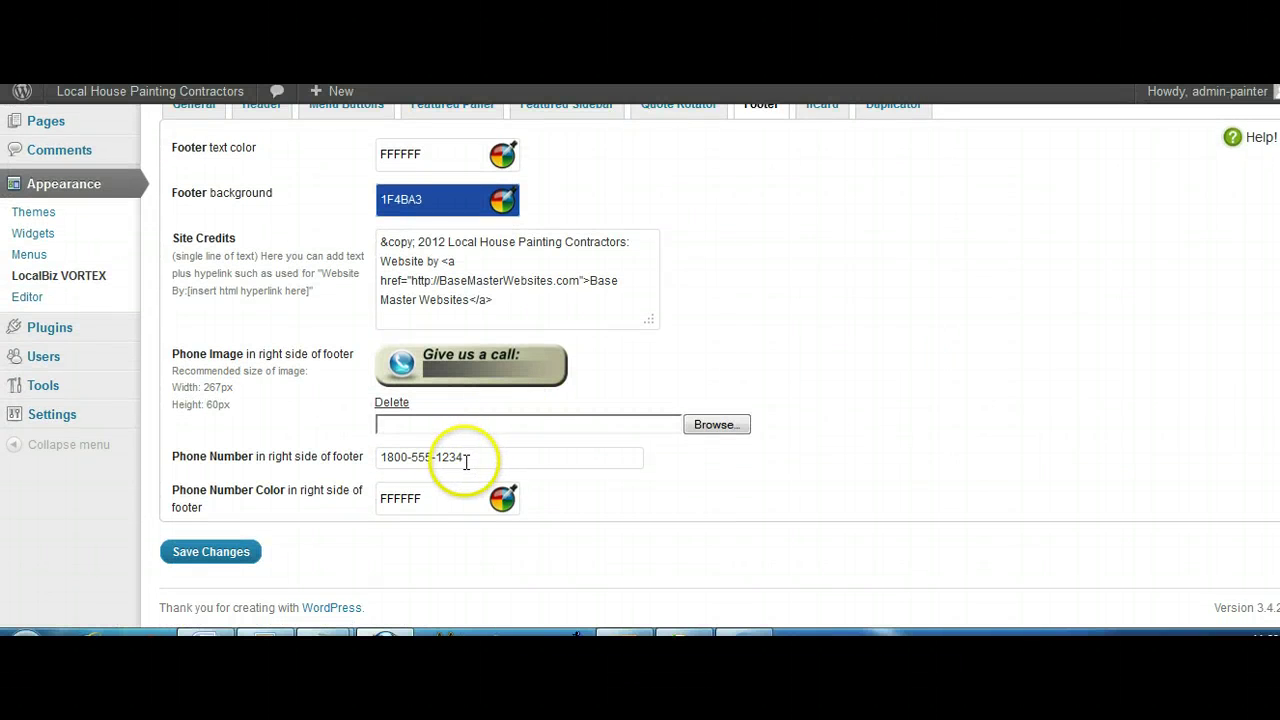
pyautogui.scroll(2, 860, 358)
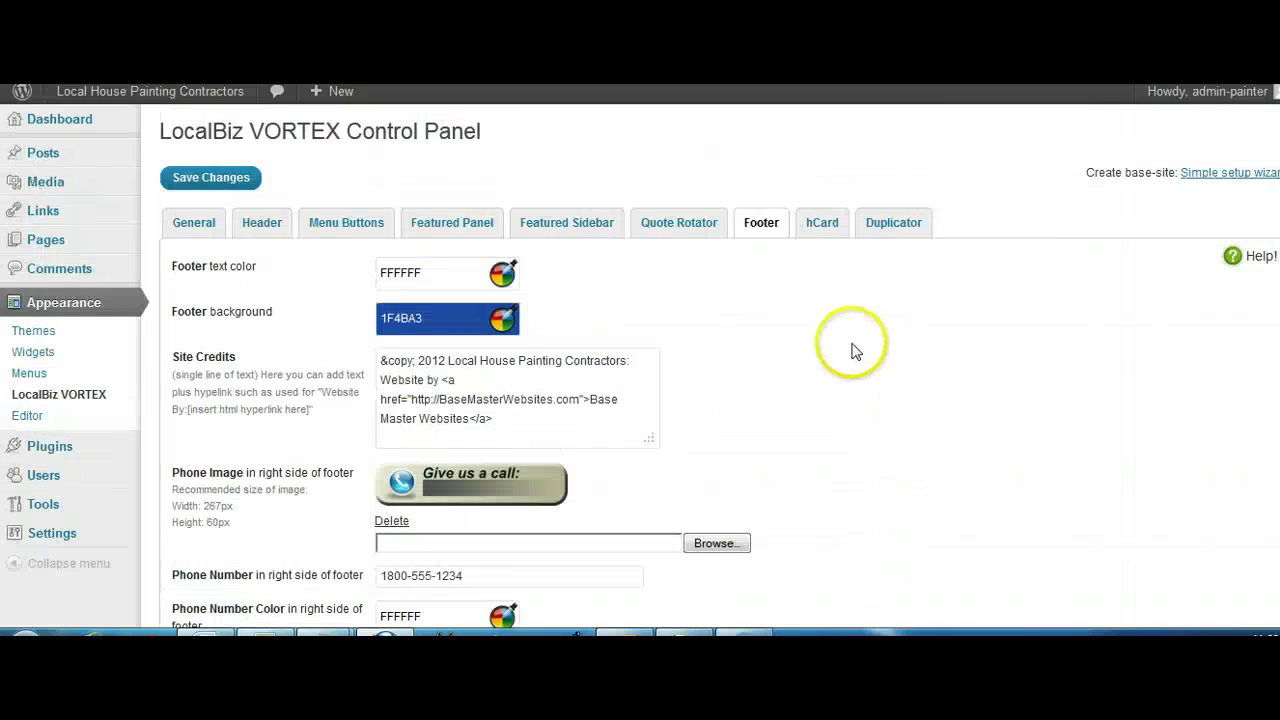
# Review the hCard business contact details, then go to the list of all posts
pyautogui.click(826, 234)
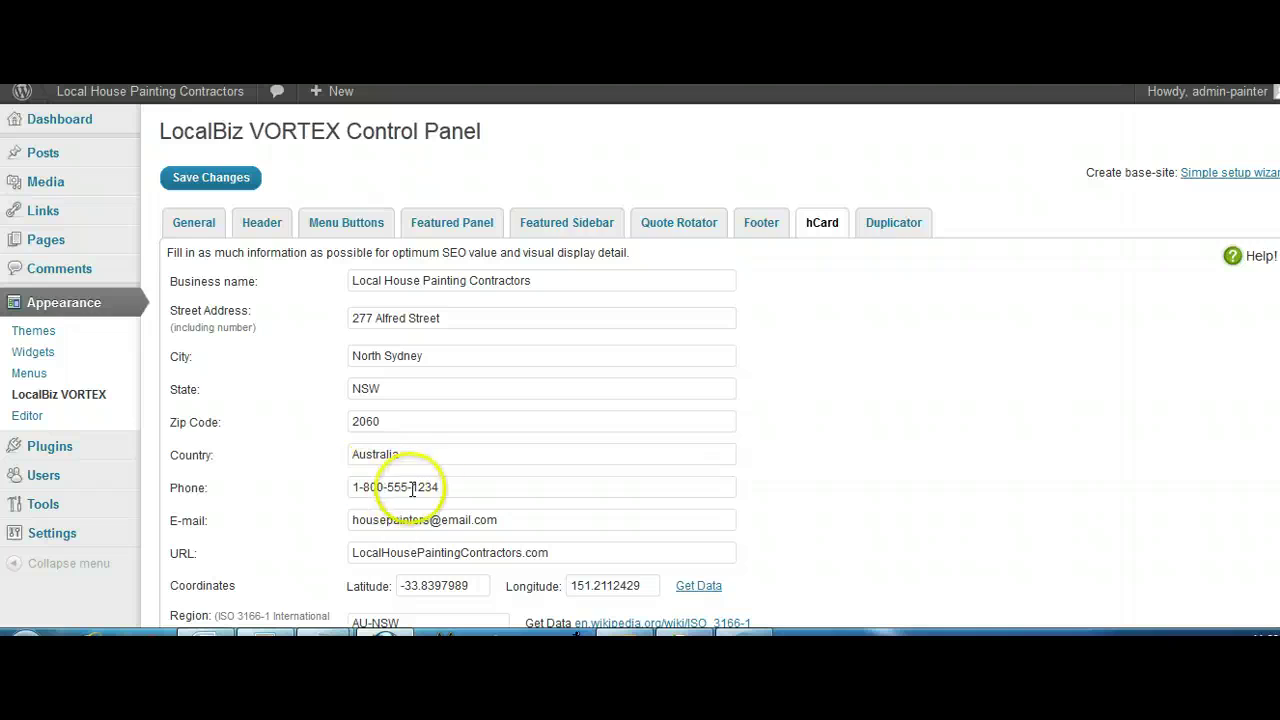
pyautogui.scroll(-7, 1176, 490)
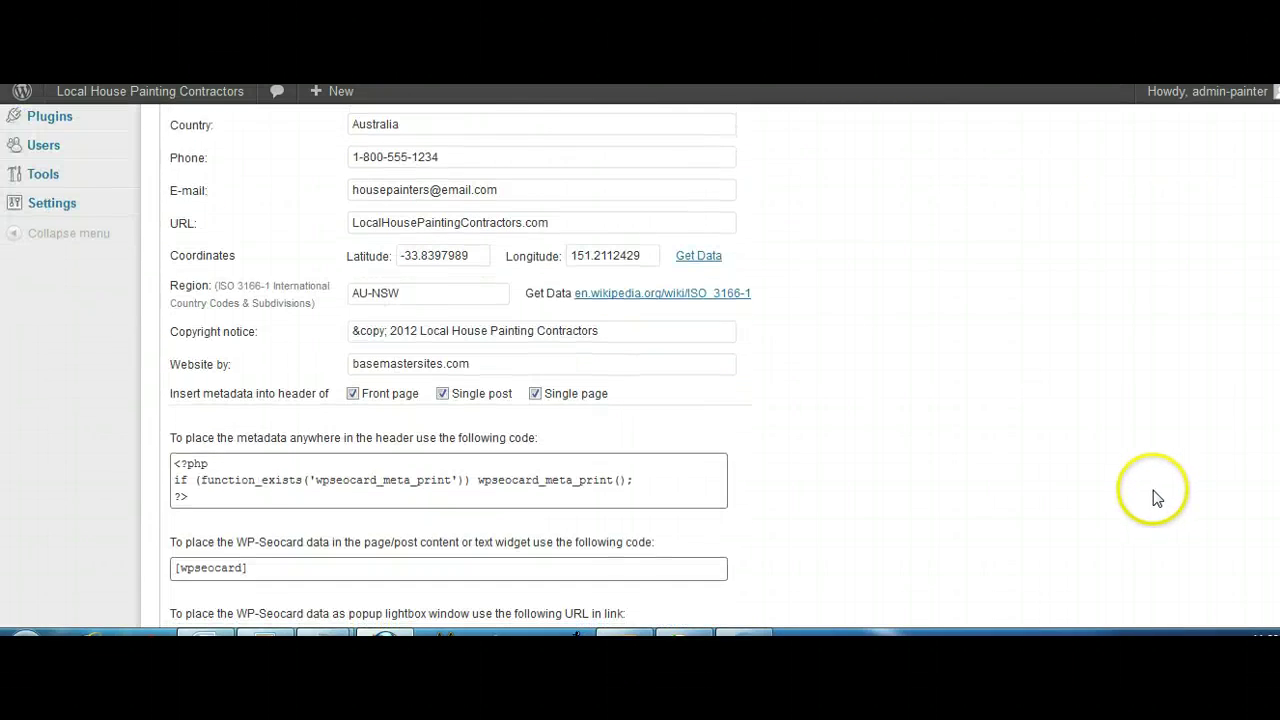
pyautogui.scroll(-1, 1155, 497)
pyautogui.scroll(5, 1155, 497)
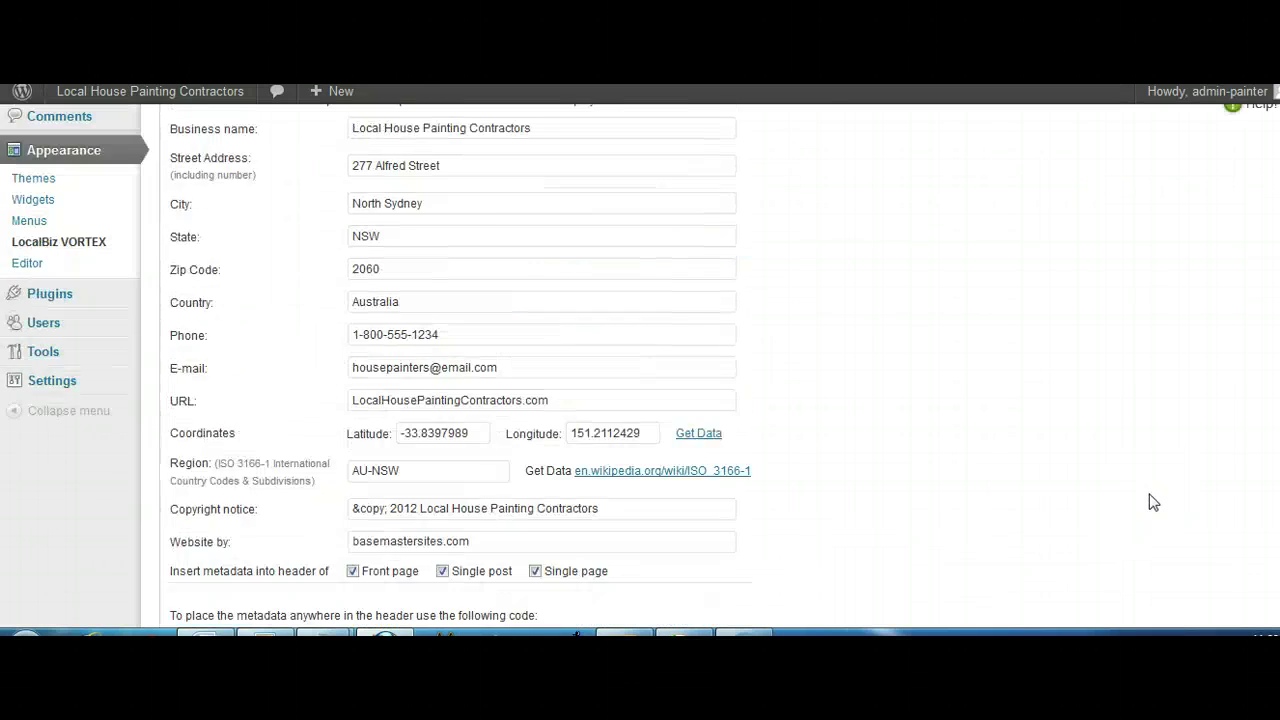
pyautogui.scroll(1, 1152, 502)
pyautogui.click(1150, 475)
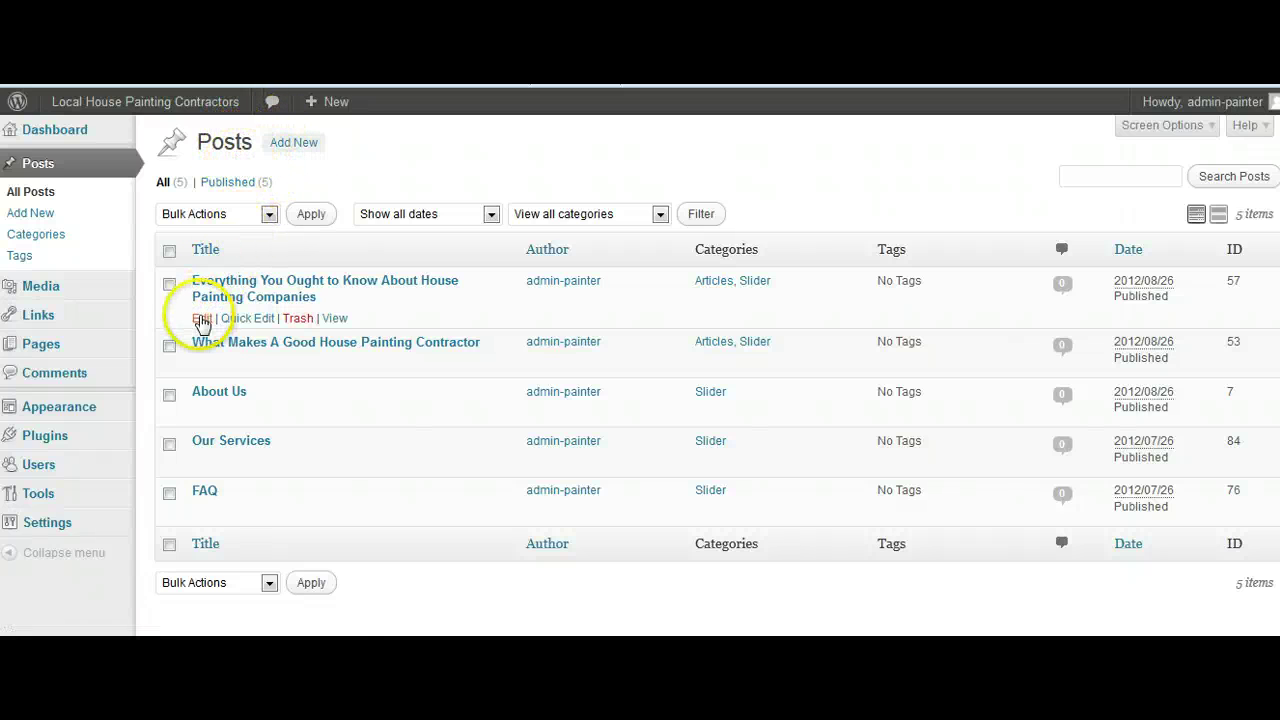
# Edit the house painting companies article, preview it, and scroll through its Syntax Spin Editor
pyautogui.click(200, 318)
pyautogui.click(201, 320)
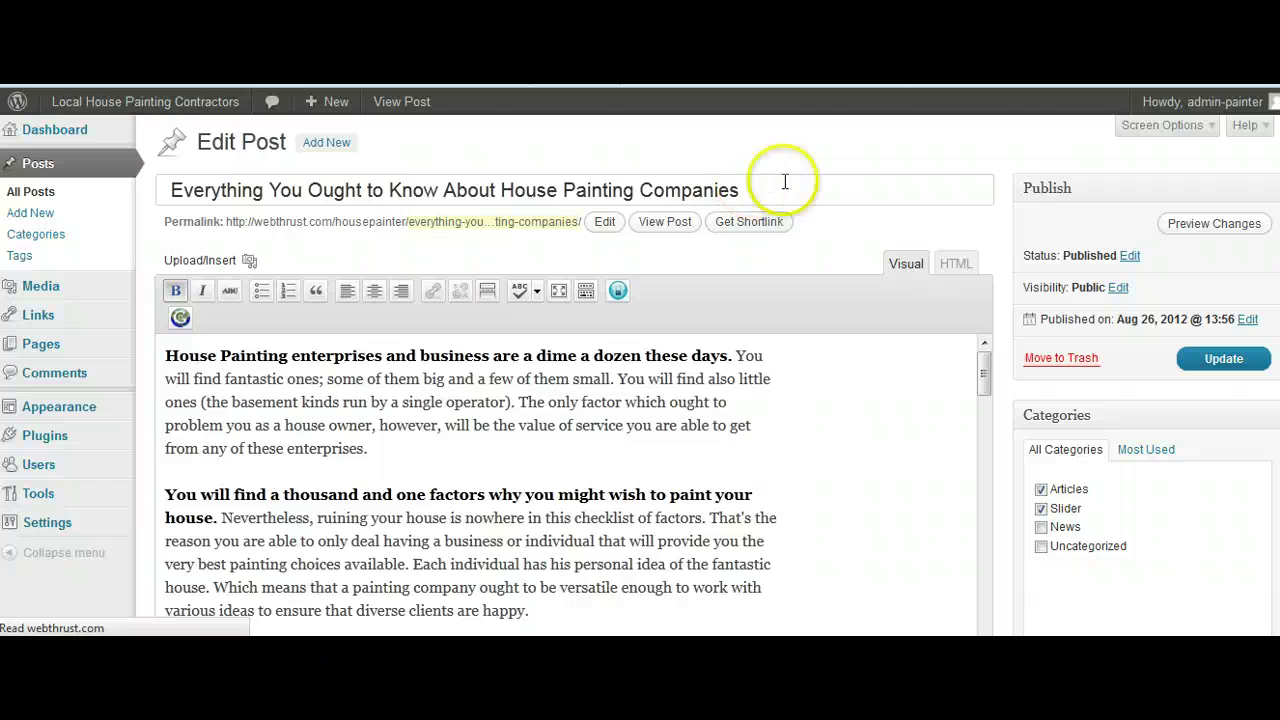
pyautogui.click(1214, 223)
pyautogui.scroll(-3, 1214, 223)
pyautogui.scroll(-5, 574, 380)
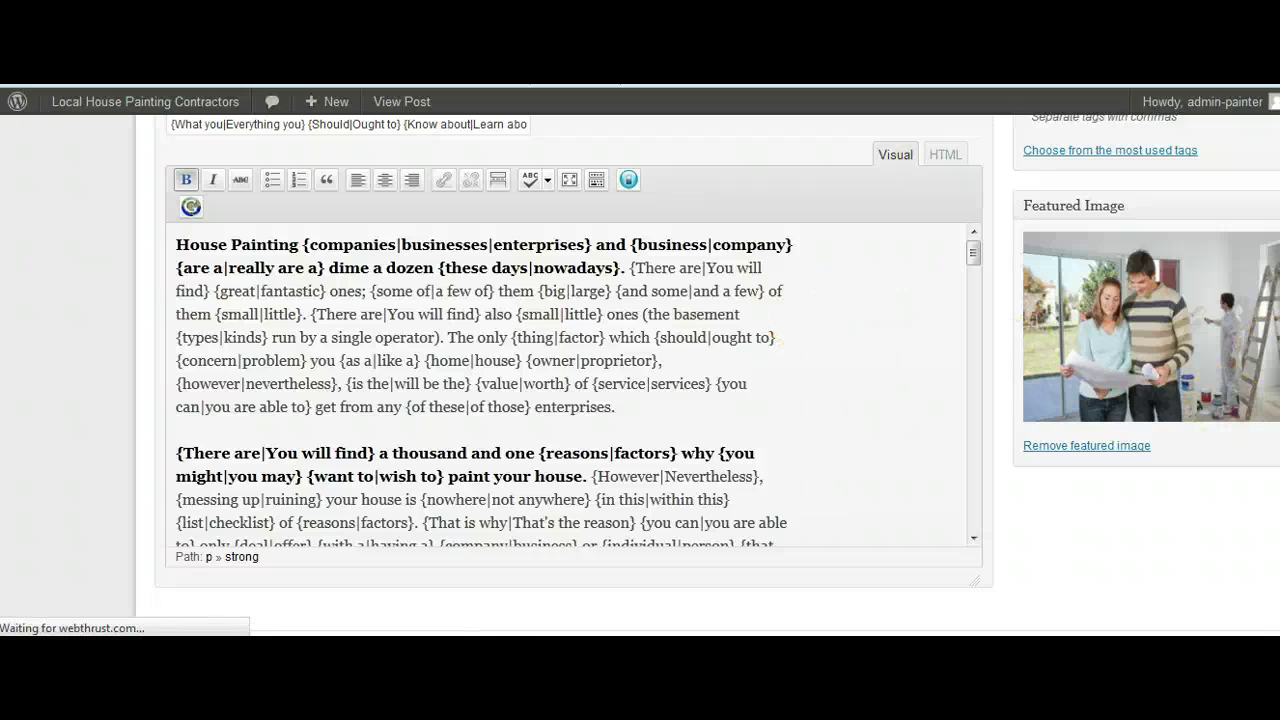
pyautogui.scroll(1, 751, 256)
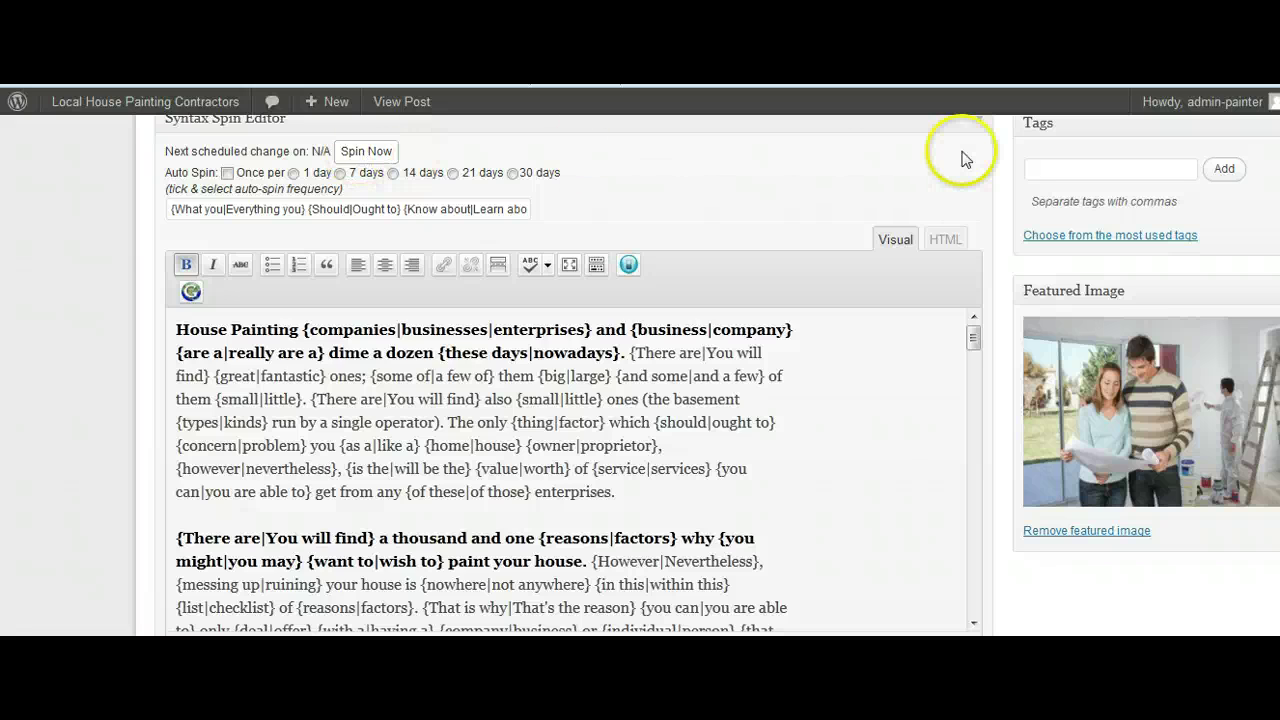
pyautogui.scroll(10, 640, 375)
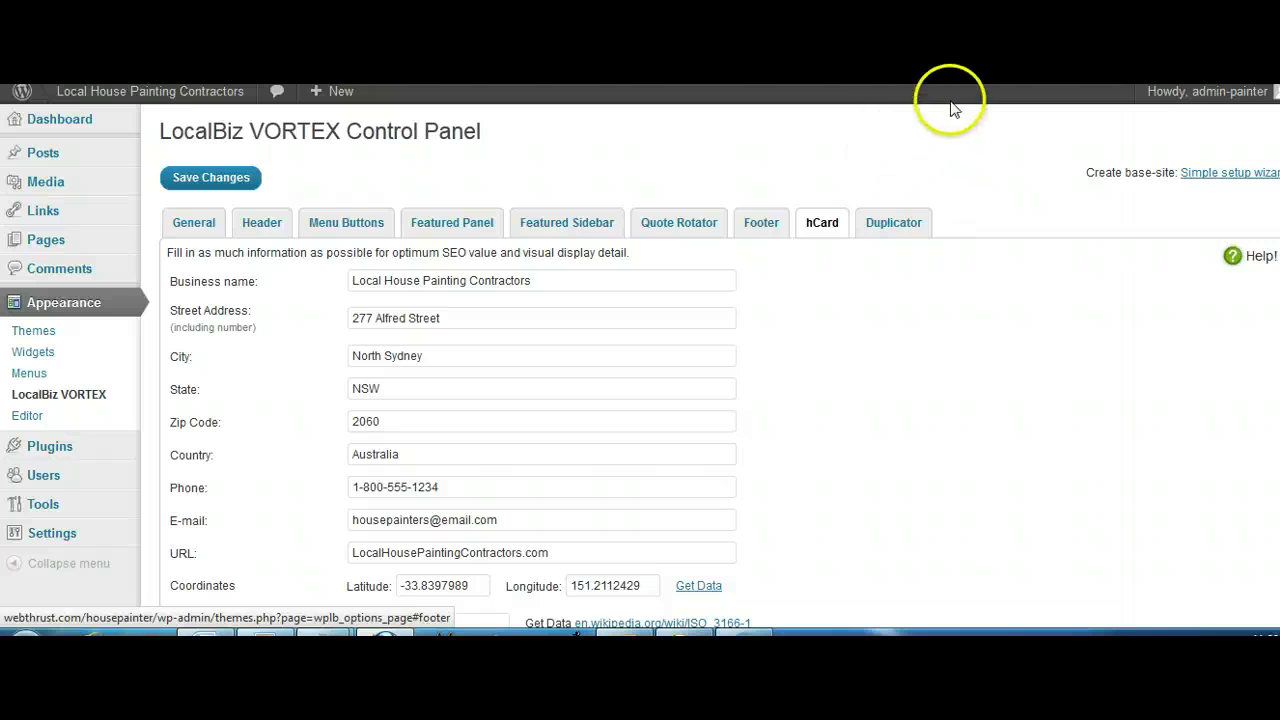
# Switch to the live site tab and select the webthrust.com/housepainter address
pyautogui.hotkey('ctrl', 'Tab')
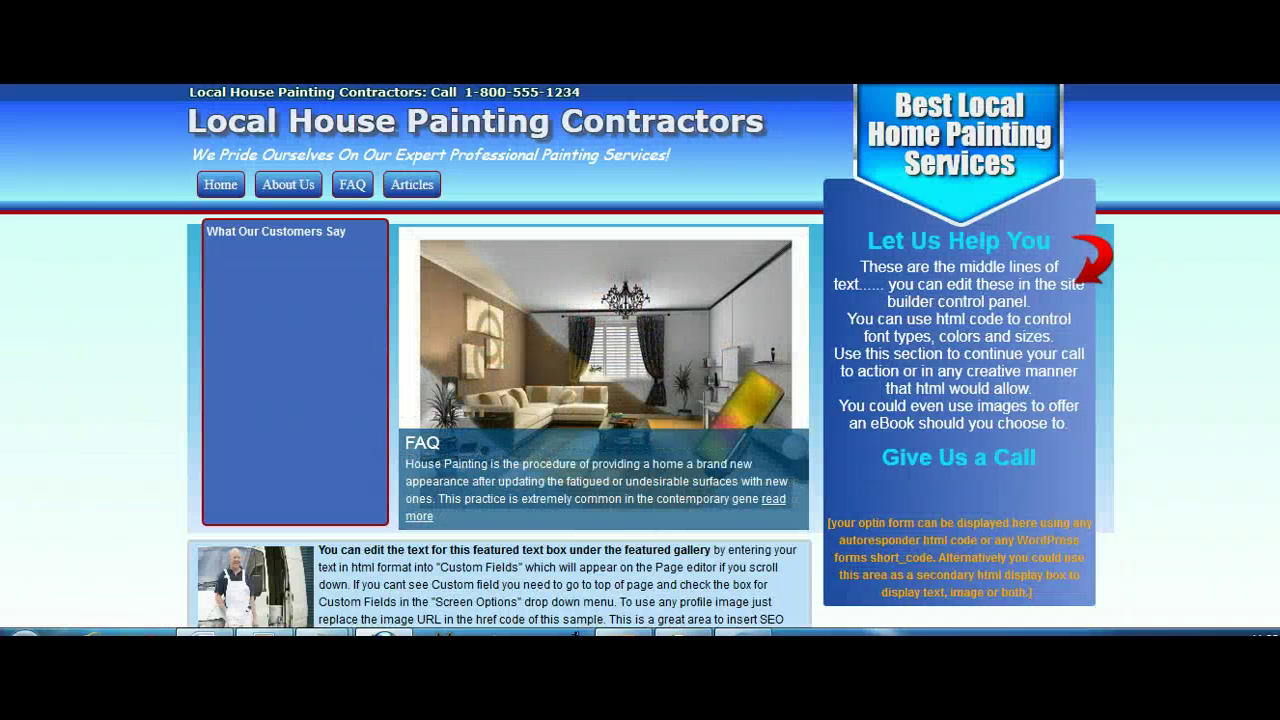
pyautogui.moveTo(788, 86)
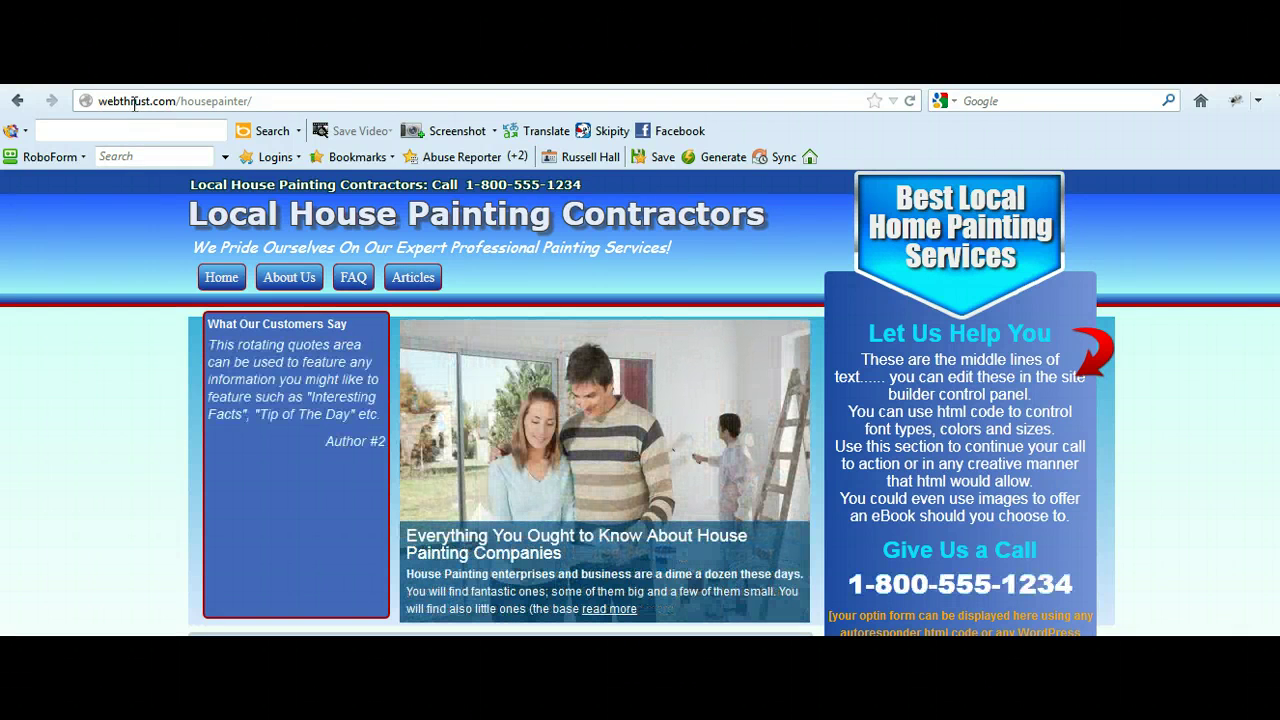
pyautogui.click(218, 104)
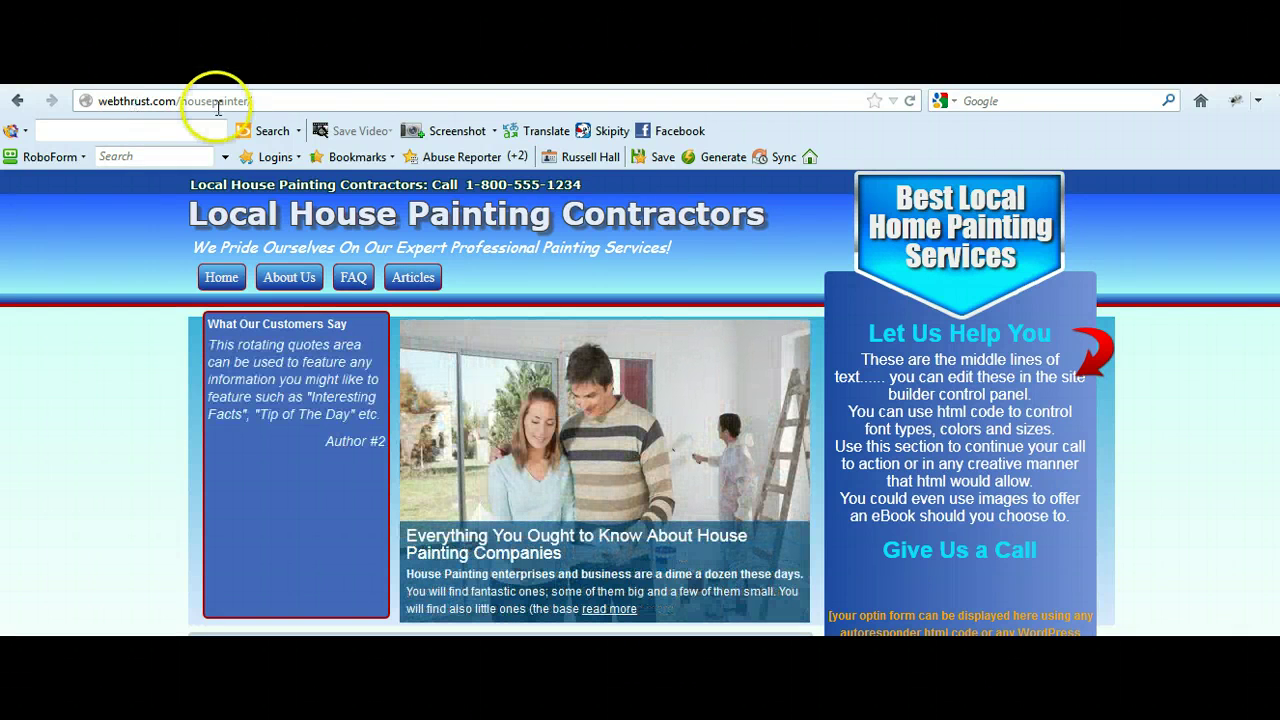